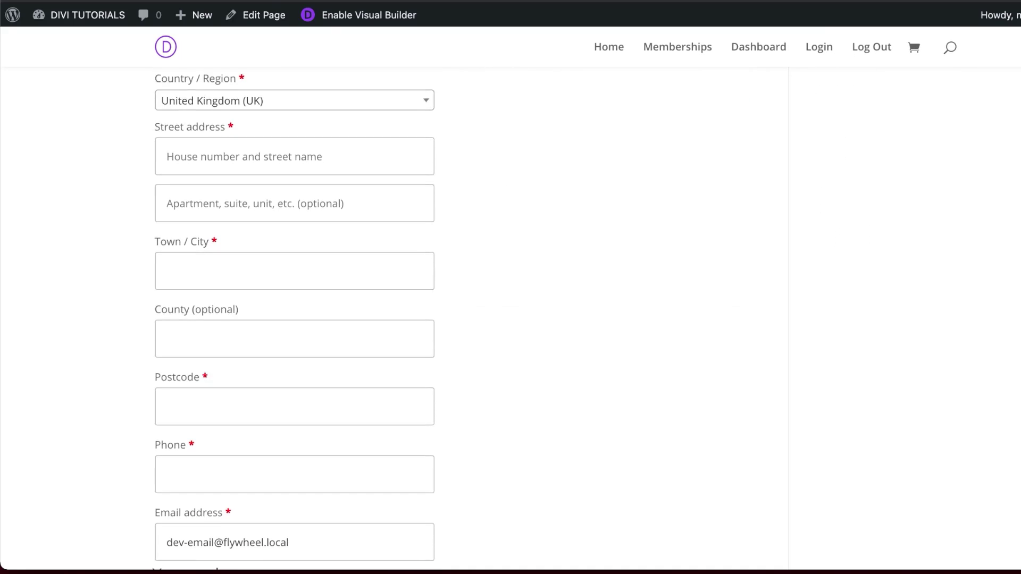
Step: Compare the default WooCommerce checkout page with the customised checkout page, from the billing fields down to the payment options
{"action": "scroll", "coordinate": [510, 319], "scroll_direction": "down", "scroll_amount": 6}
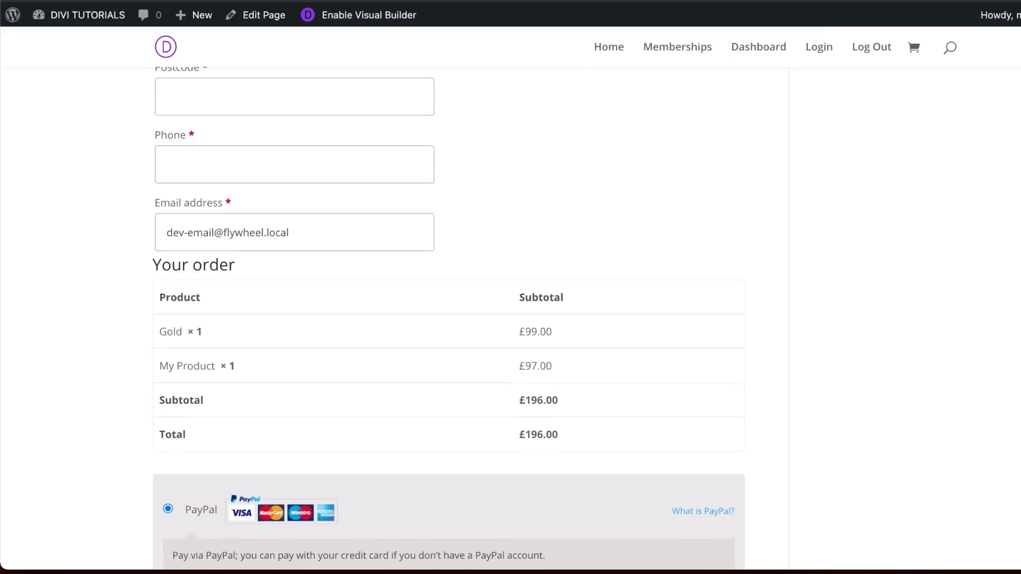
{"action": "scroll", "coordinate": [511, 319], "scroll_direction": "down", "scroll_amount": 4}
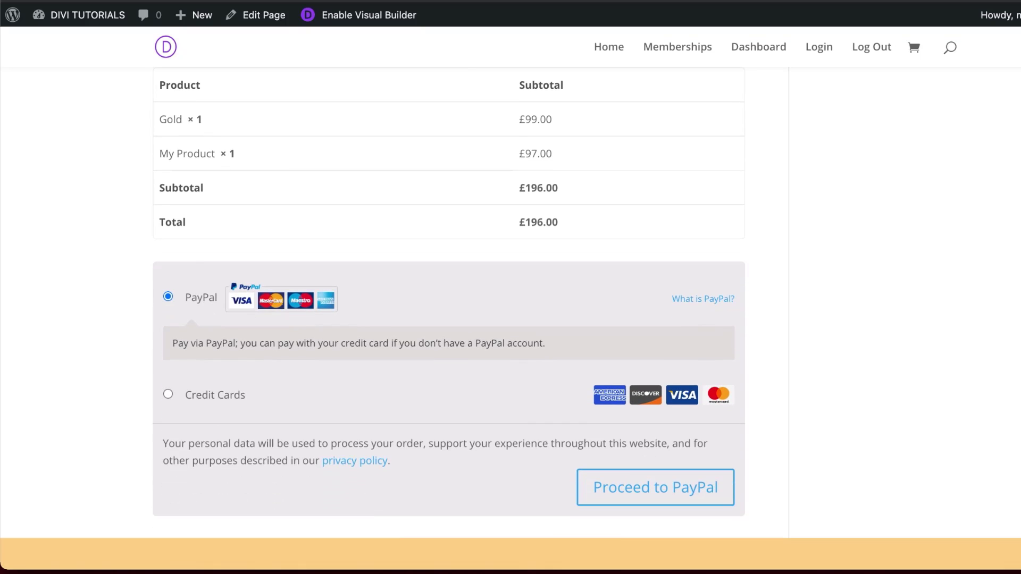
{"action": "scroll", "coordinate": [511, 319], "scroll_direction": "up", "scroll_amount": 15}
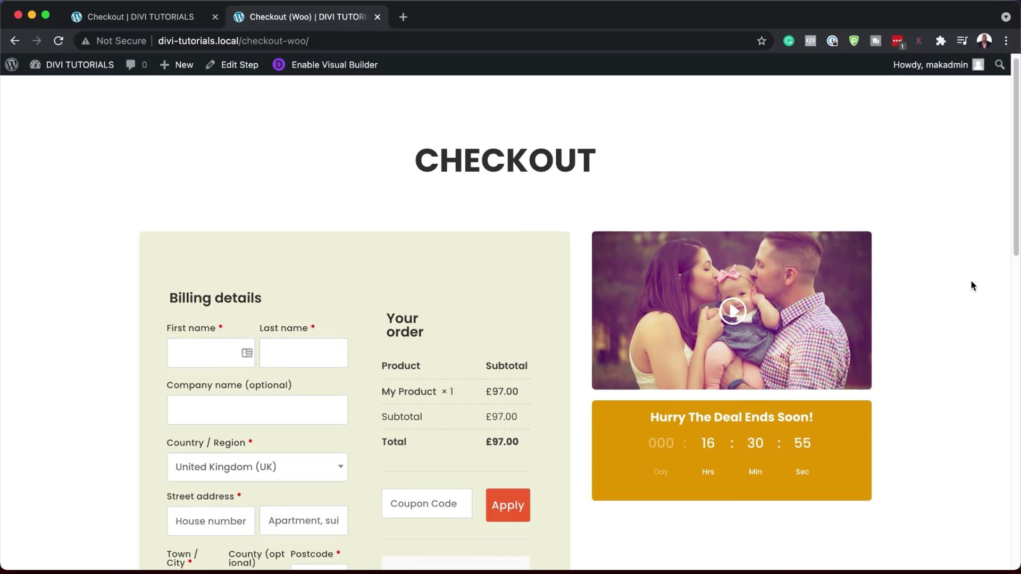
{"action": "scroll", "coordinate": [973, 285], "scroll_direction": "down", "scroll_amount": 3}
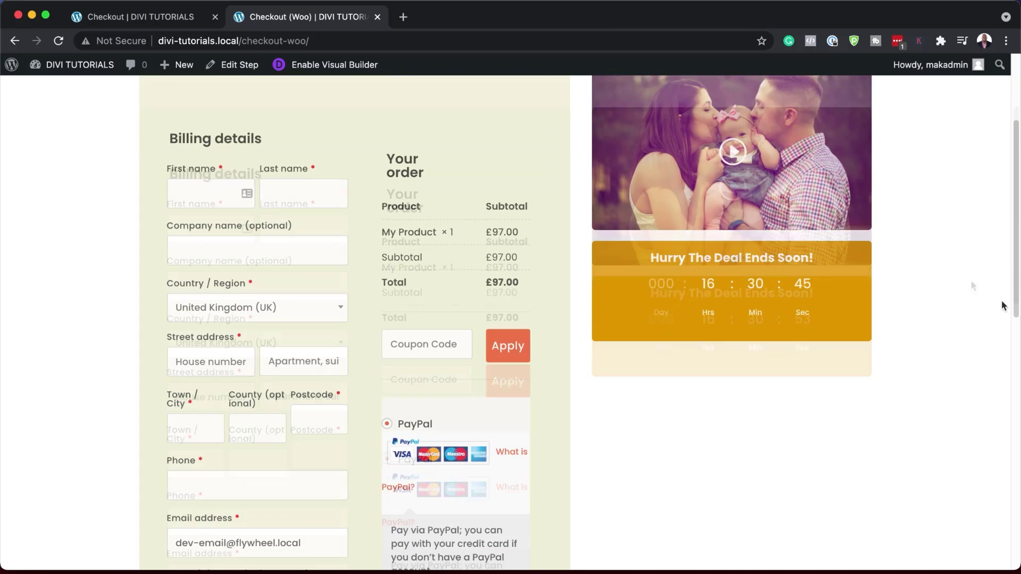
{"action": "scroll", "coordinate": [874, 358], "scroll_direction": "up", "scroll_amount": 1}
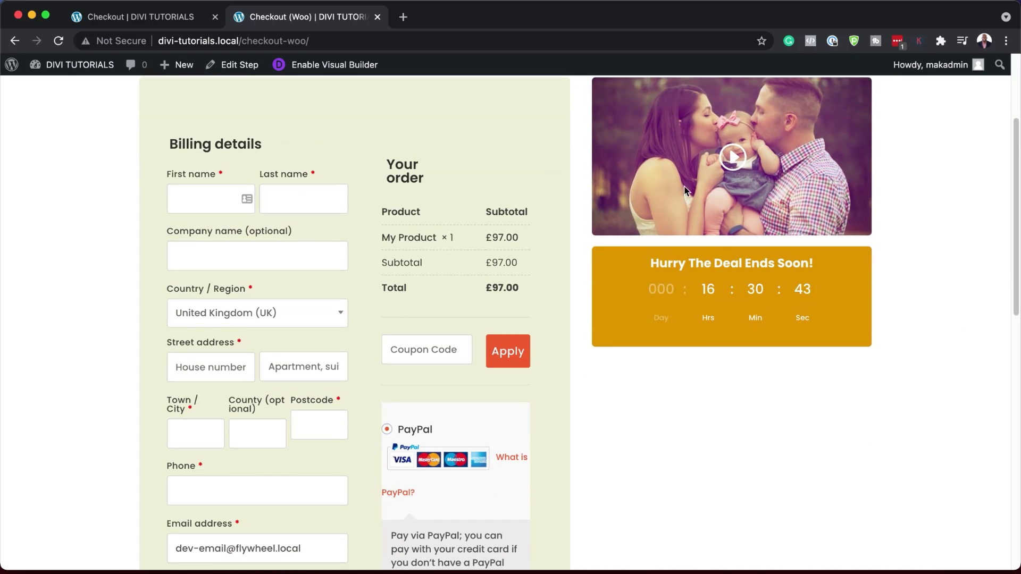
{"action": "scroll", "coordinate": [883, 370], "scroll_direction": "down", "scroll_amount": 5}
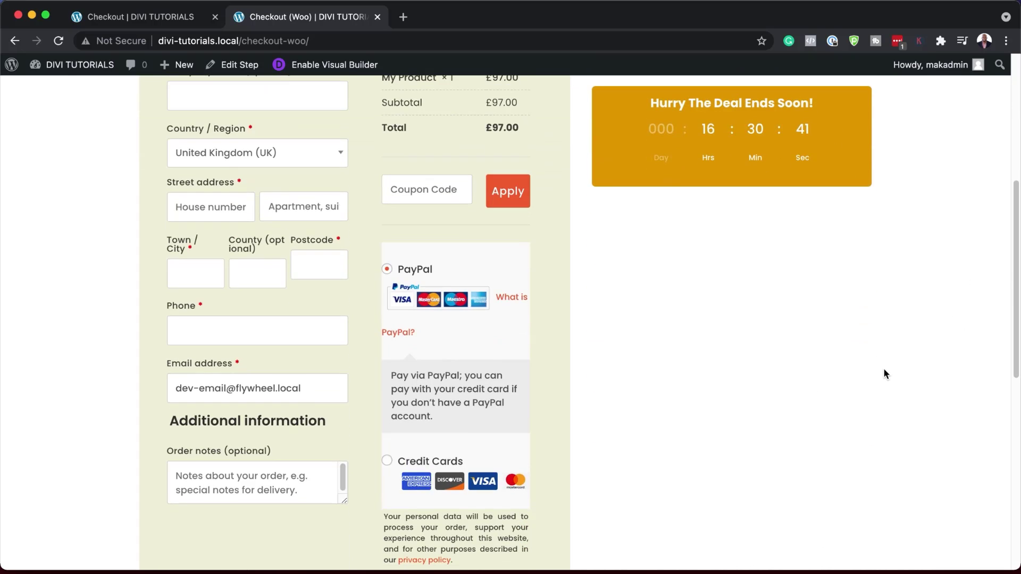
{"action": "scroll", "coordinate": [884, 373], "scroll_direction": "down", "scroll_amount": 6}
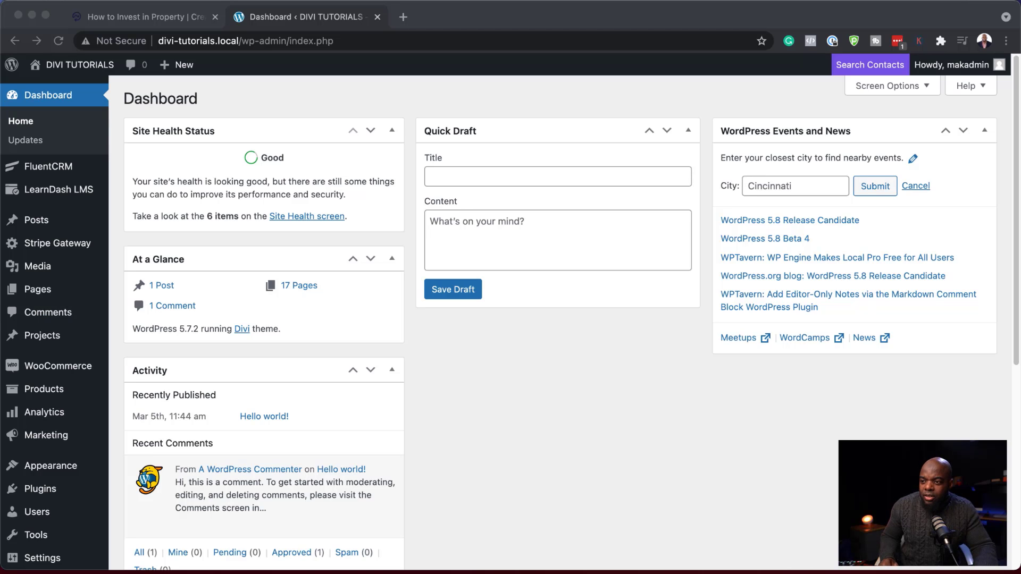
Step: Search the WordPress plugin directory for woocommerce
{"action": "left_click", "coordinate": [94, 417]}
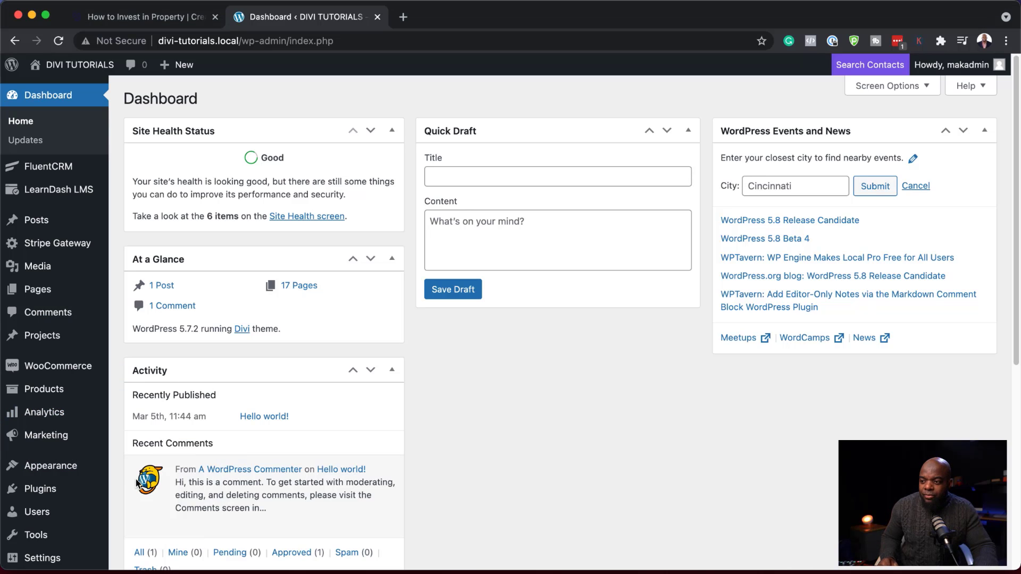
{"action": "left_click", "coordinate": [61, 493]}
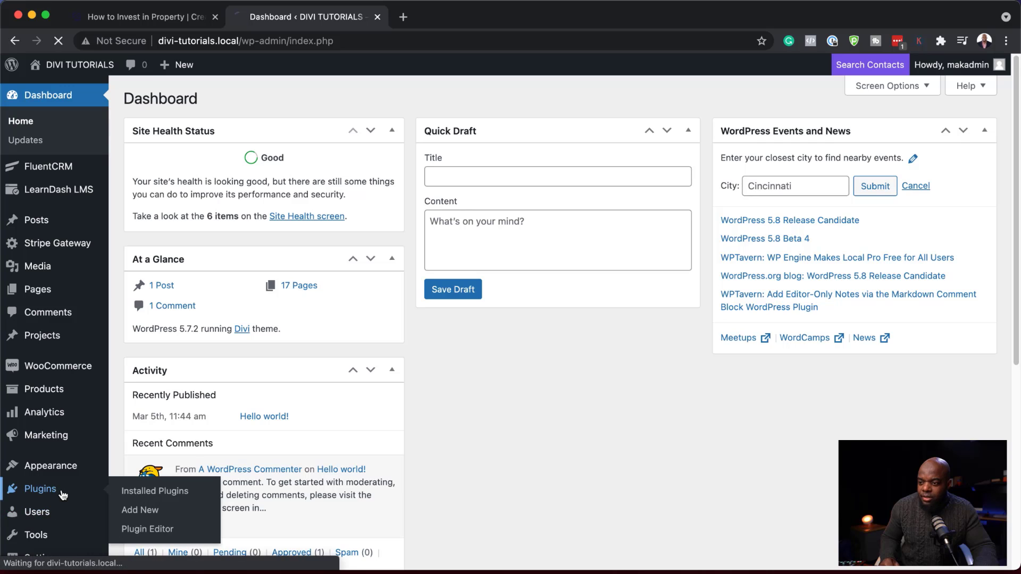
{"action": "left_click", "coordinate": [150, 512]}
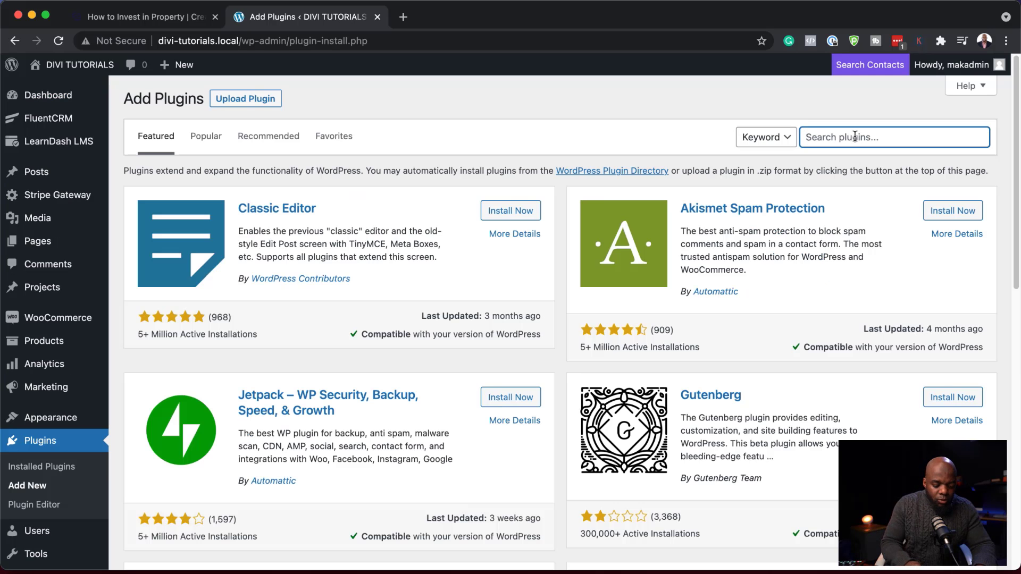
{"action": "left_click", "coordinate": [855, 137]}
{"action": "type", "text": "woocommerce"}
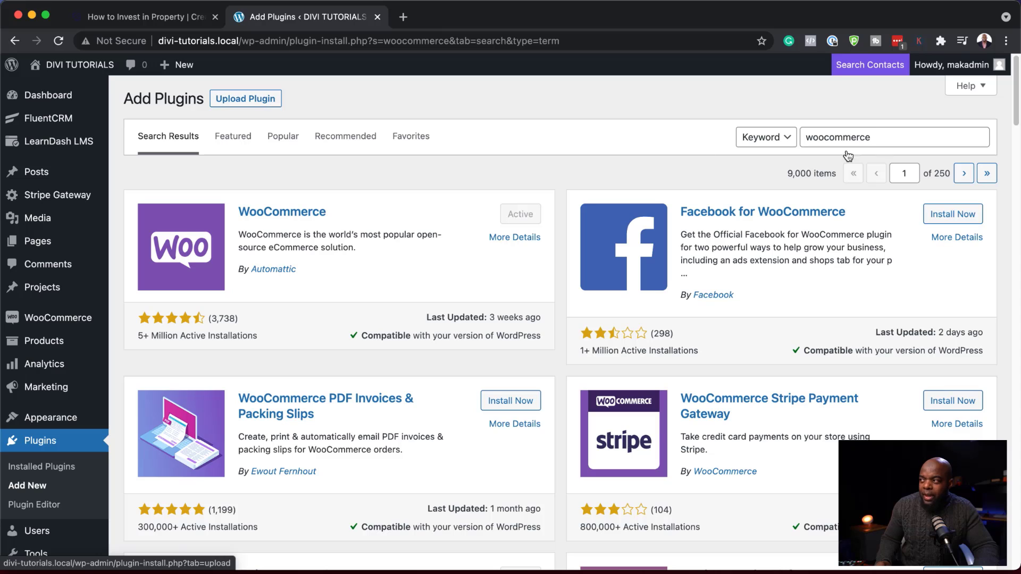
Step: Search the plugin directory for cartflows, then install and activate Funnel Builder by CartFlows
{"action": "double_click", "coordinate": [880, 135]}
{"action": "type", "text": "cartflows"}
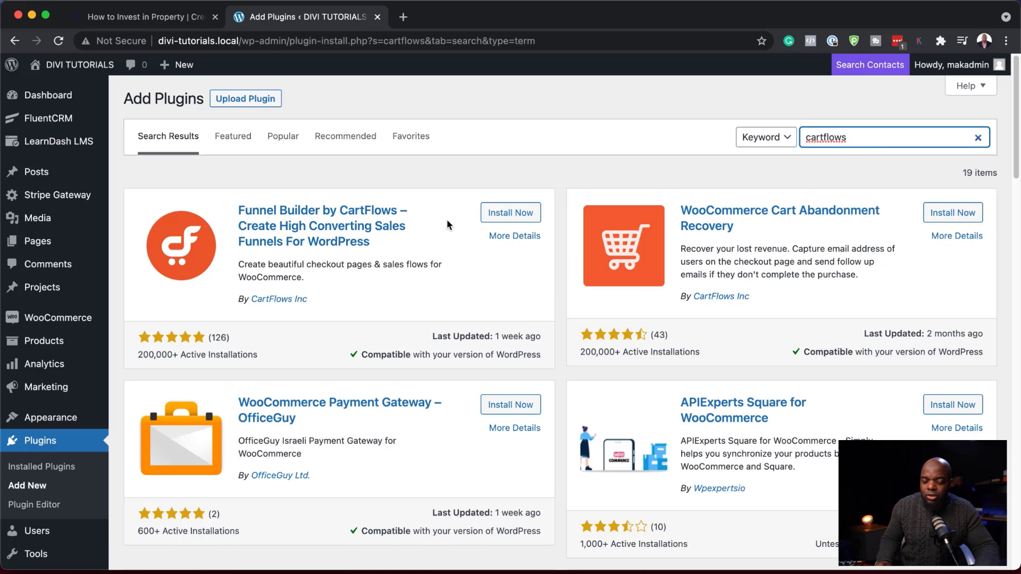
{"action": "left_click", "coordinate": [505, 213]}
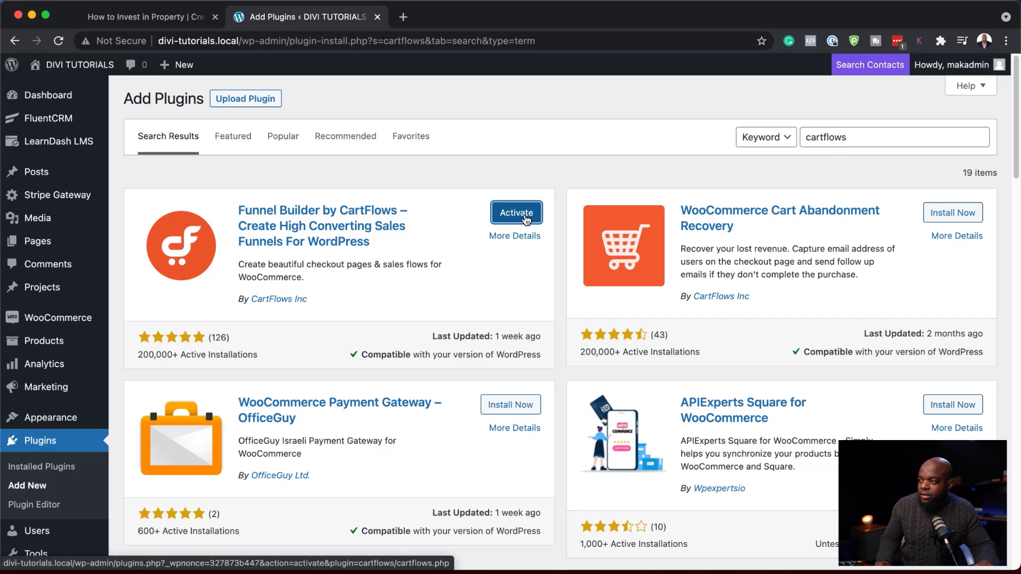
{"action": "left_click", "coordinate": [524, 214]}
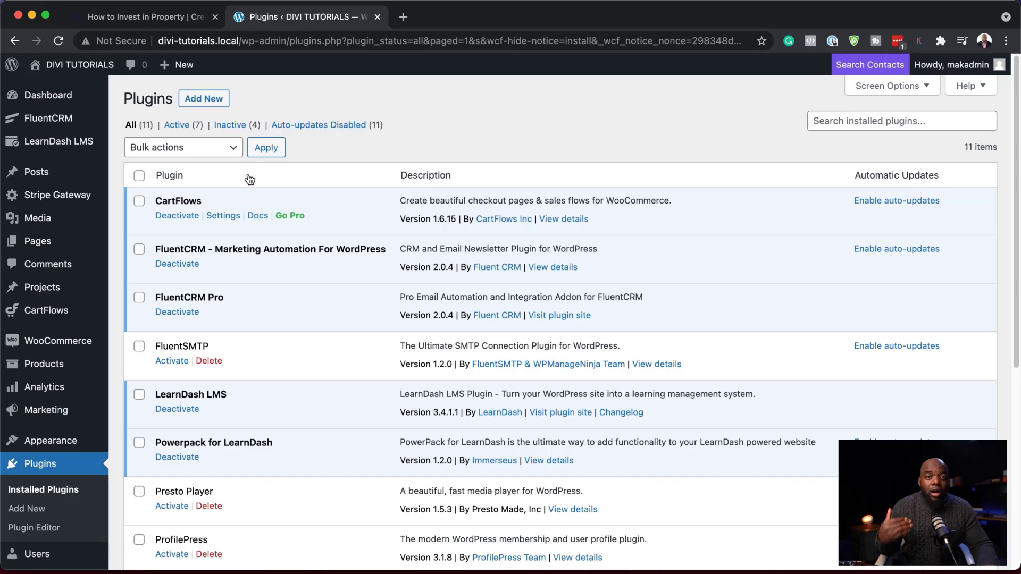
Step: Start a new WooCommerce product titled "My Product" with lorem ipsum placeholder text as its description
{"action": "mouse_move", "coordinate": [80, 345]}
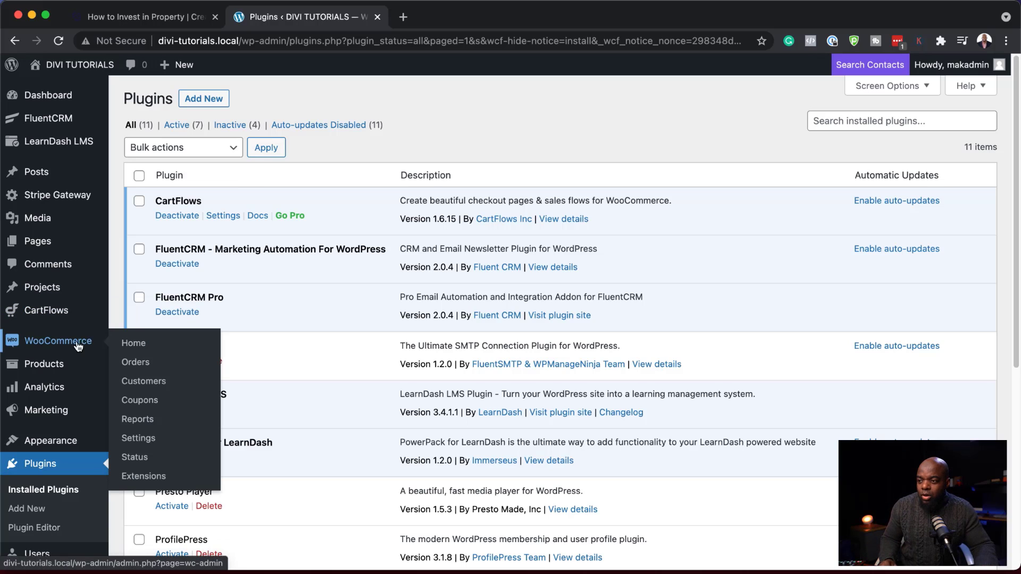
{"action": "mouse_move", "coordinate": [85, 363]}
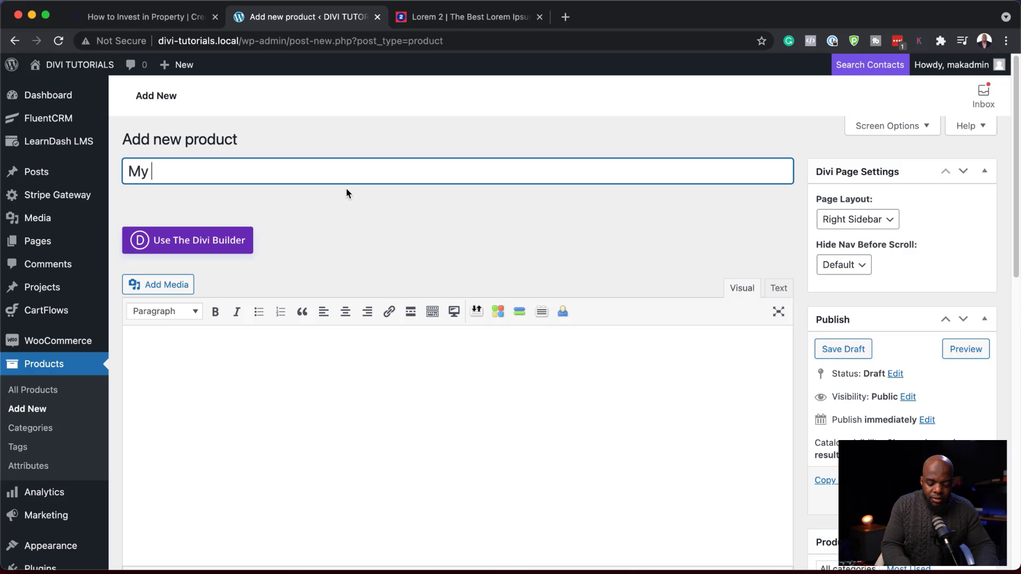
{"action": "type", "text": "Product"}
{"action": "left_click", "coordinate": [372, 366]}
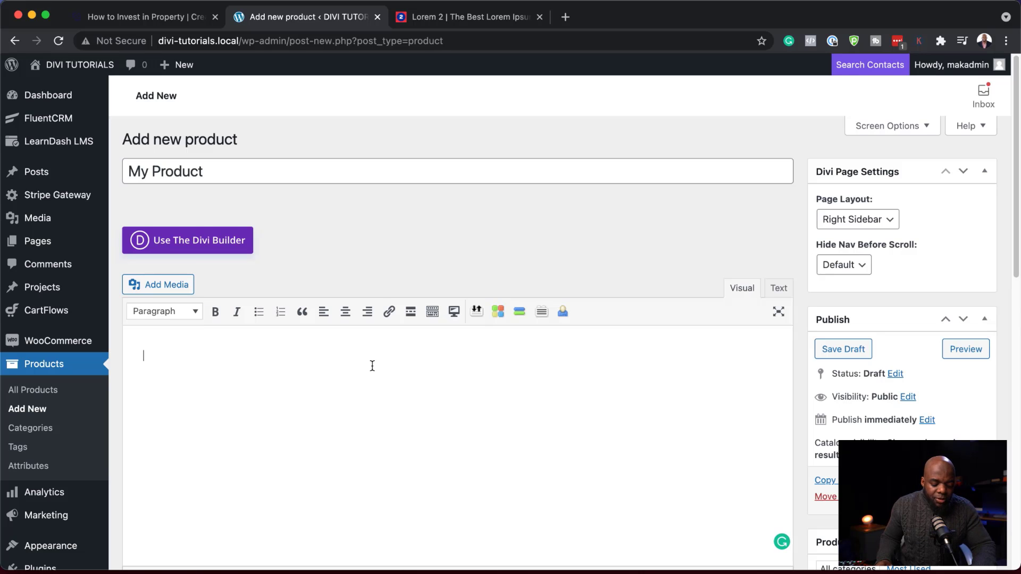
{"action": "type", "text": "Lorem ipsum dolor sit amet, consectetuer adipiscing elit. Donec odio. Quisque volutpat mattis eros. Nullam malesuada erat ut turpis. Suspendisse urna nibh, viverra non, semper suscipit, posuere a, pede.  Donec nec justo eget felis facilisis fermentum. Aliquam porttitor mauris sit amet orci. Aenean dignissim pellentesque felis.  Morbi in sem quis dui placerat ornare. Pellentesque odio nisi, euismod in, pharetra a, ultricies in, diam. Sed arcu. Cras consequat."}
Step: Set the product's regular price to £97
{"action": "scroll", "coordinate": [435, 388], "scroll_direction": "down", "scroll_amount": 10}
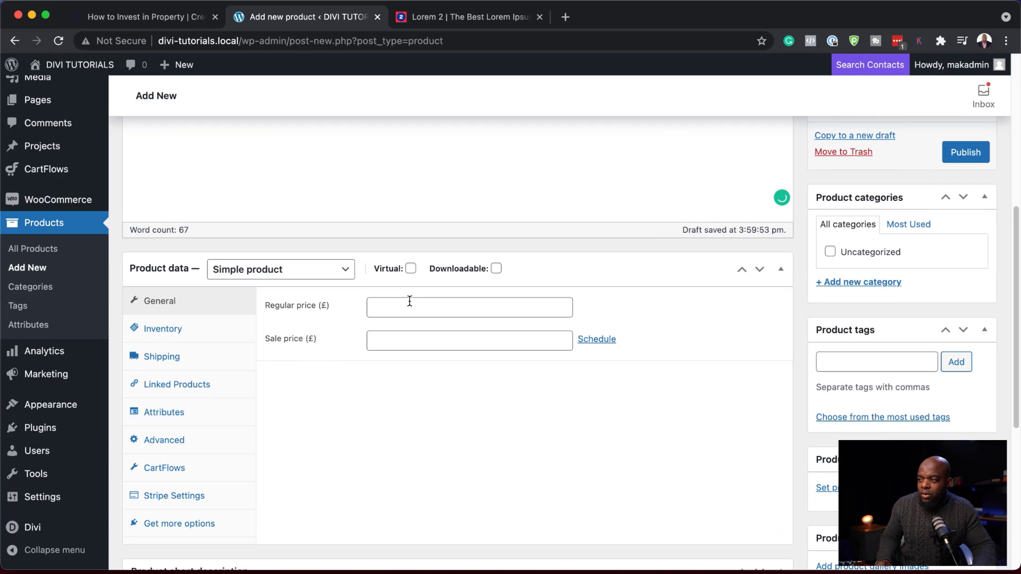
{"action": "left_click", "coordinate": [405, 307]}
{"action": "type", "text": "97"}
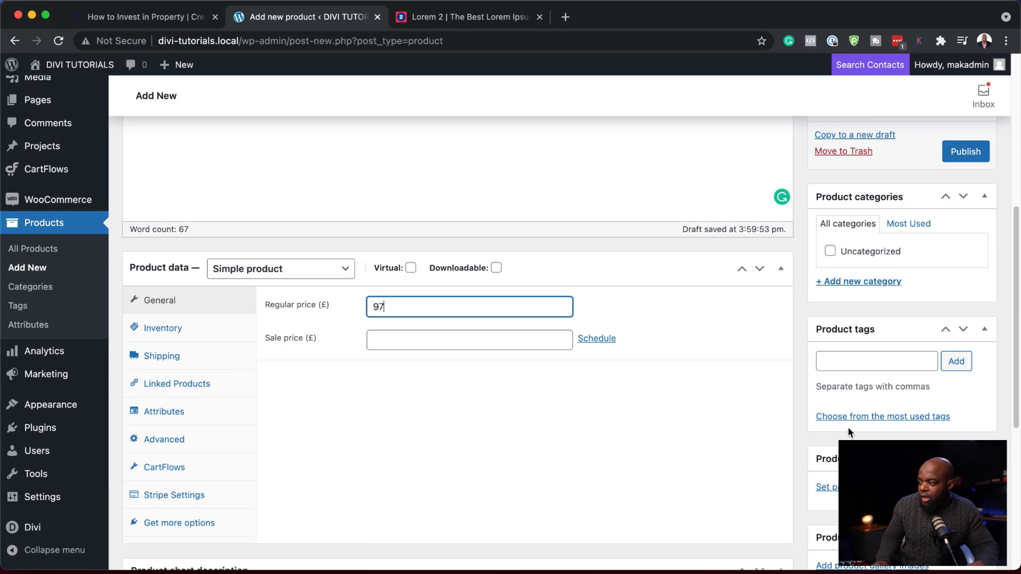
Step: Set eye-doctor-01.jpg from the media library as the product image and publish the product
{"action": "scroll", "coordinate": [847, 427], "scroll_direction": "down", "scroll_amount": 3}
{"action": "left_click", "coordinate": [854, 406]}
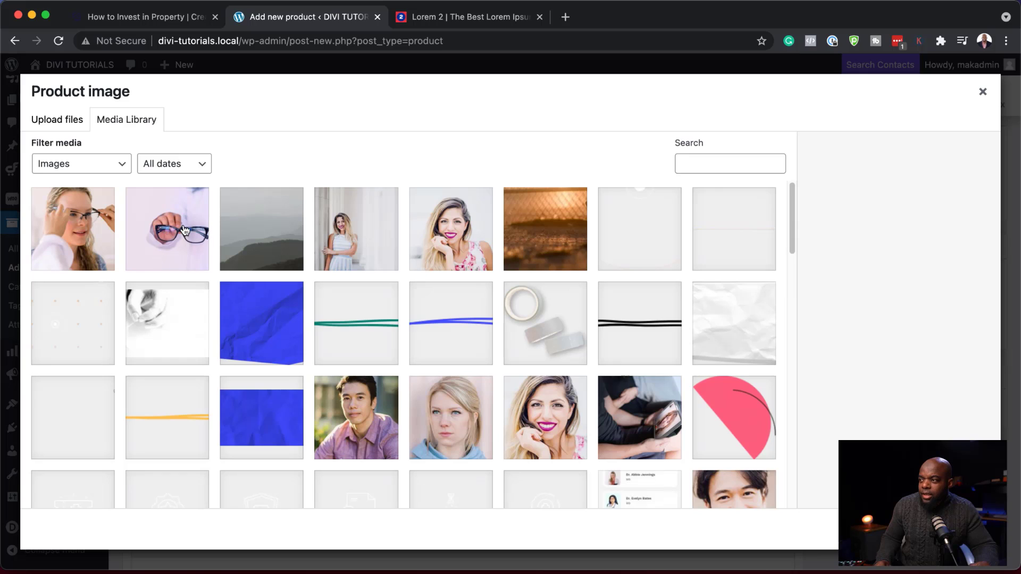
{"action": "left_click", "coordinate": [185, 230]}
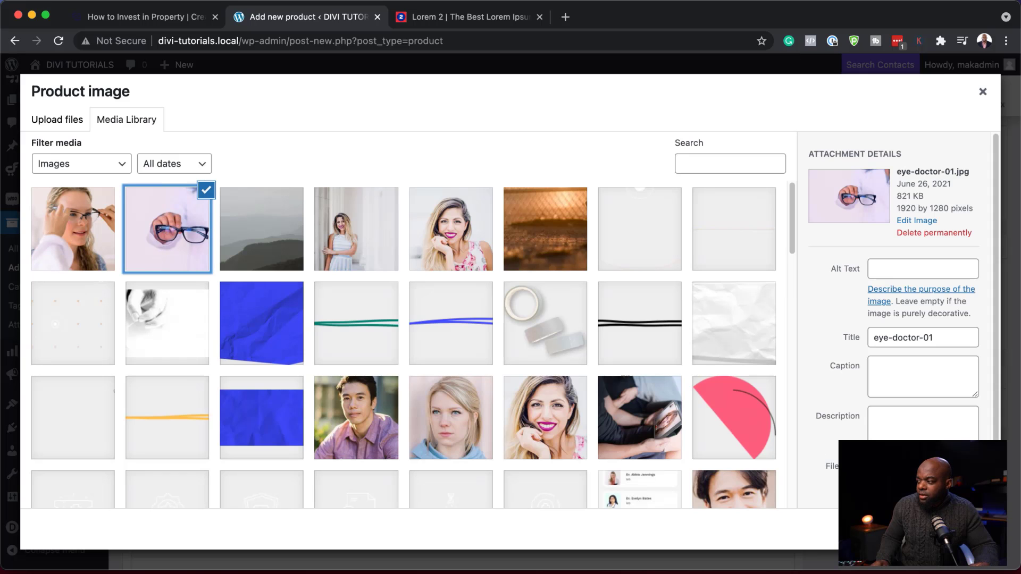
{"action": "left_click", "coordinate": [949, 529]}
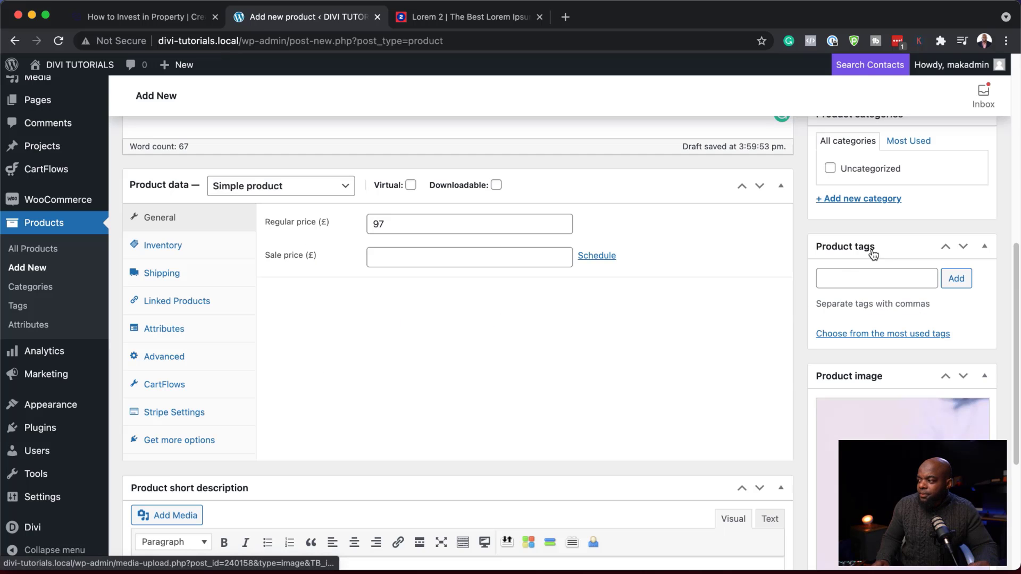
{"action": "scroll", "coordinate": [866, 353], "scroll_direction": "up", "scroll_amount": 6}
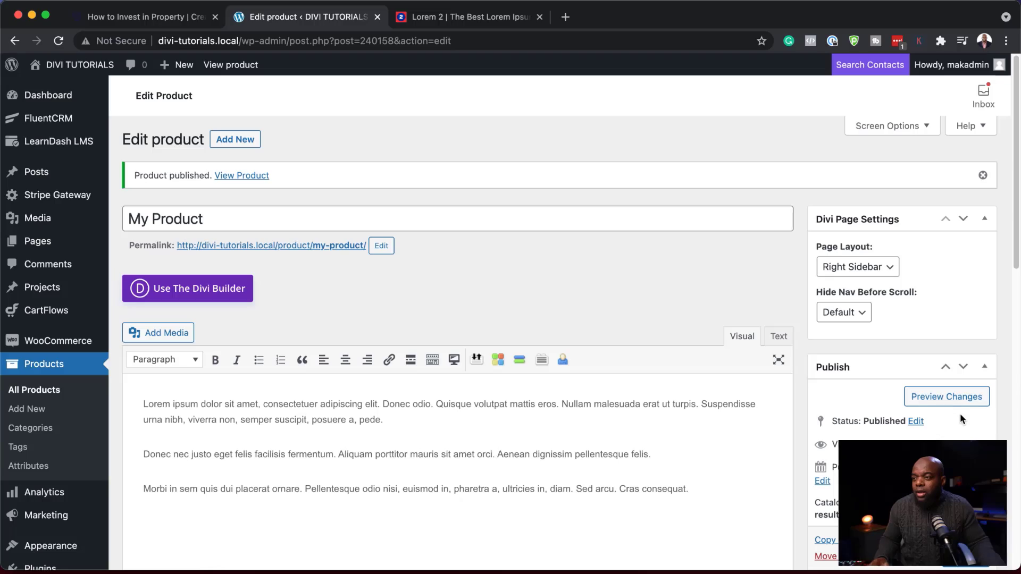
Step: View the published My Product page and examine the layout of the default checkout page down to the payment section
{"action": "left_click", "coordinate": [307, 248]}
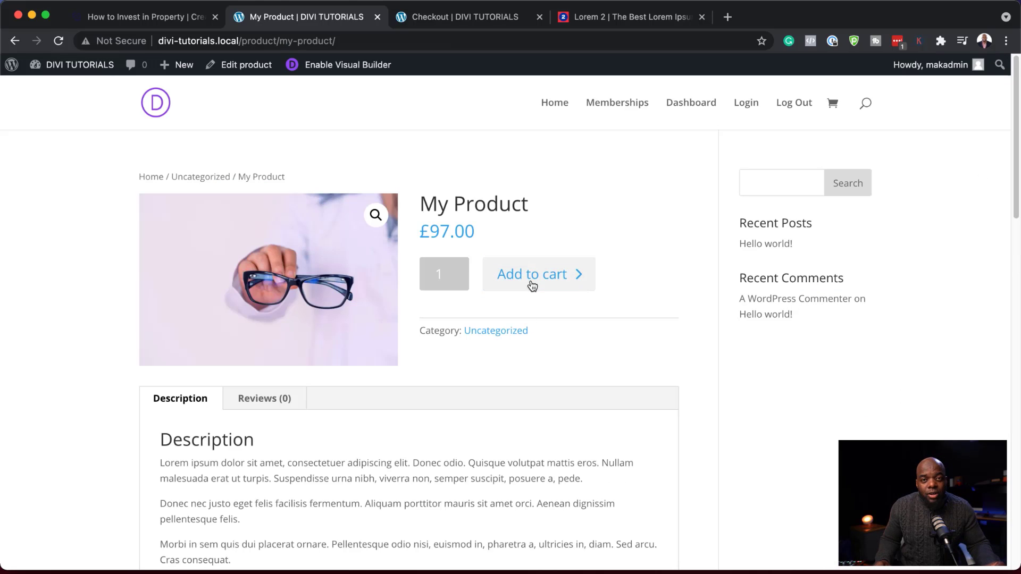
{"action": "left_click", "coordinate": [532, 286]}
{"action": "left_click", "coordinate": [480, 19]}
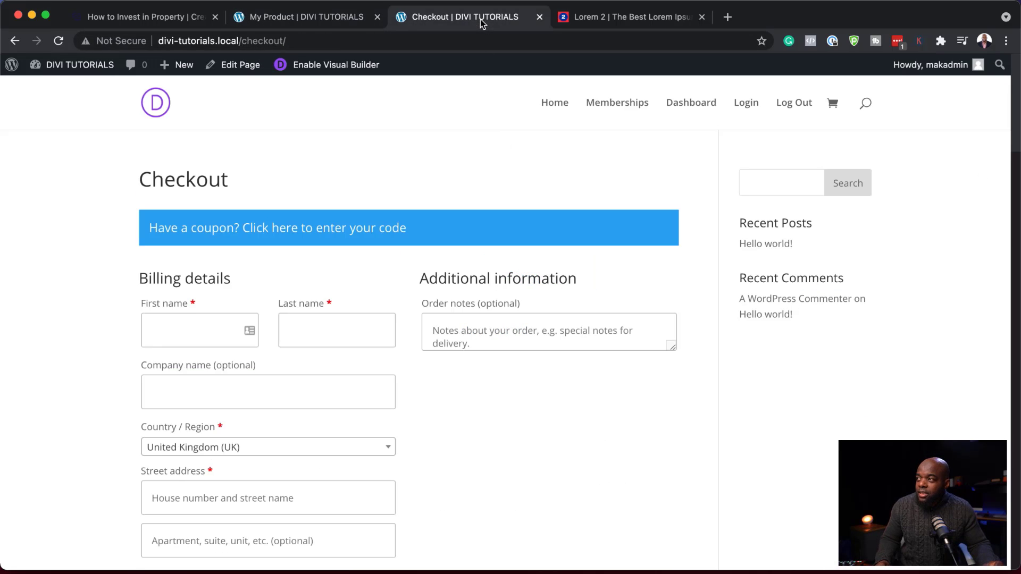
{"action": "scroll", "coordinate": [535, 507], "scroll_direction": "down", "scroll_amount": 15}
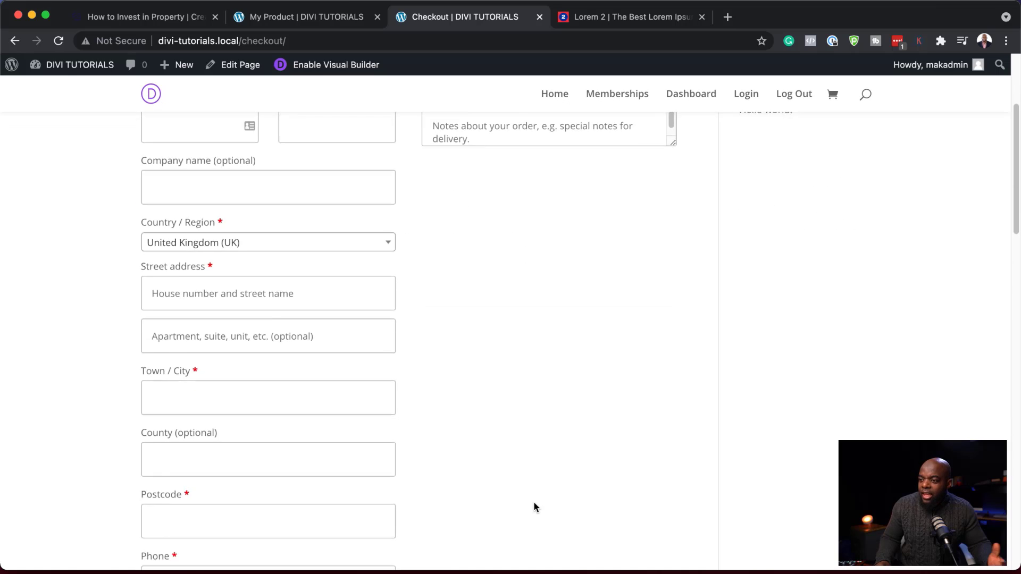
{"action": "scroll", "coordinate": [534, 502], "scroll_direction": "down", "scroll_amount": 4}
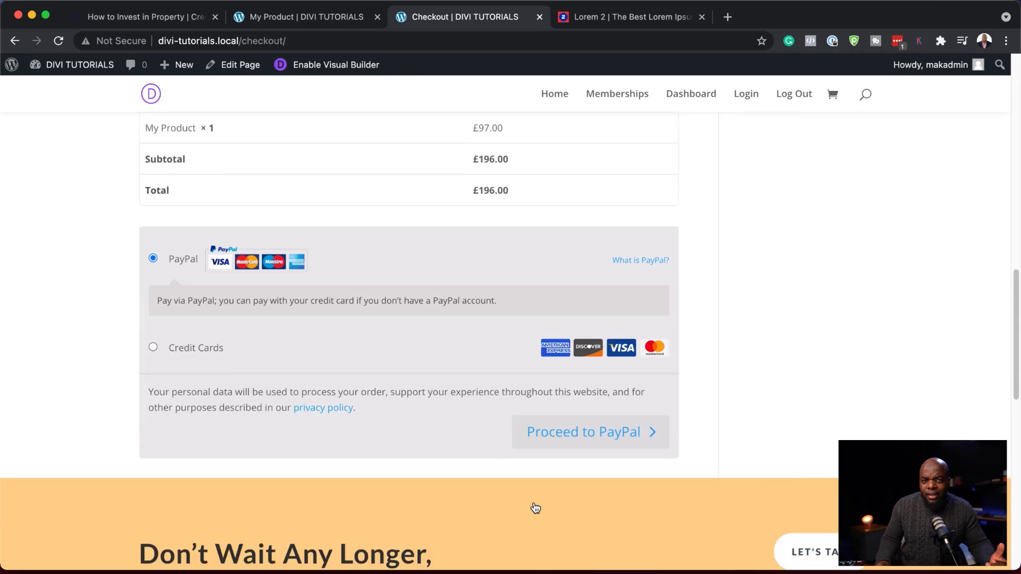
{"action": "scroll", "coordinate": [533, 505], "scroll_direction": "up", "scroll_amount": 20}
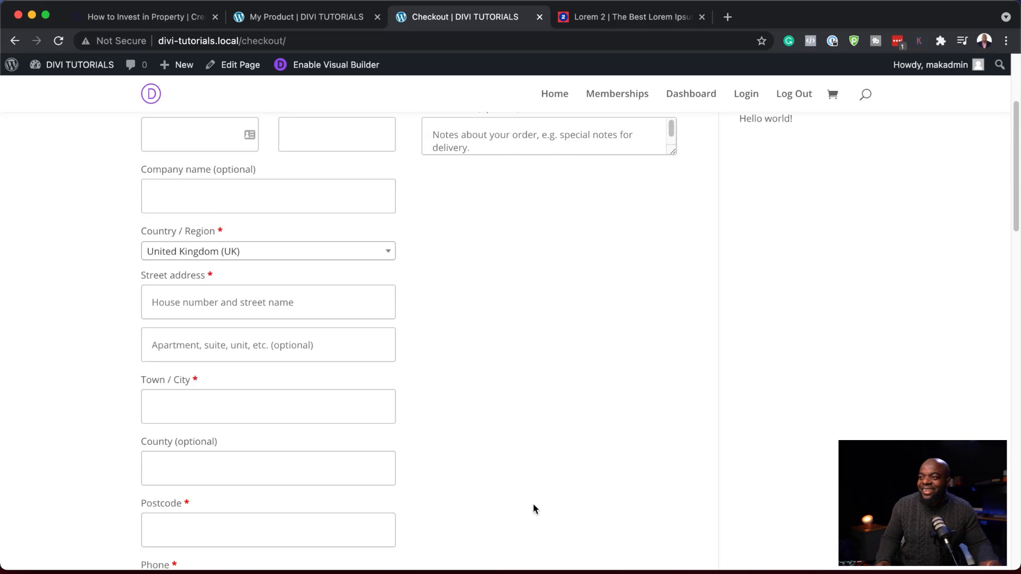
Step: In the CartFlows general settings, show ready templates for Divi and save the settings
{"action": "left_click", "coordinate": [287, 17]}
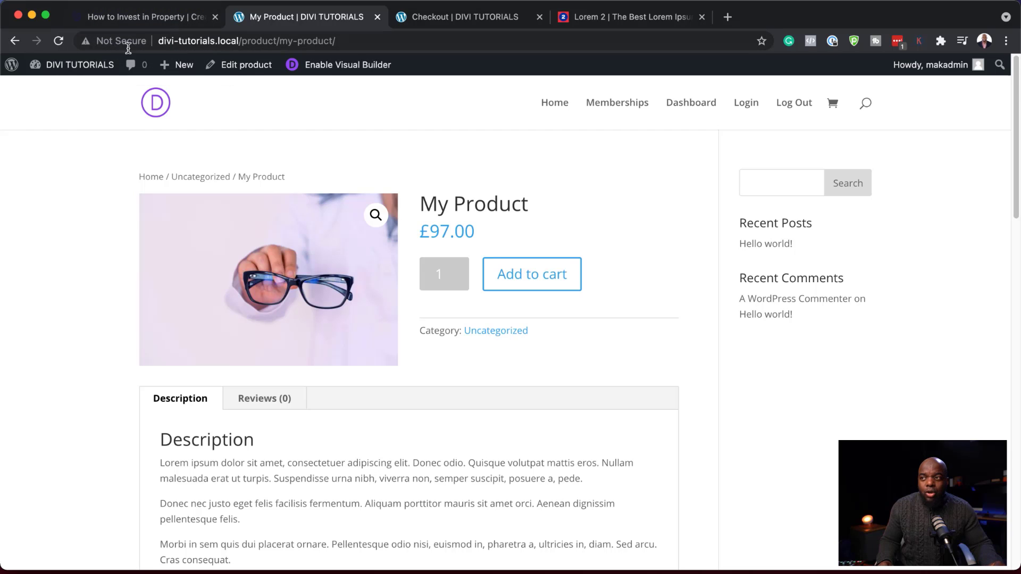
{"action": "mouse_move", "coordinate": [79, 65]}
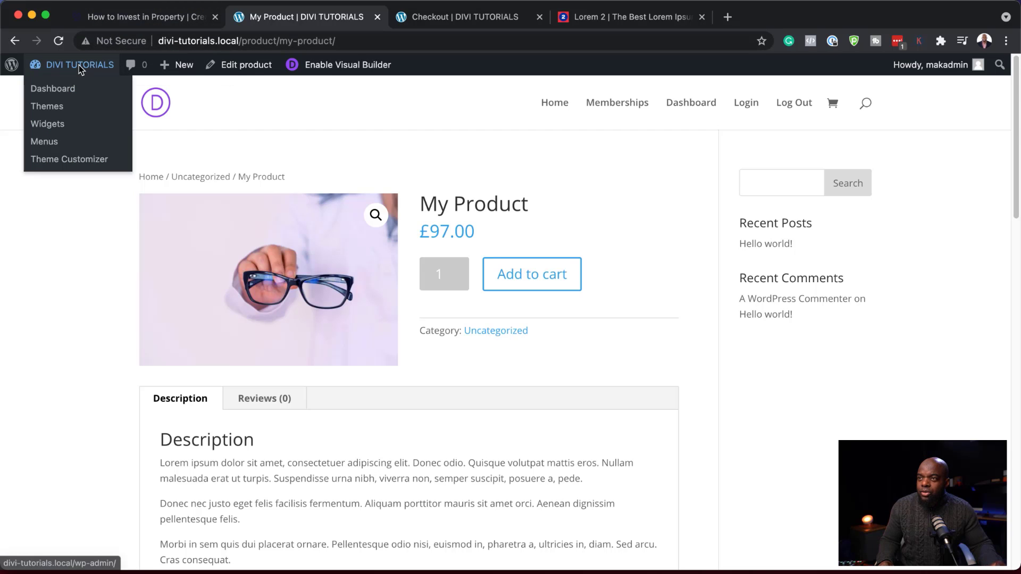
{"action": "left_click", "coordinate": [59, 90]}
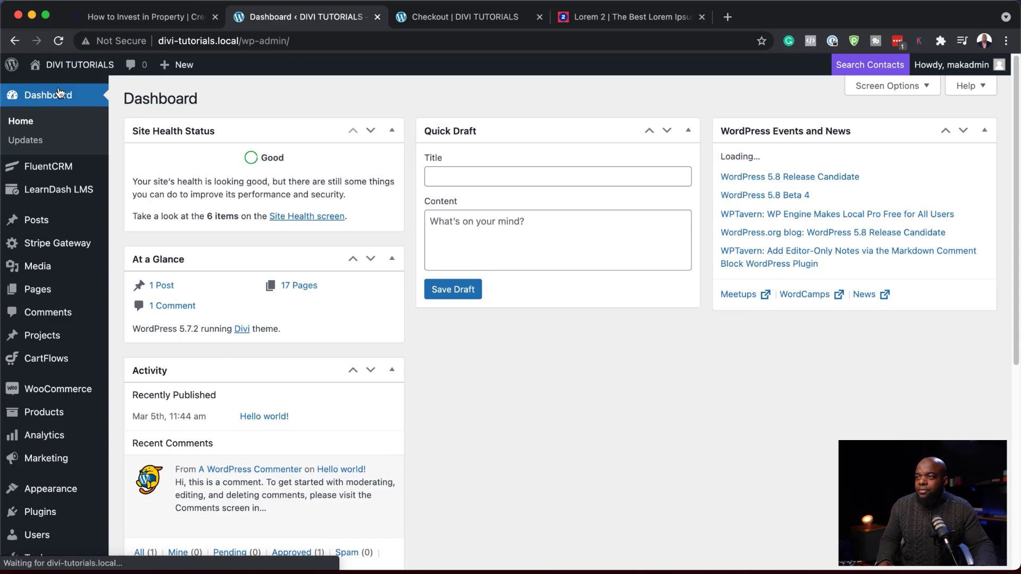
{"action": "mouse_move", "coordinate": [59, 366]}
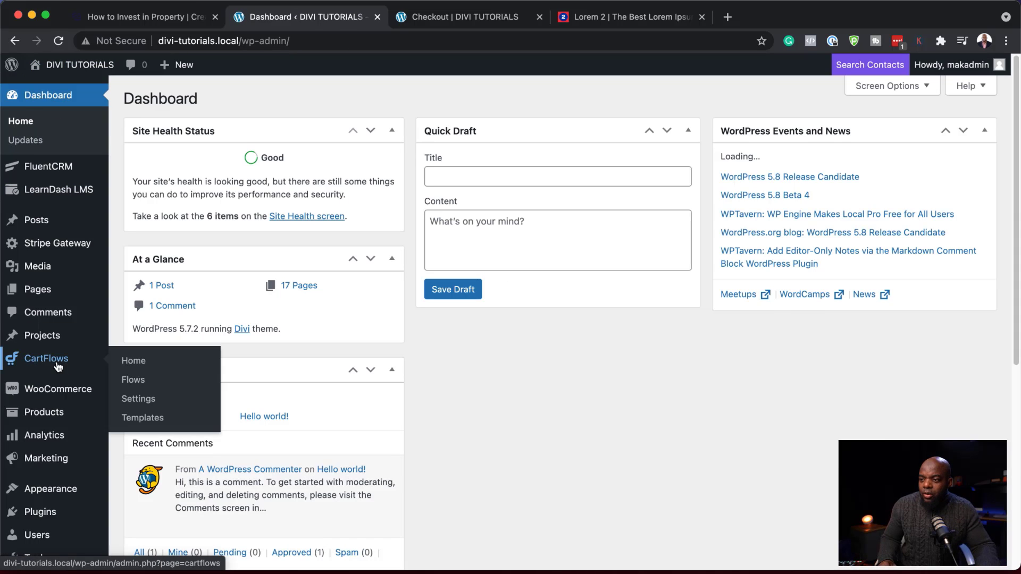
{"action": "left_click", "coordinate": [133, 361]}
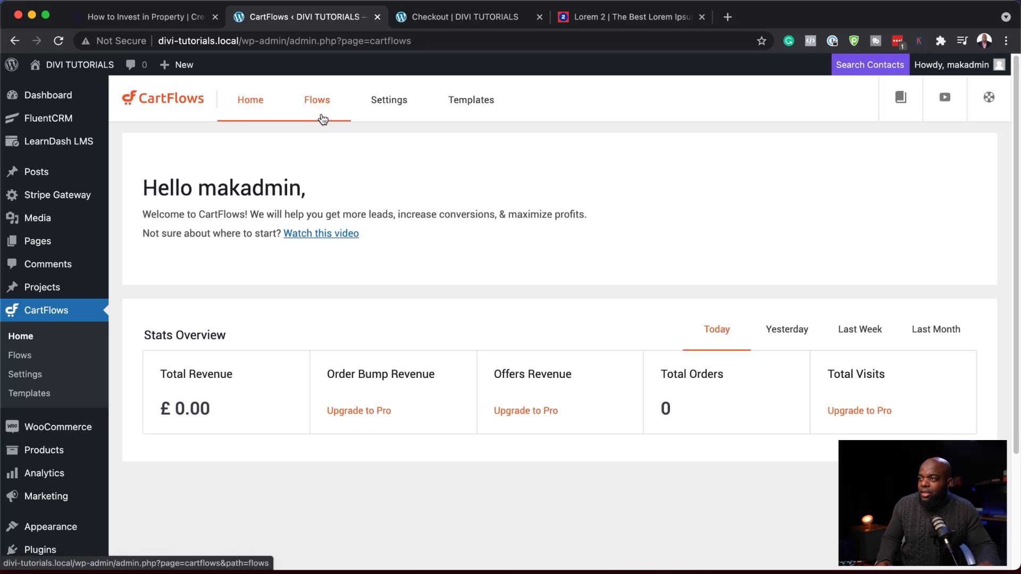
{"action": "left_click", "coordinate": [394, 101]}
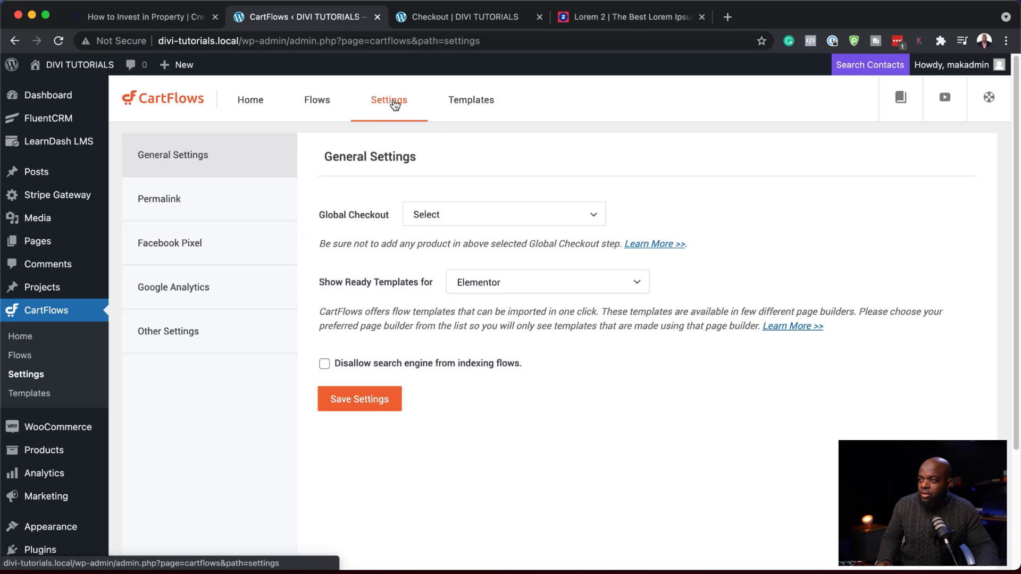
{"action": "left_click", "coordinate": [500, 289]}
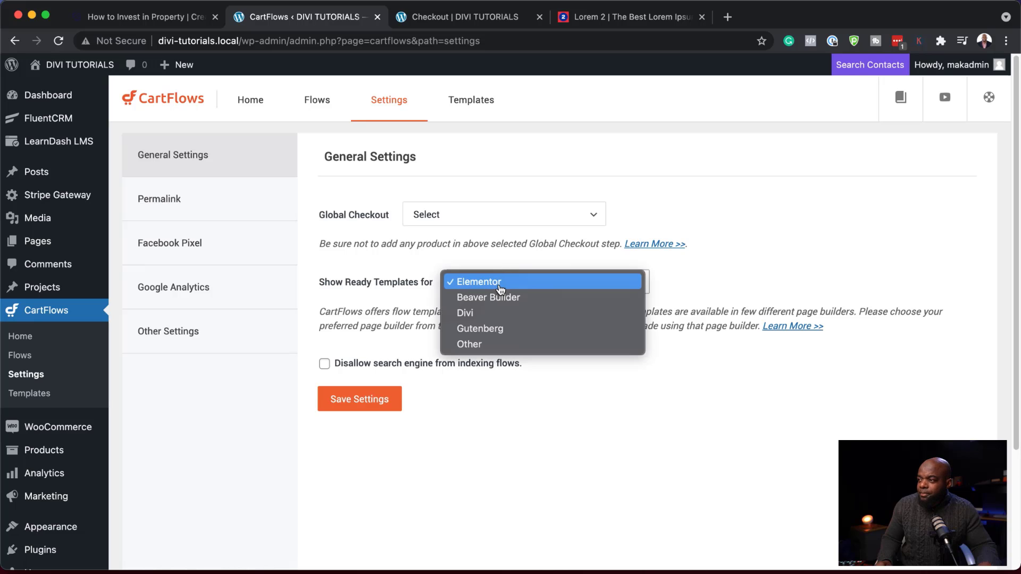
{"action": "left_click", "coordinate": [539, 314]}
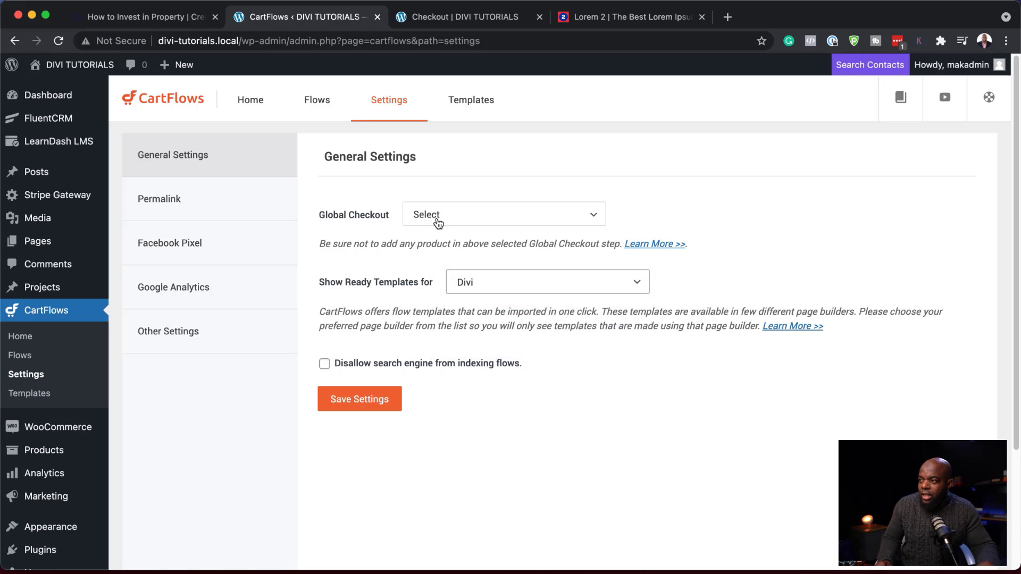
{"action": "left_click", "coordinate": [369, 405]}
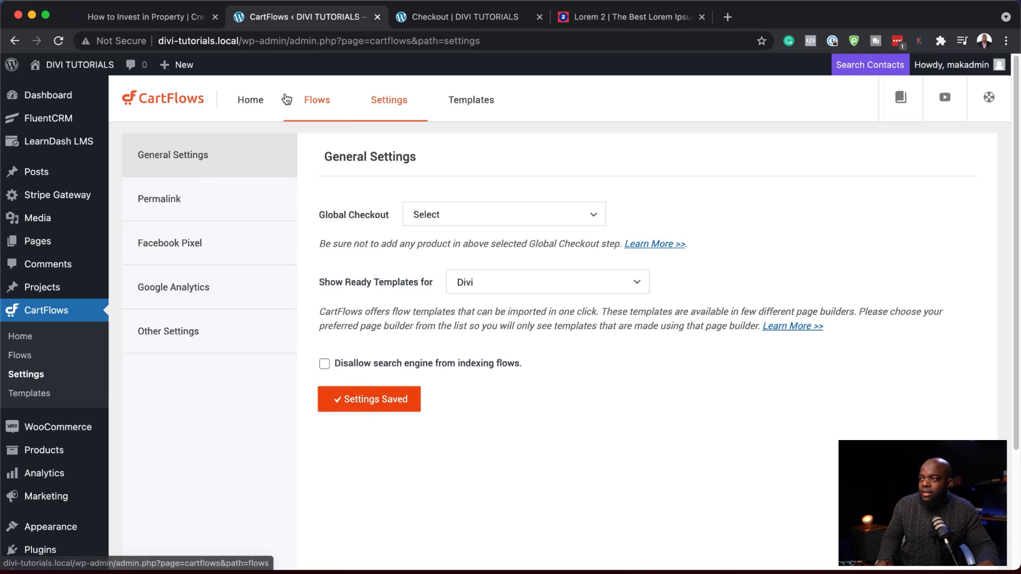
Step: Create a new CartFlows flow from scratch named "Global Checkout"
{"action": "left_click", "coordinate": [317, 100]}
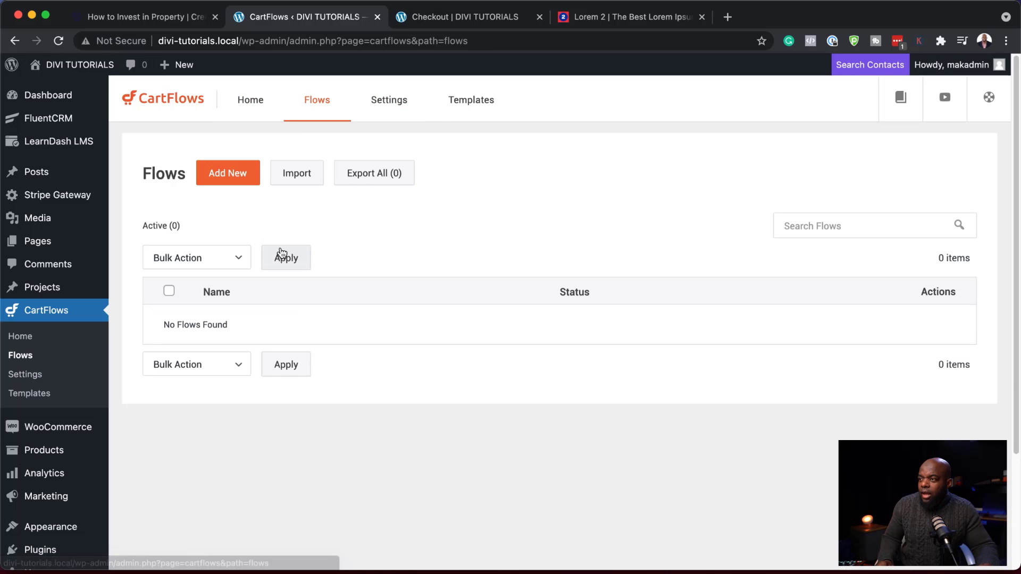
{"action": "left_click", "coordinate": [228, 173]}
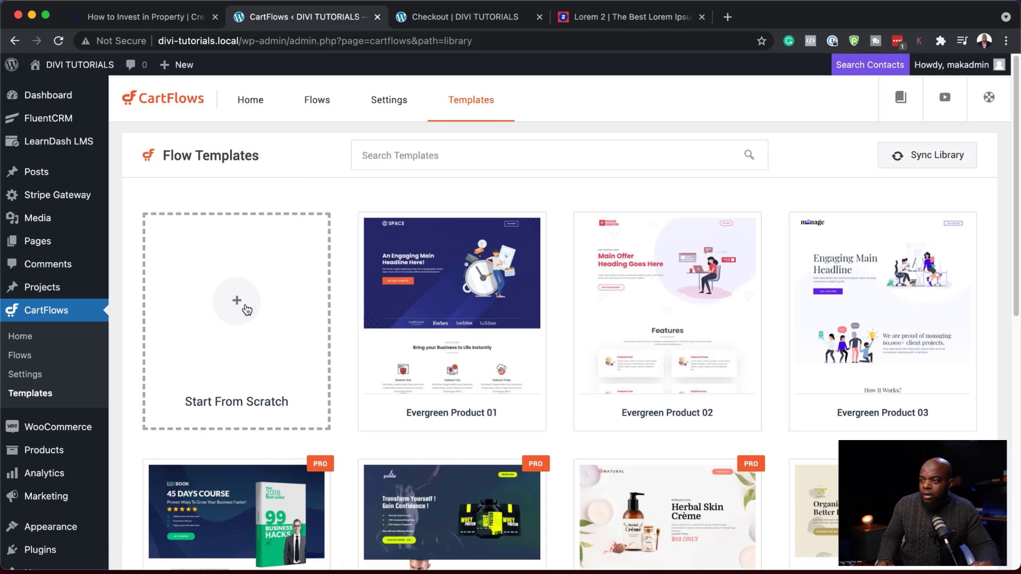
{"action": "left_click", "coordinate": [246, 308]}
{"action": "left_click", "coordinate": [445, 281]}
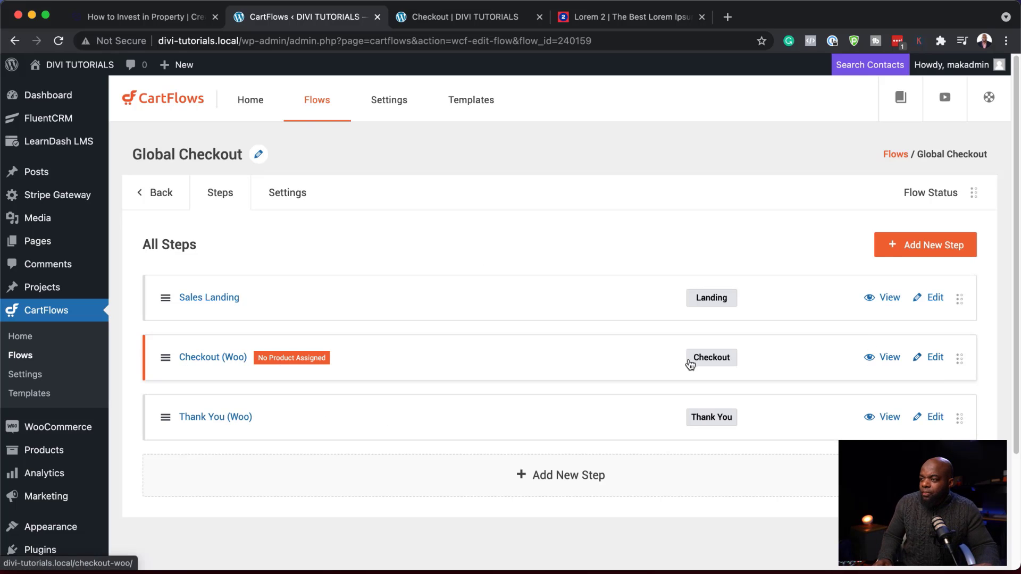
Step: Delete the Sales Landing step from the Global Checkout flow
{"action": "left_click", "coordinate": [961, 302]}
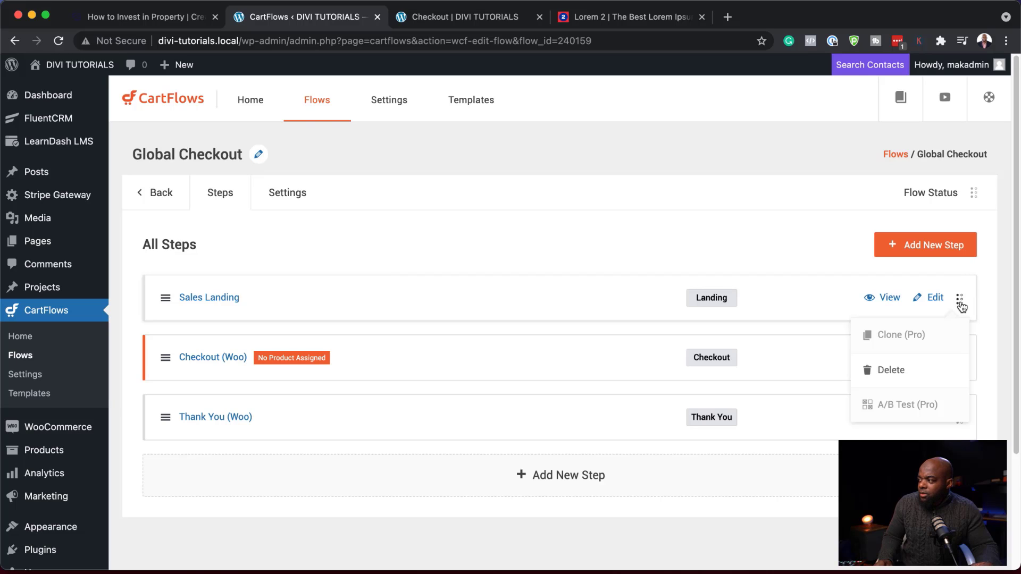
{"action": "left_click", "coordinate": [887, 375]}
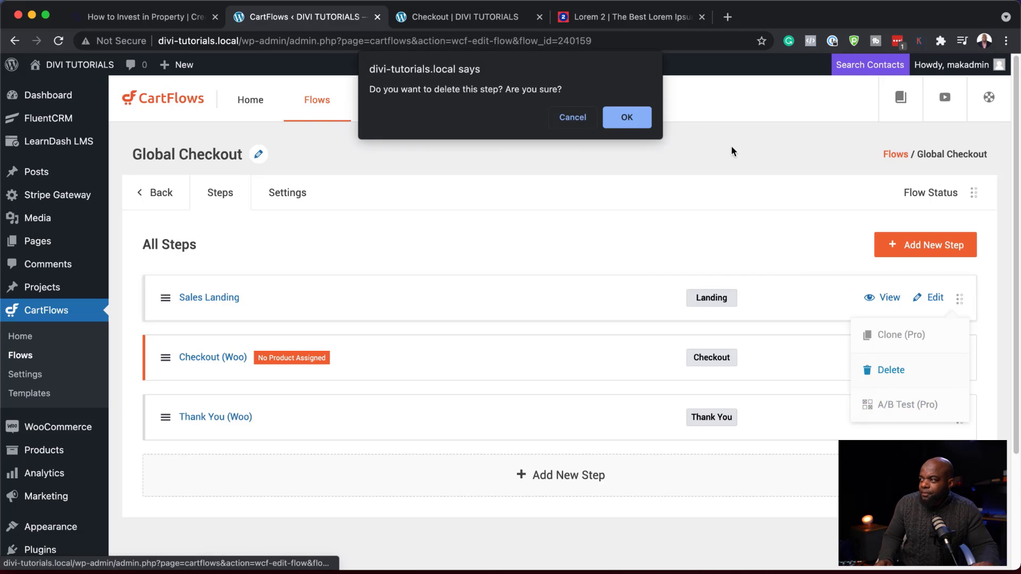
{"action": "left_click", "coordinate": [628, 117]}
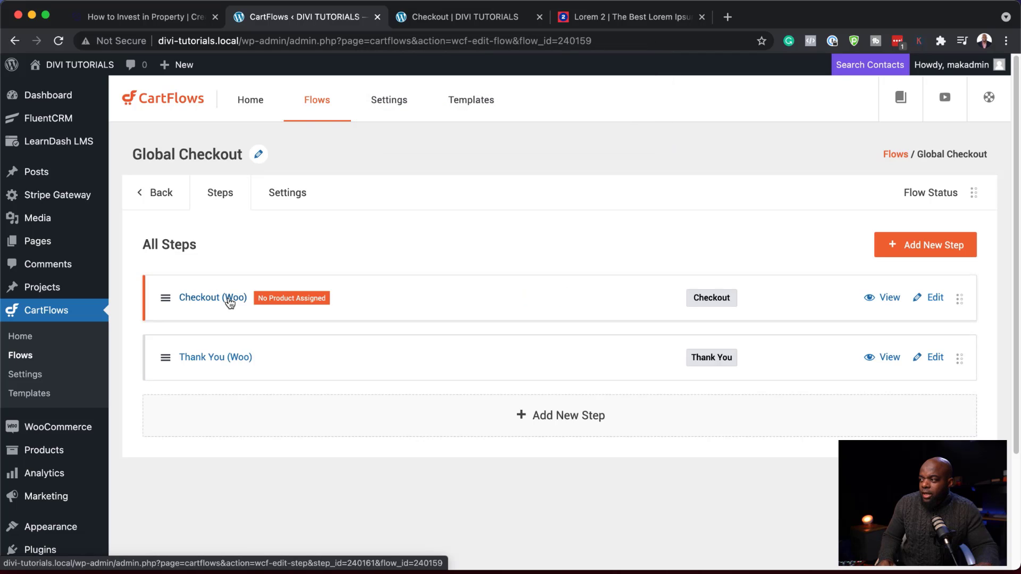
Step: Open the Checkout (Woo) step, then enable the Divi Builder for the Steps post type in Divi Theme Options and save
{"action": "left_click", "coordinate": [230, 299]}
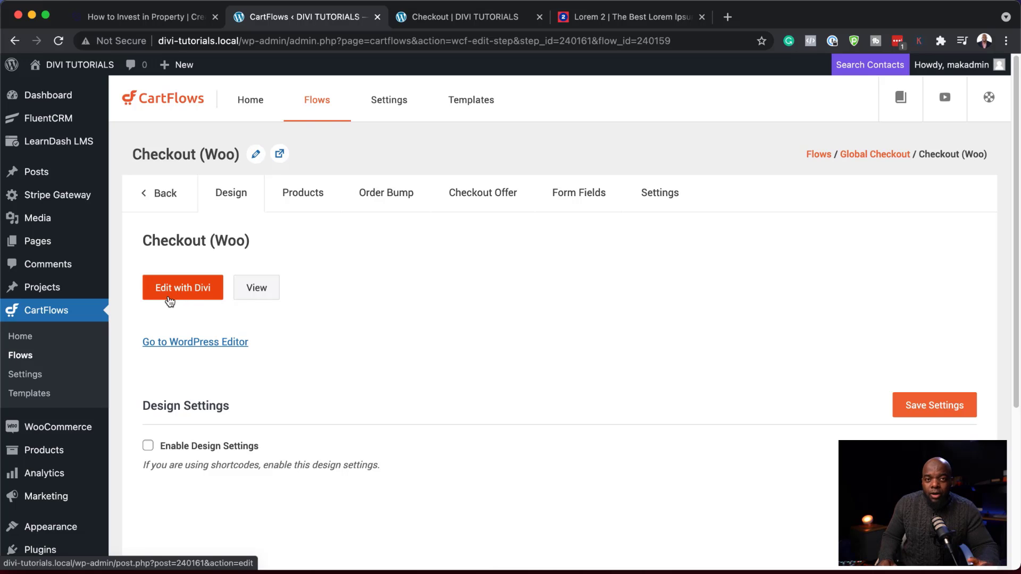
{"action": "left_click", "coordinate": [195, 291]}
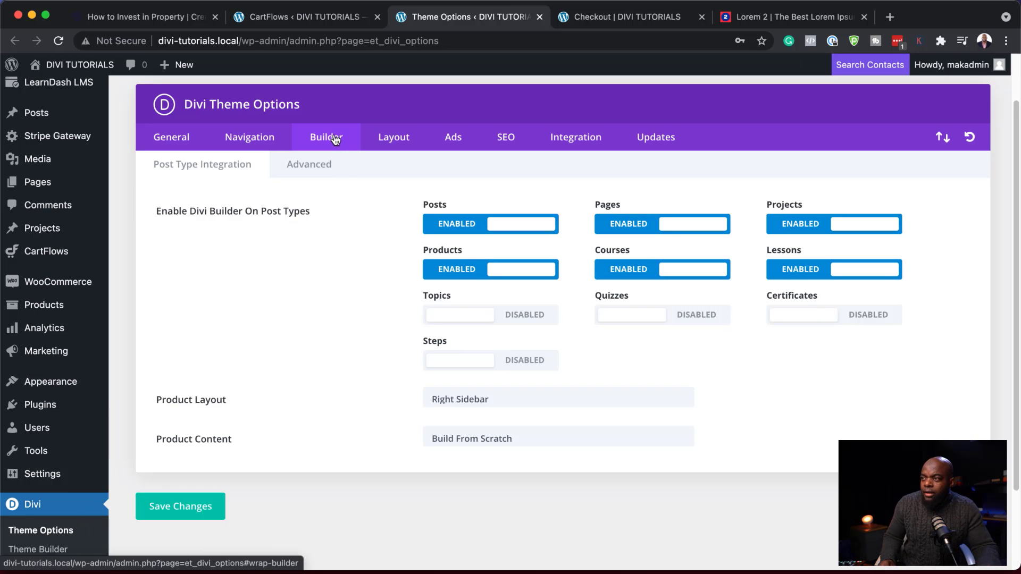
{"action": "left_click", "coordinate": [519, 366]}
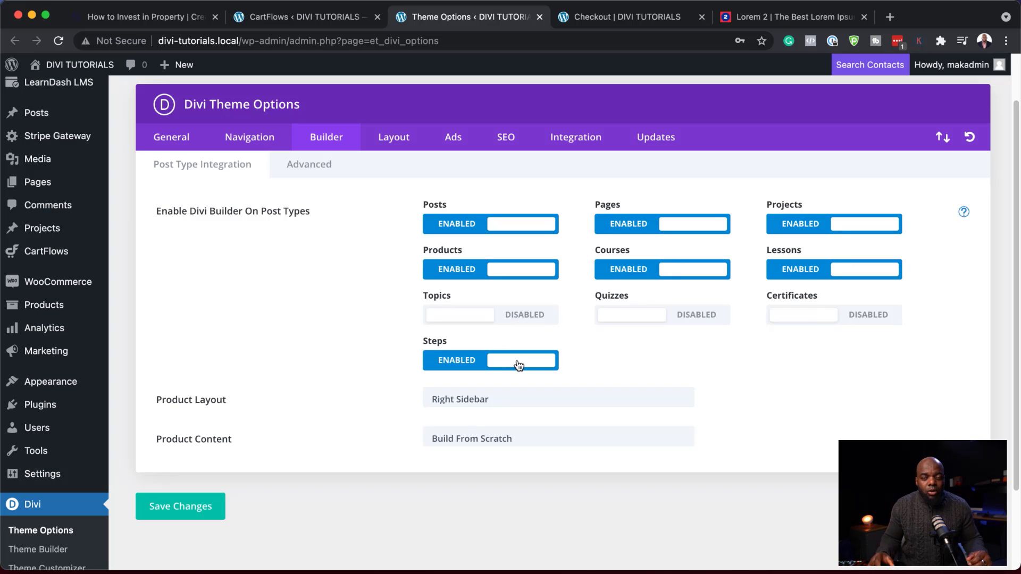
{"action": "left_click", "coordinate": [191, 514]}
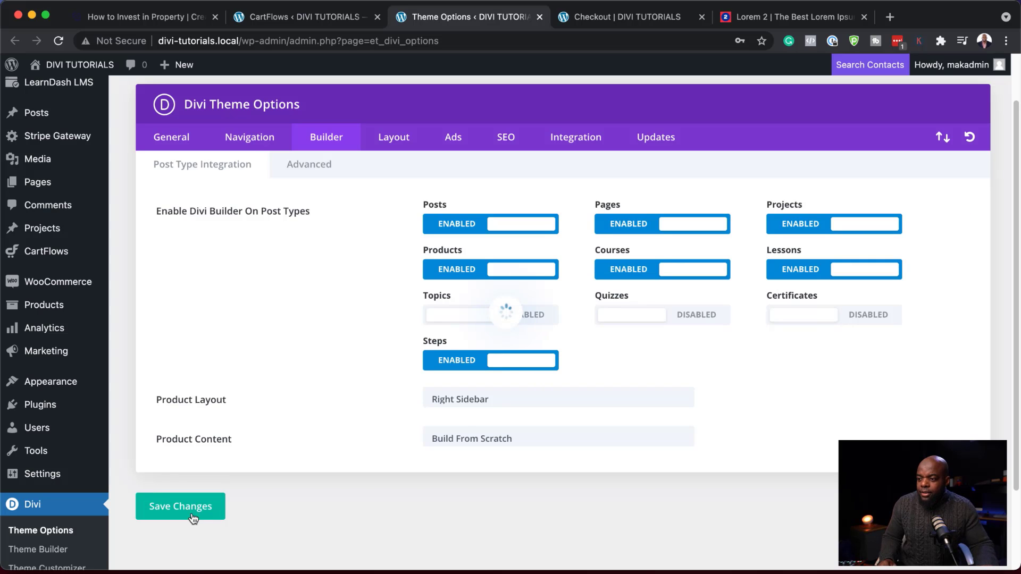
Step: Open the Checkout (Woo) step in the Divi visual builder and start building from scratch with a single-column row
{"action": "left_click", "coordinate": [313, 19]}
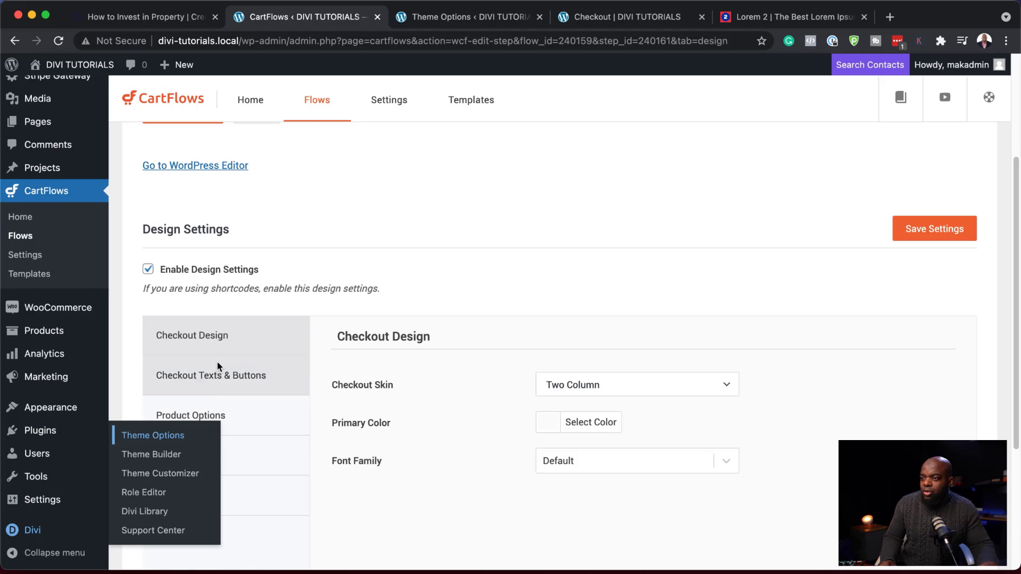
{"action": "scroll", "coordinate": [370, 325], "scroll_direction": "up", "scroll_amount": 5}
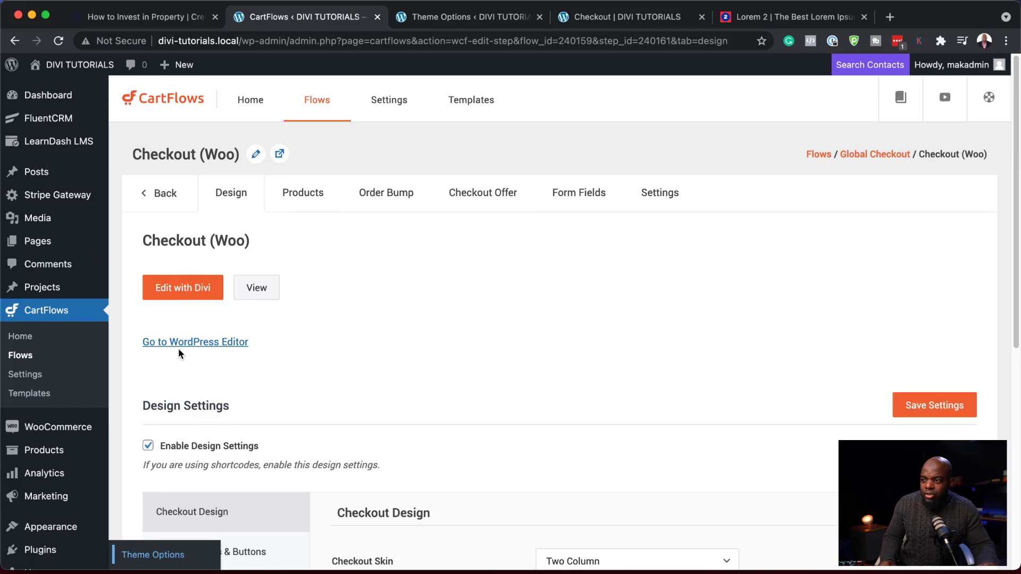
{"action": "left_click", "coordinate": [190, 292]}
{"action": "left_click", "coordinate": [142, 80]}
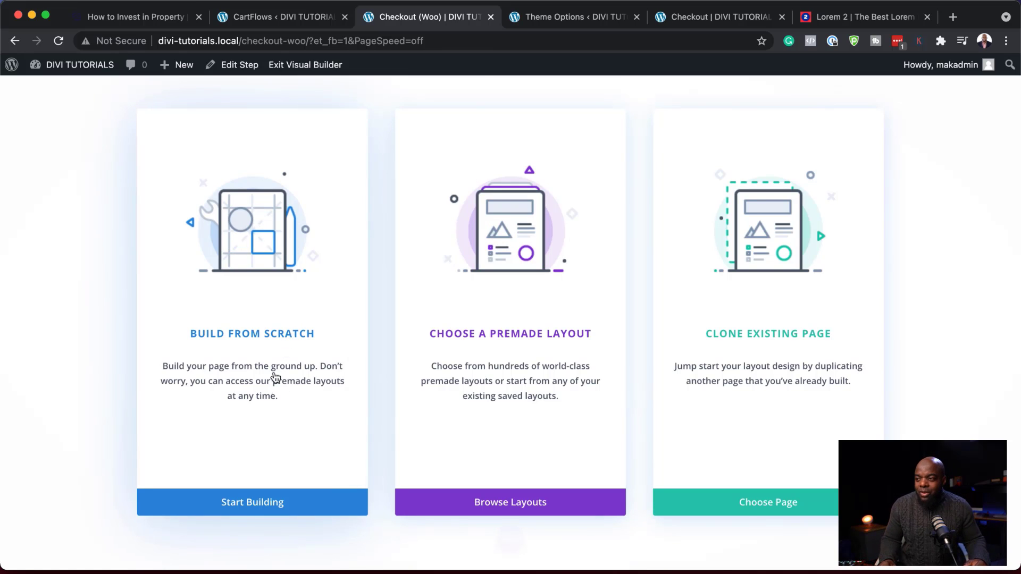
{"action": "left_click", "coordinate": [260, 340]}
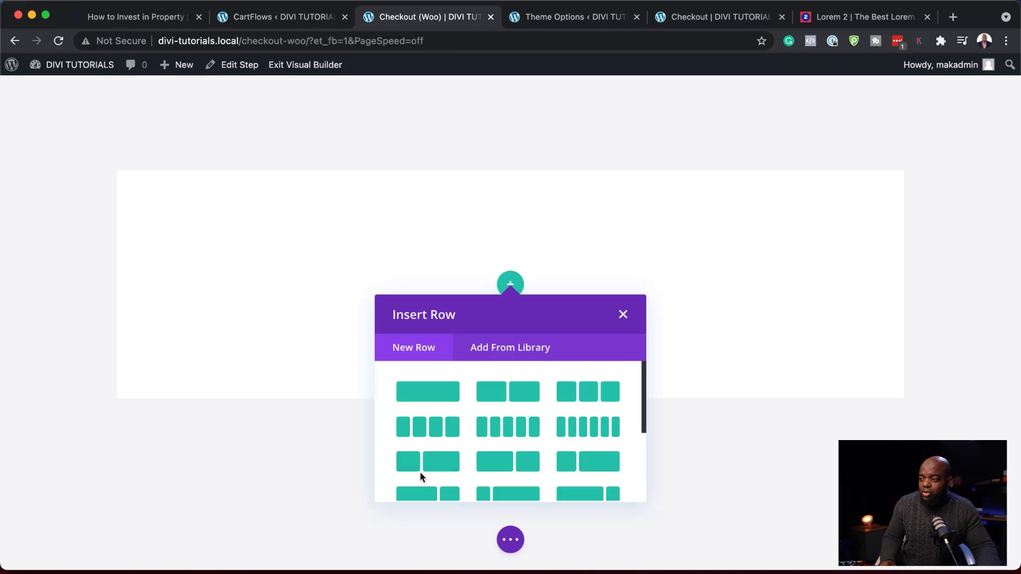
{"action": "left_click", "coordinate": [442, 395]}
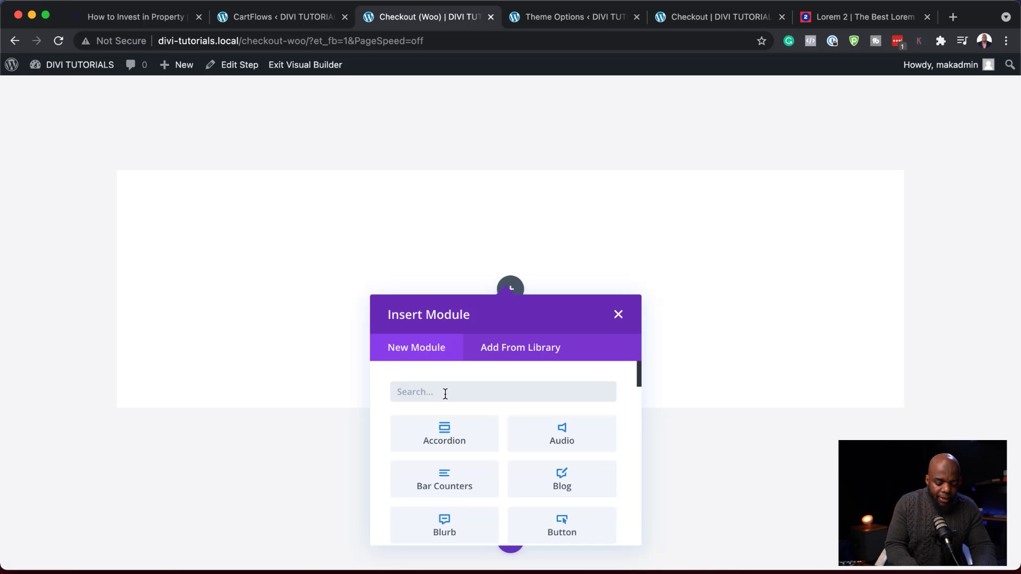
Step: Insert a Text module in the row and replace its placeholder content with "CHECKOUT"
{"action": "type", "text": "te"}
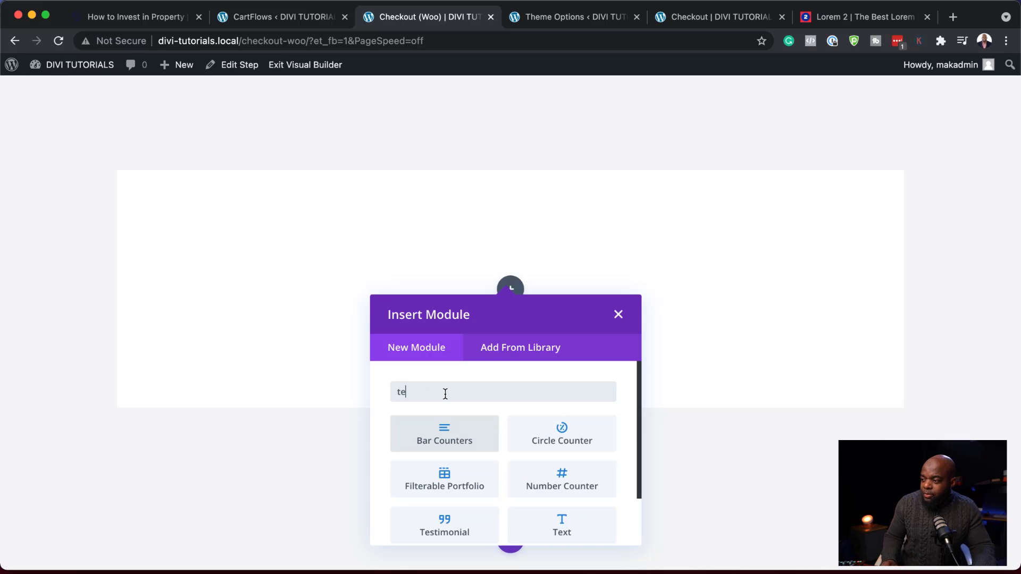
{"action": "type", "text": "xt"}
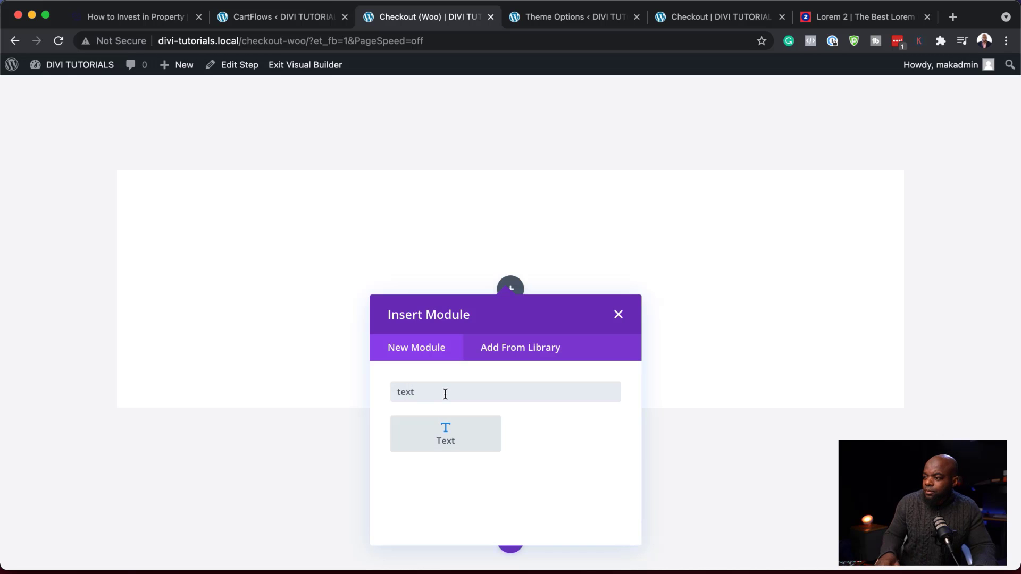
{"action": "left_click", "coordinate": [451, 440]}
{"action": "left_click_drag", "start_coordinate": [180, 405], "coordinate": [7, 317]}
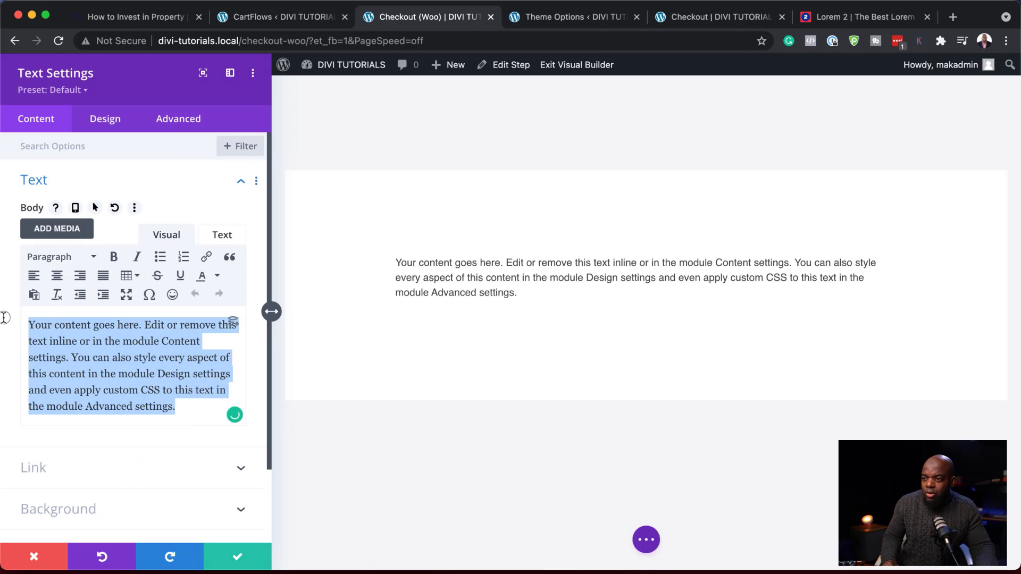
{"action": "key", "text": "BackSpace"}
{"action": "type", "text": "CHECKOUT"}
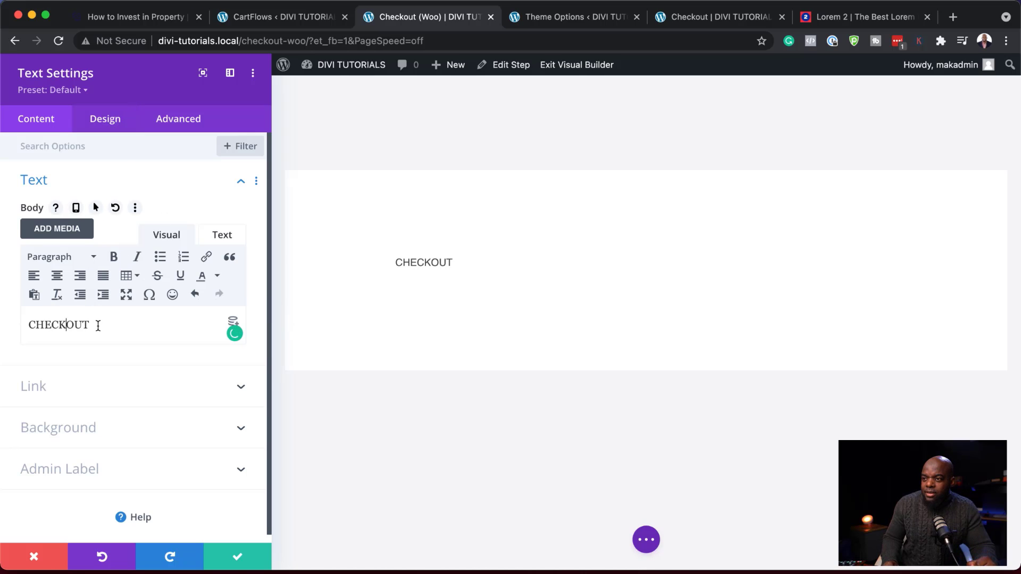
Step: Format the CHECKOUT text as Heading 1
{"action": "left_click_drag", "start_coordinate": [99, 324], "coordinate": [26, 326]}
{"action": "left_click", "coordinate": [55, 258]}
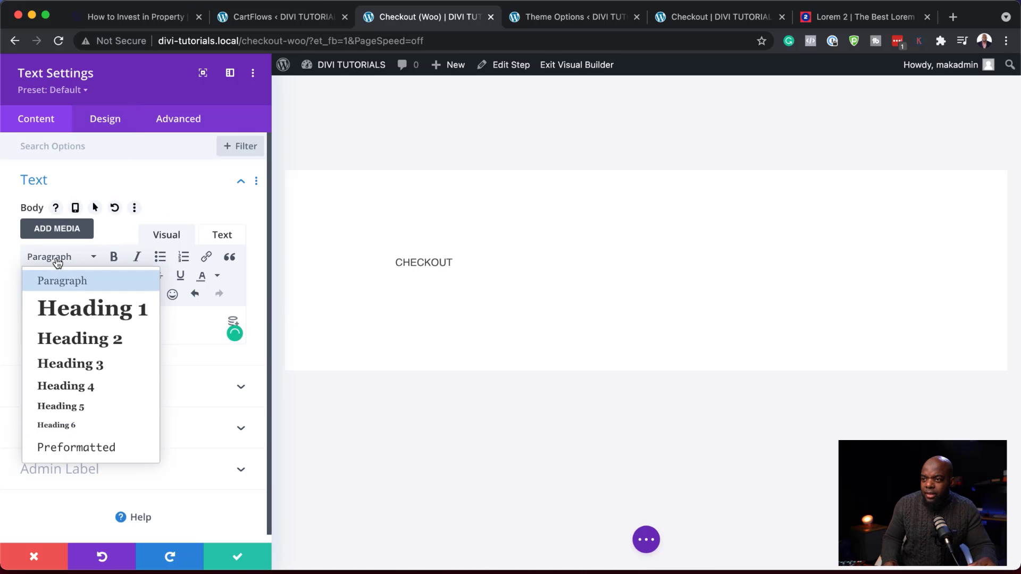
{"action": "left_click", "coordinate": [91, 308]}
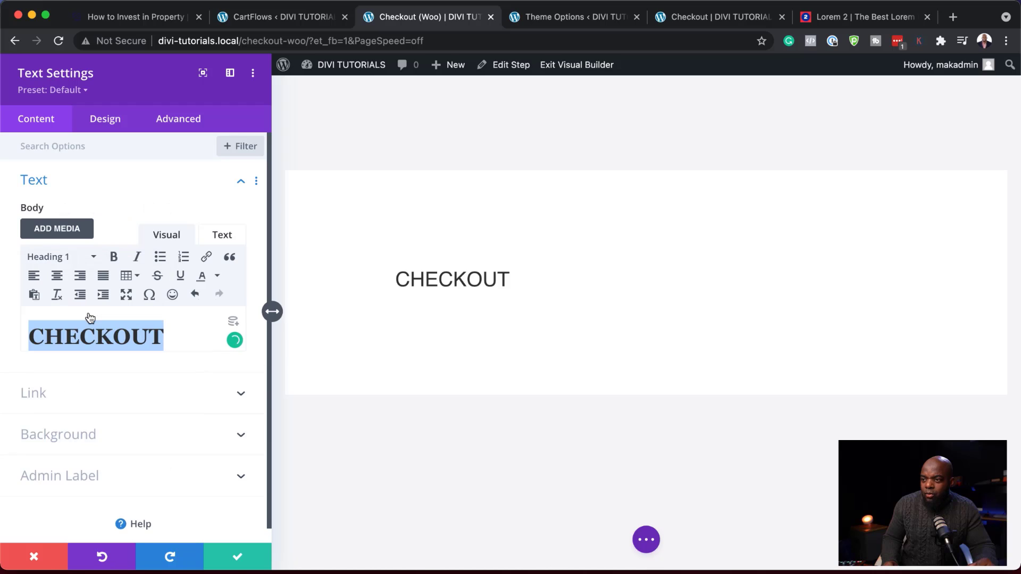
Step: Set the CHECKOUT text module's H1 heading font to Poppins with Bold weight
{"action": "left_click", "coordinate": [106, 120]}
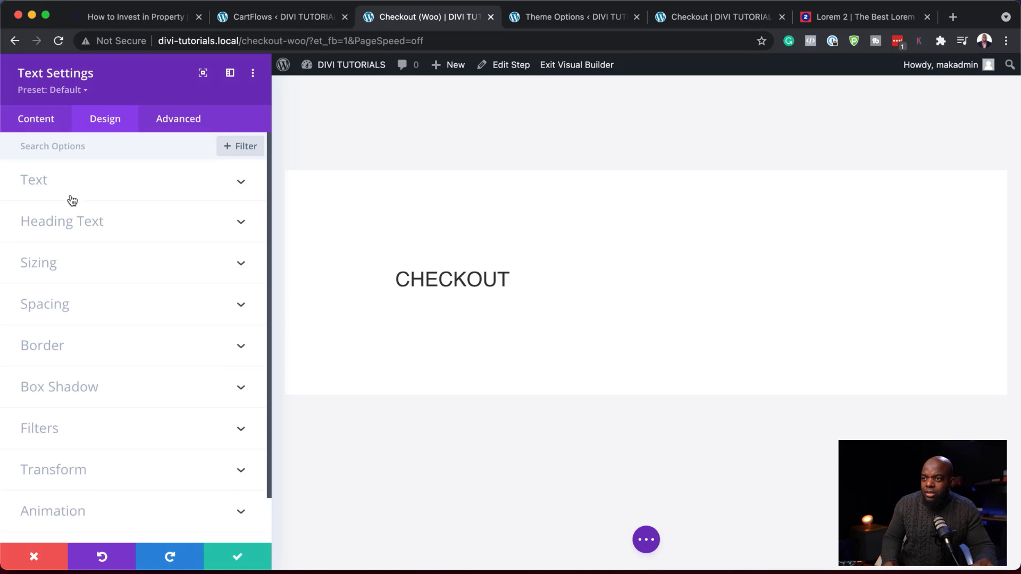
{"action": "left_click", "coordinate": [60, 222]}
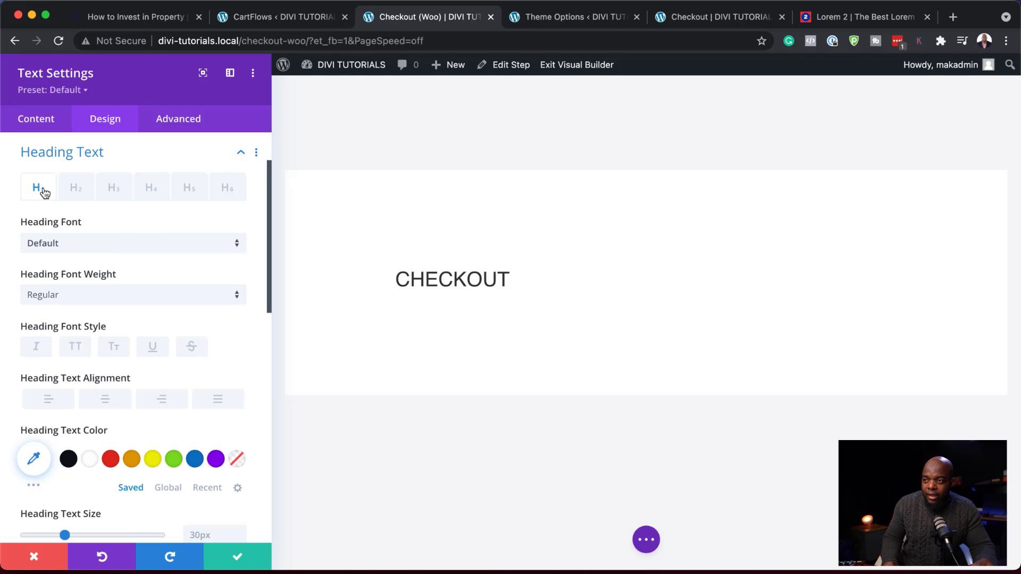
{"action": "left_click", "coordinate": [72, 245]}
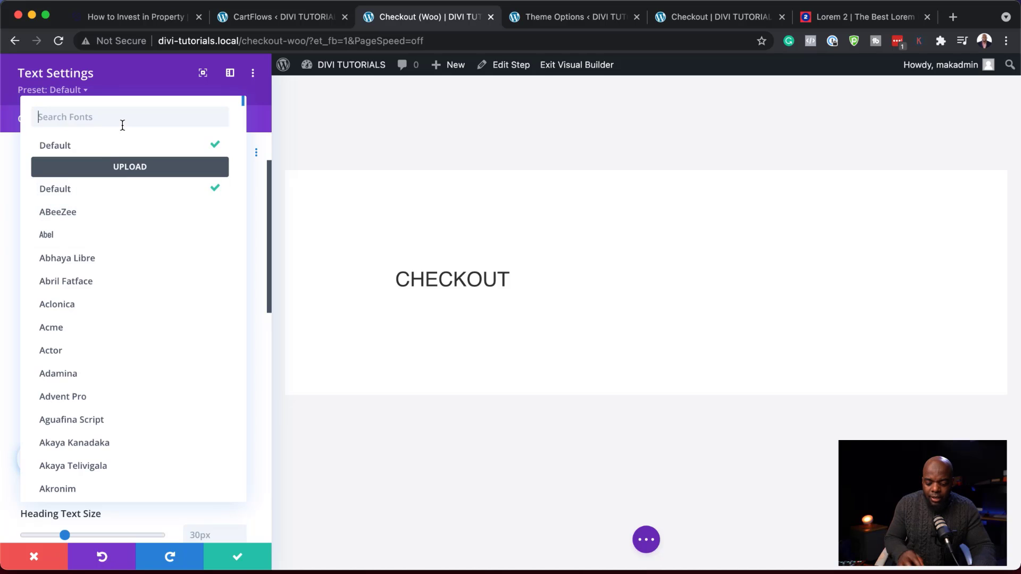
{"action": "type", "text": "popp"}
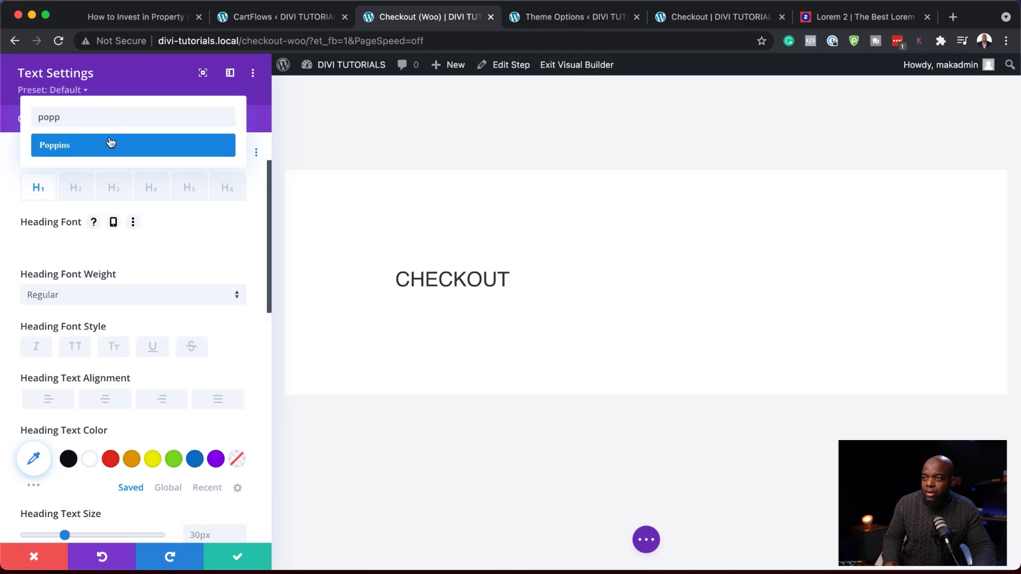
{"action": "left_click", "coordinate": [111, 142]}
{"action": "left_click", "coordinate": [79, 294]}
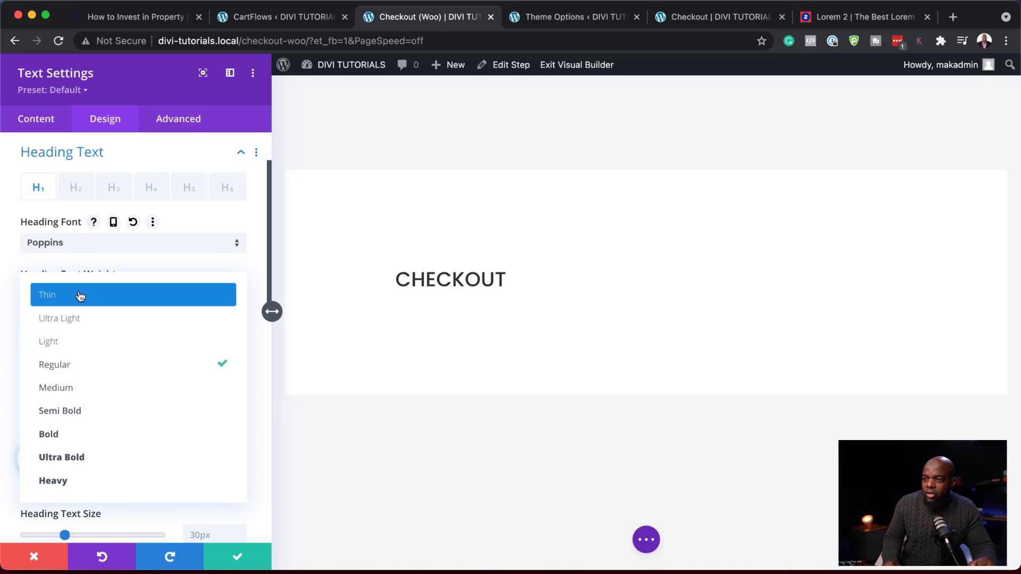
{"action": "left_click", "coordinate": [121, 439]}
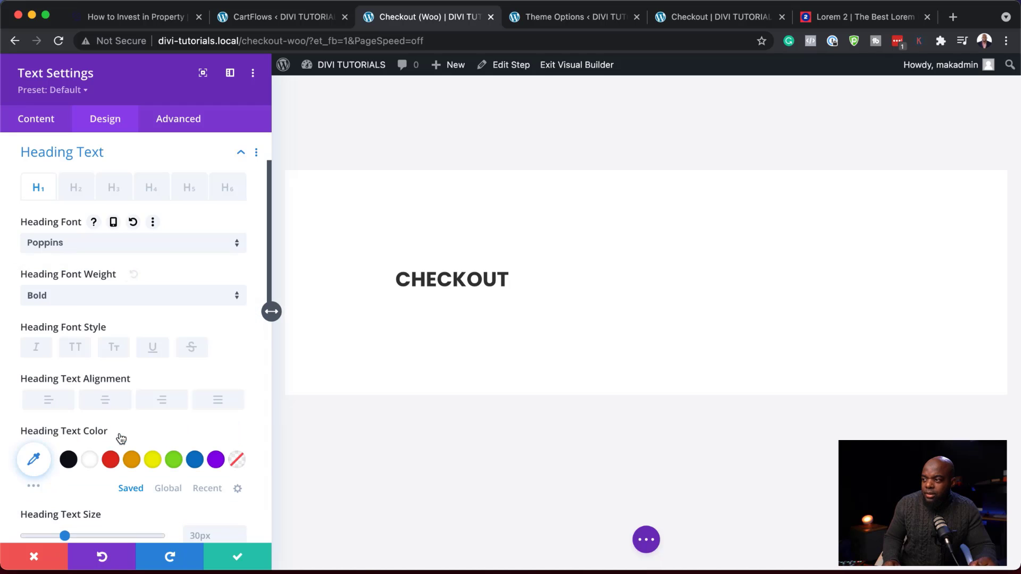
Step: Center the CHECKOUT heading, set its text size to 48px and save the module settings
{"action": "left_click", "coordinate": [104, 403]}
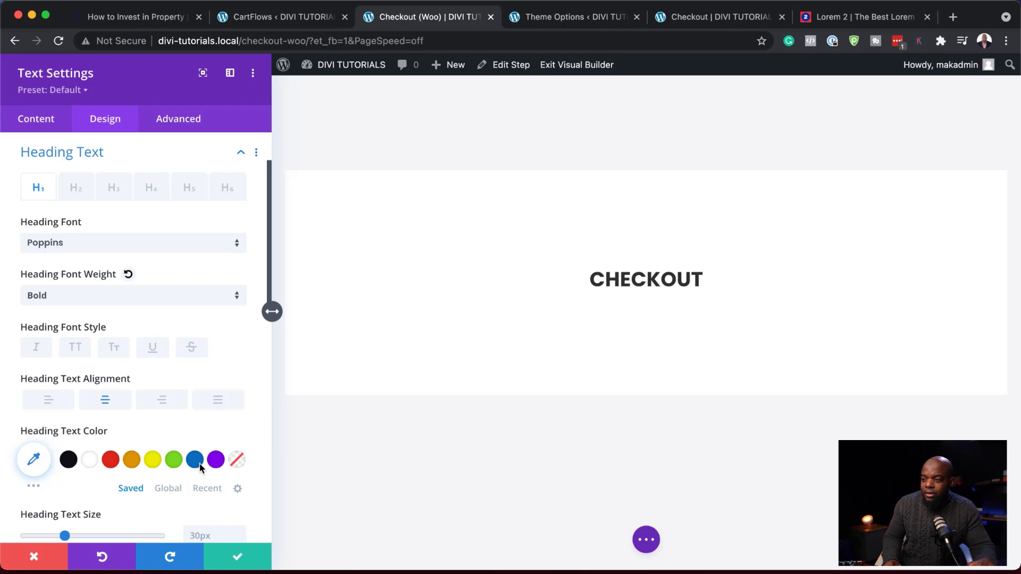
{"action": "scroll", "coordinate": [149, 467], "scroll_direction": "down", "scroll_amount": 3}
{"action": "left_click_drag", "start_coordinate": [66, 460], "coordinate": [91, 465]}
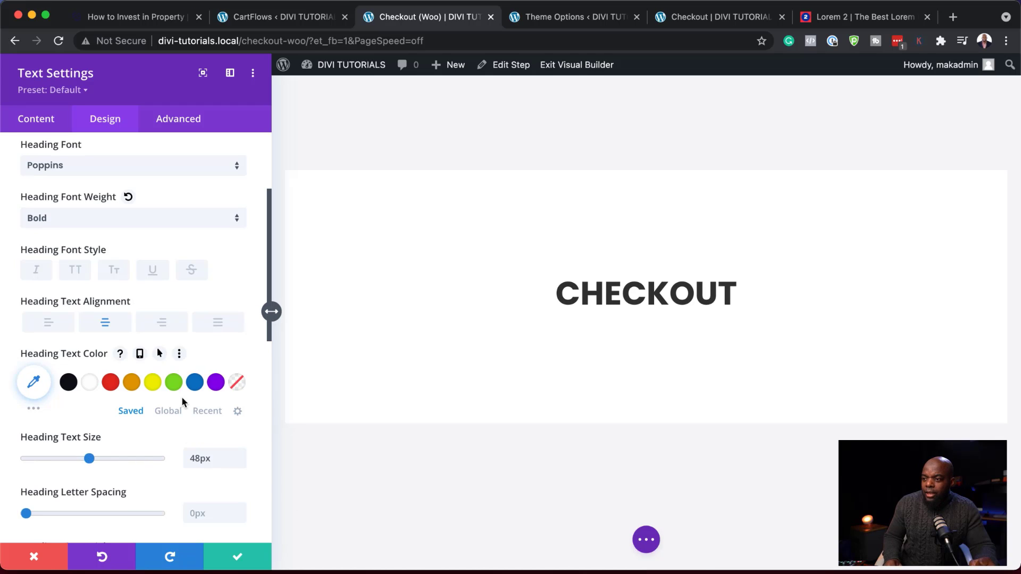
{"action": "left_click", "coordinate": [239, 560]}
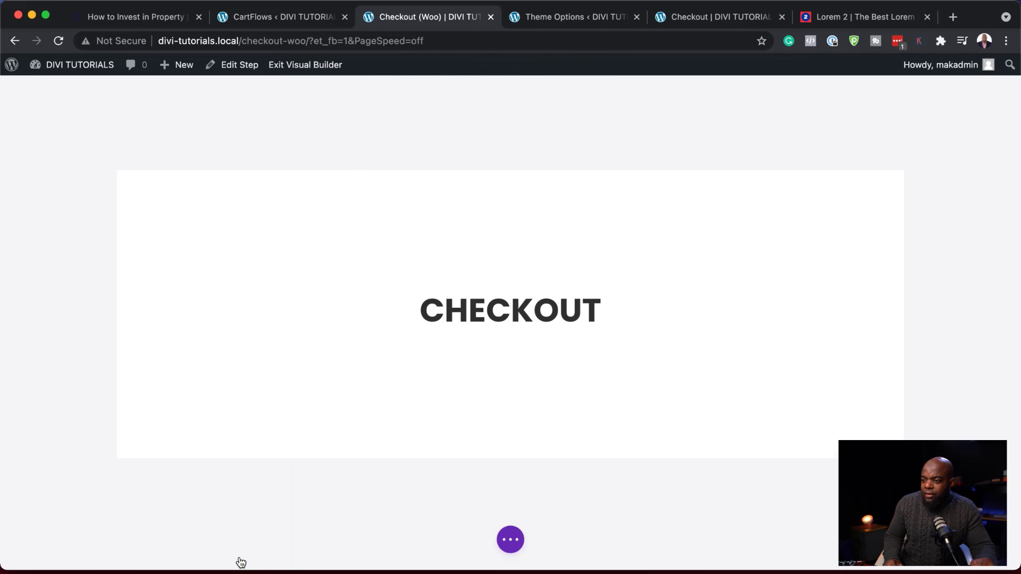
Step: Add a row with two equal columns below the CHECKOUT heading and insert a Text module in its first column
{"action": "mouse_move", "coordinate": [513, 335]}
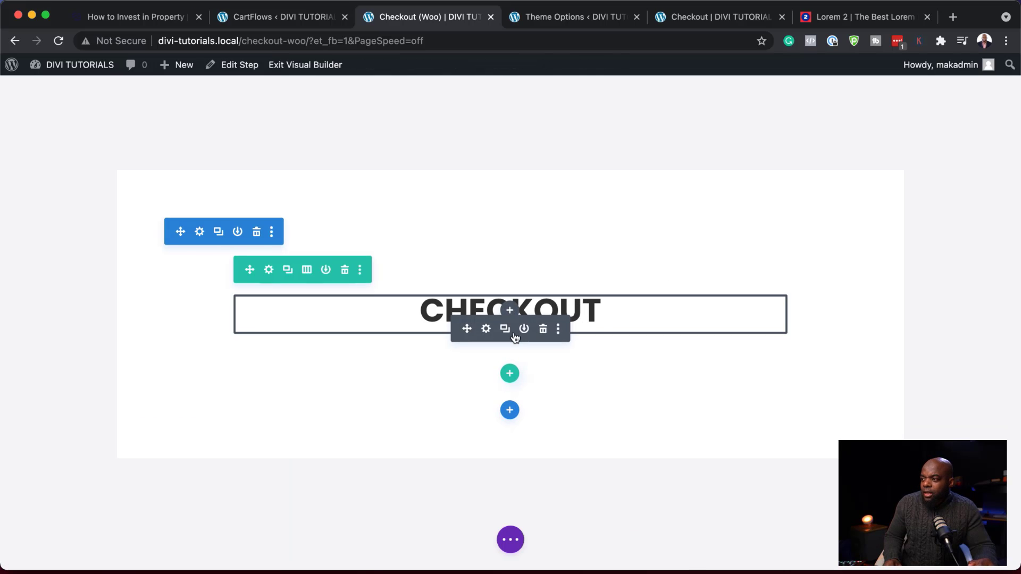
{"action": "left_click", "coordinate": [510, 374]}
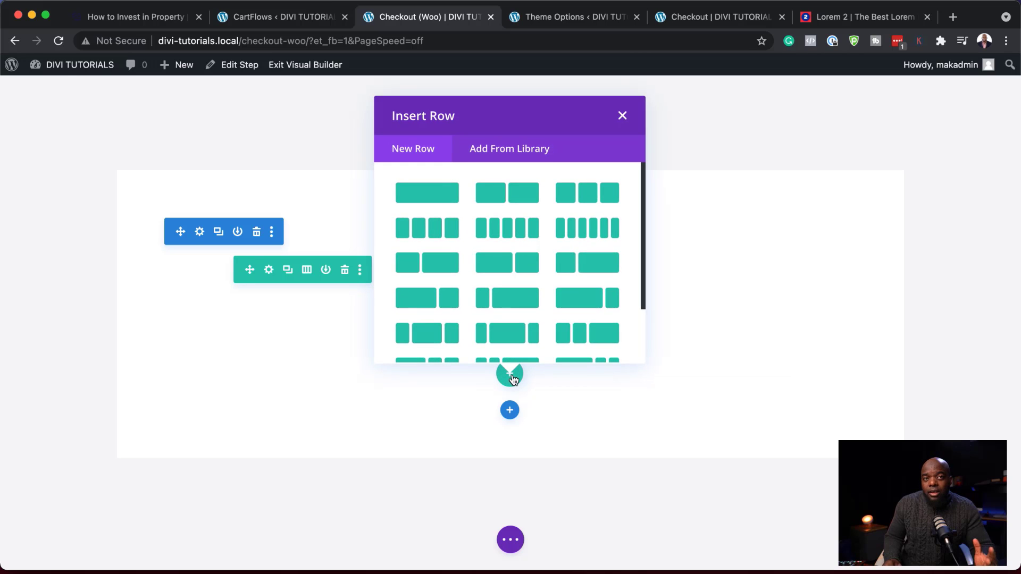
{"action": "left_click", "coordinate": [526, 194]}
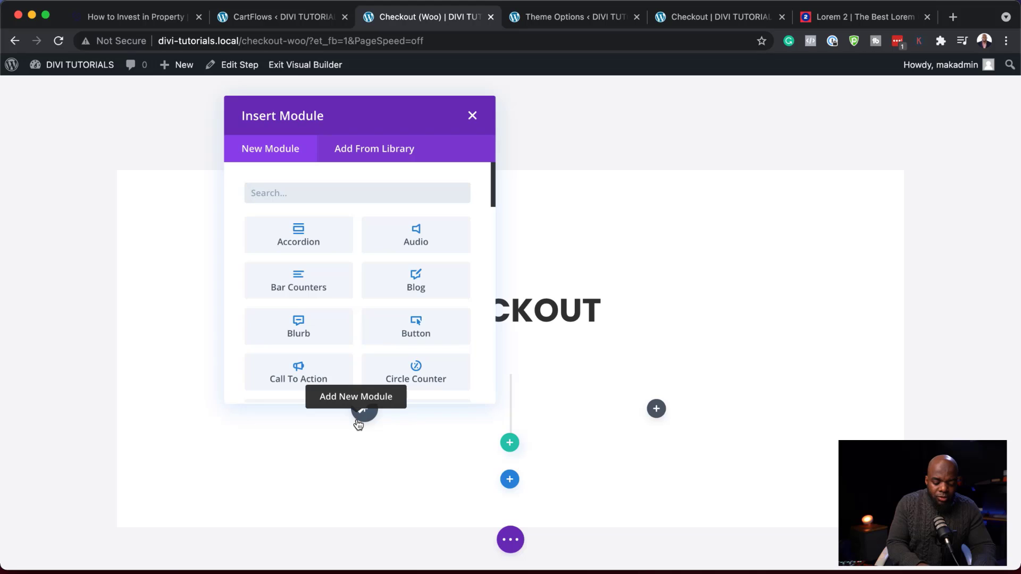
{"action": "type", "text": "text"}
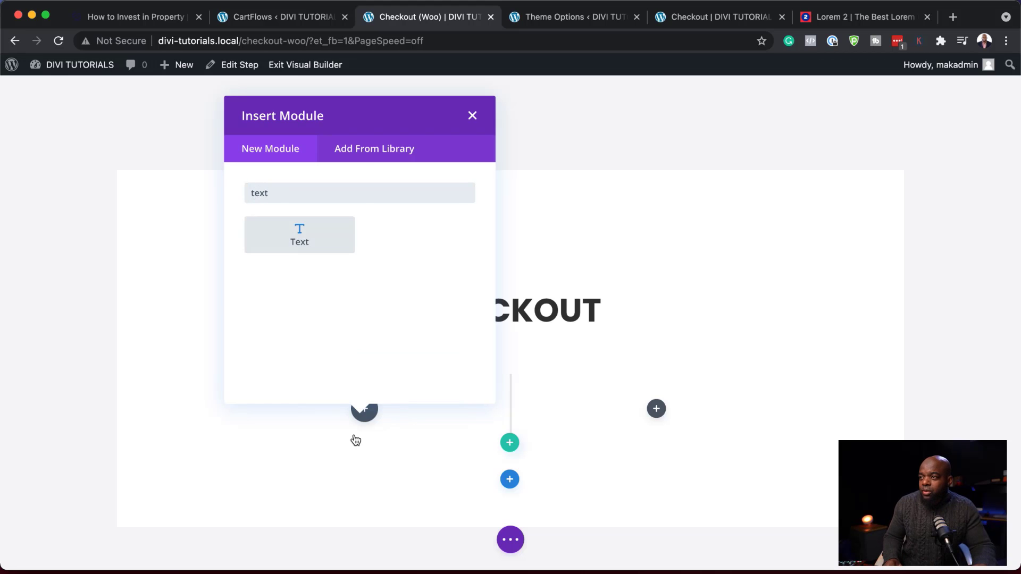
{"action": "left_click", "coordinate": [325, 229]}
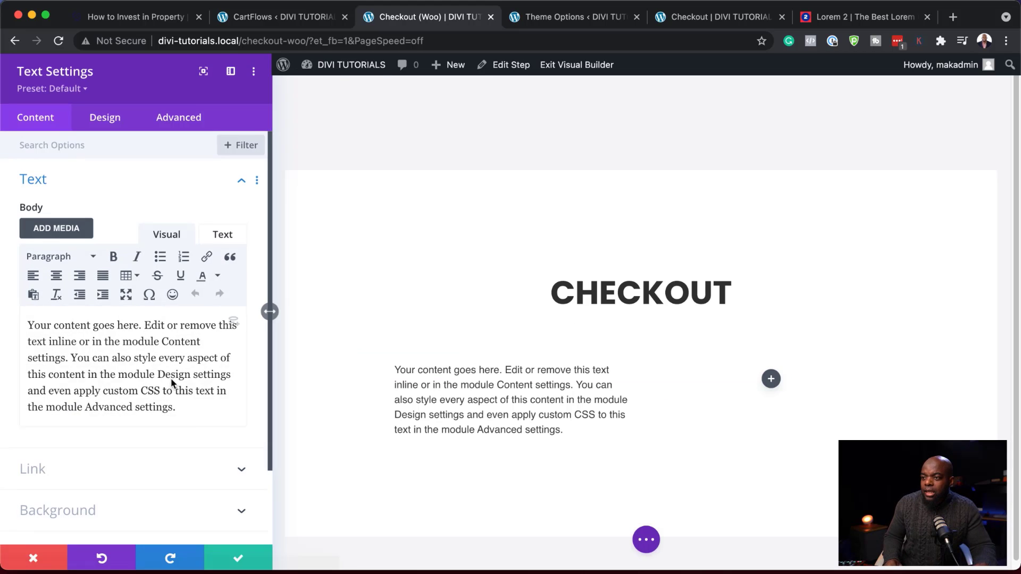
Step: Switch to the CartFlows Checkout (Woo) step and copy the CartFlows Checkout shortcode from its settings
{"action": "left_click", "coordinate": [313, 22]}
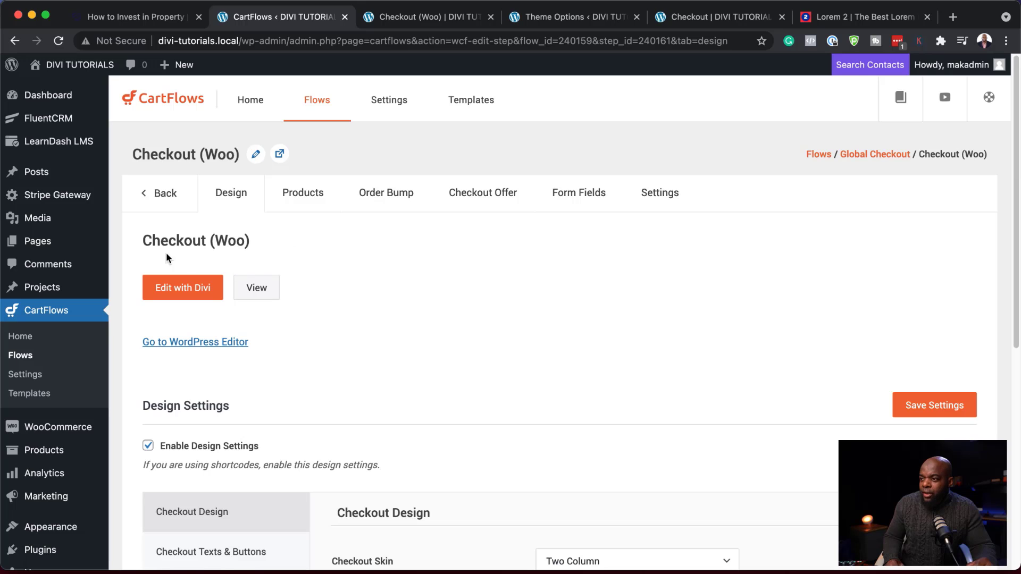
{"action": "left_click_drag", "start_coordinate": [145, 238], "coordinate": [276, 241]}
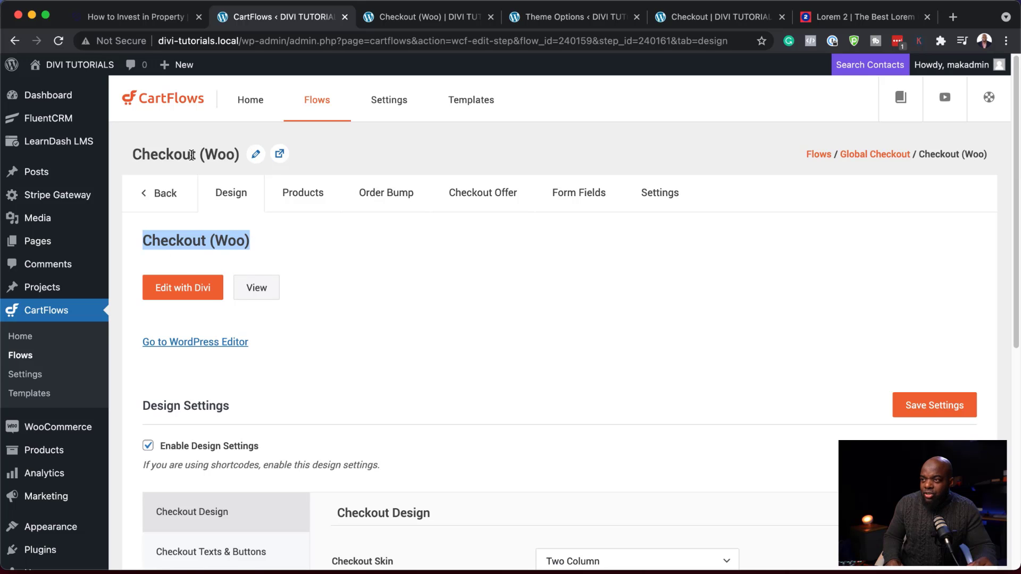
{"action": "left_click", "coordinate": [674, 200]}
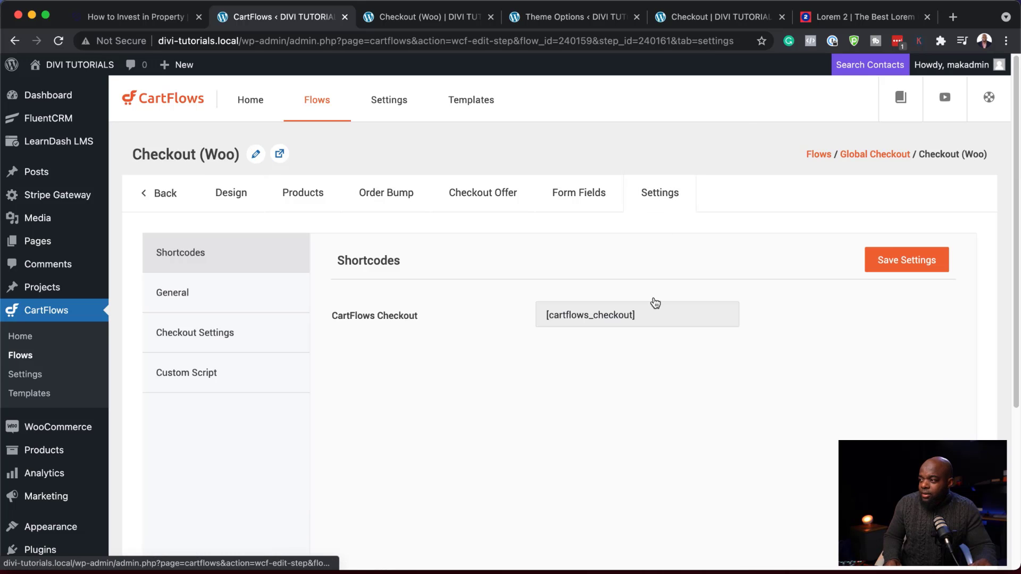
{"action": "left_click_drag", "start_coordinate": [645, 314], "coordinate": [530, 308]}
{"action": "key", "text": "super+c"}
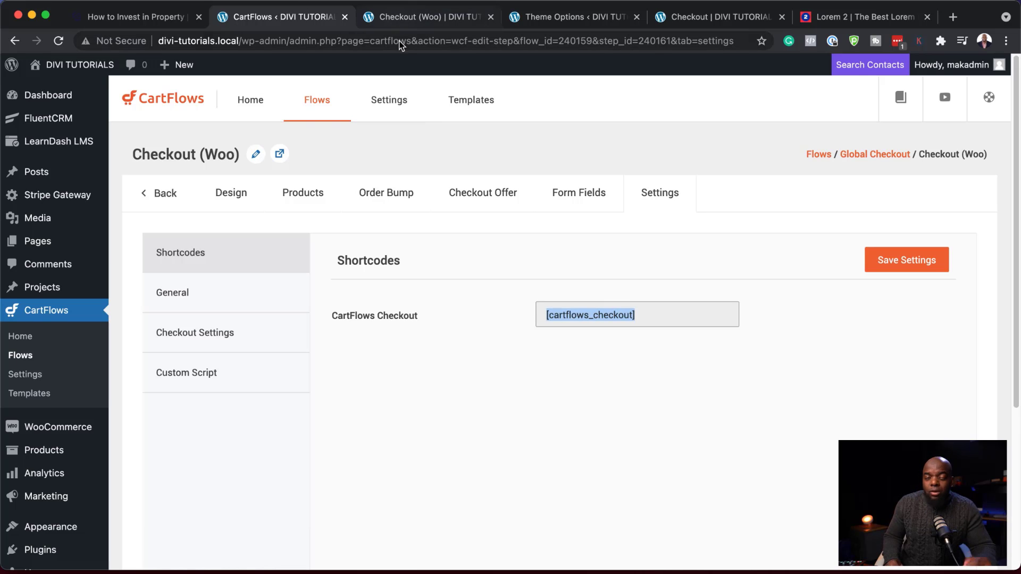
Step: Return to the Divi visual builder and replace the new Text module's placeholder content with the shortcode [cartflows_checkout]
{"action": "left_click", "coordinate": [423, 24]}
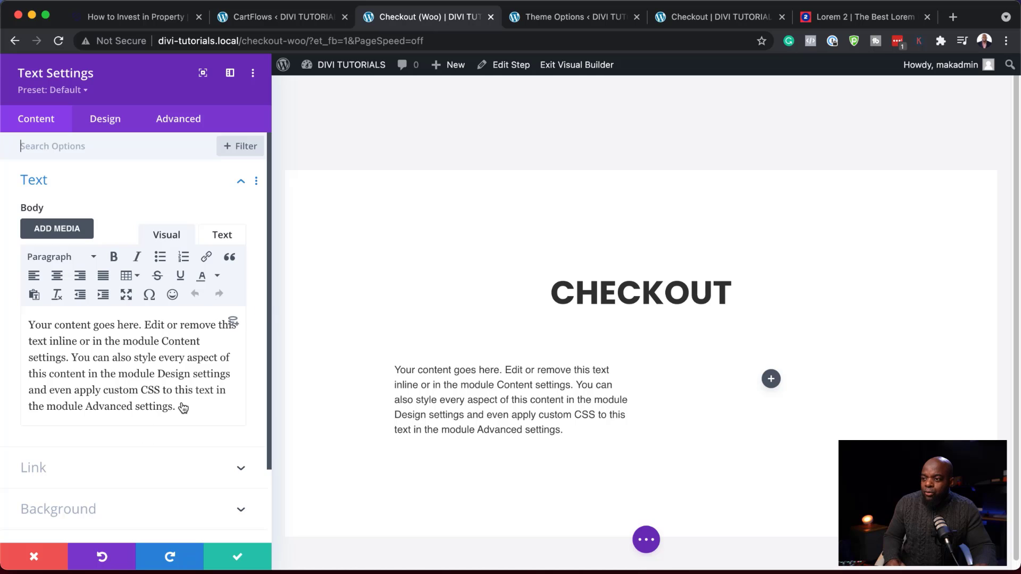
{"action": "left_click_drag", "start_coordinate": [178, 408], "coordinate": [11, 266]}
{"action": "left_click", "coordinate": [219, 235]}
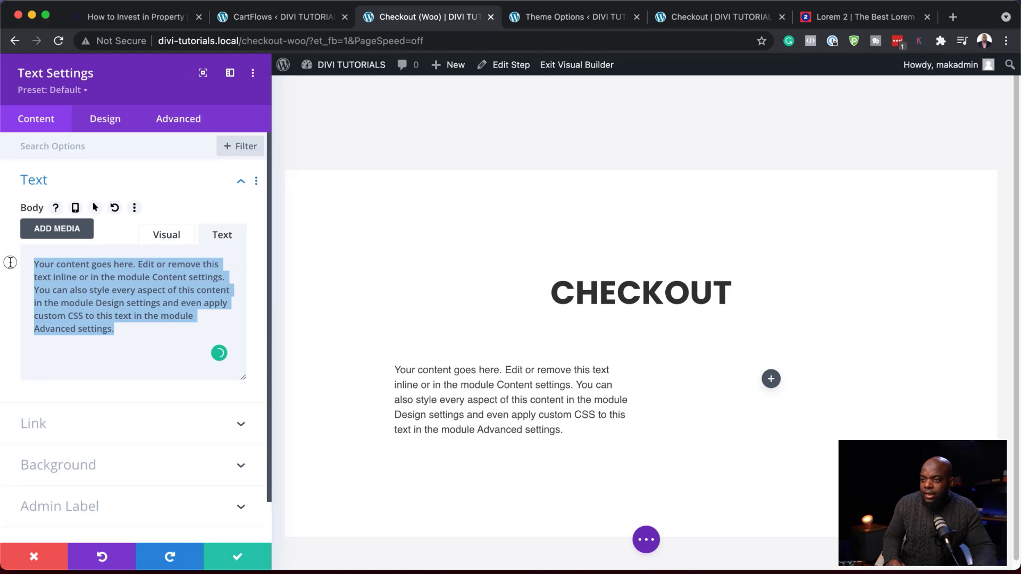
{"action": "key", "text": "super+v"}
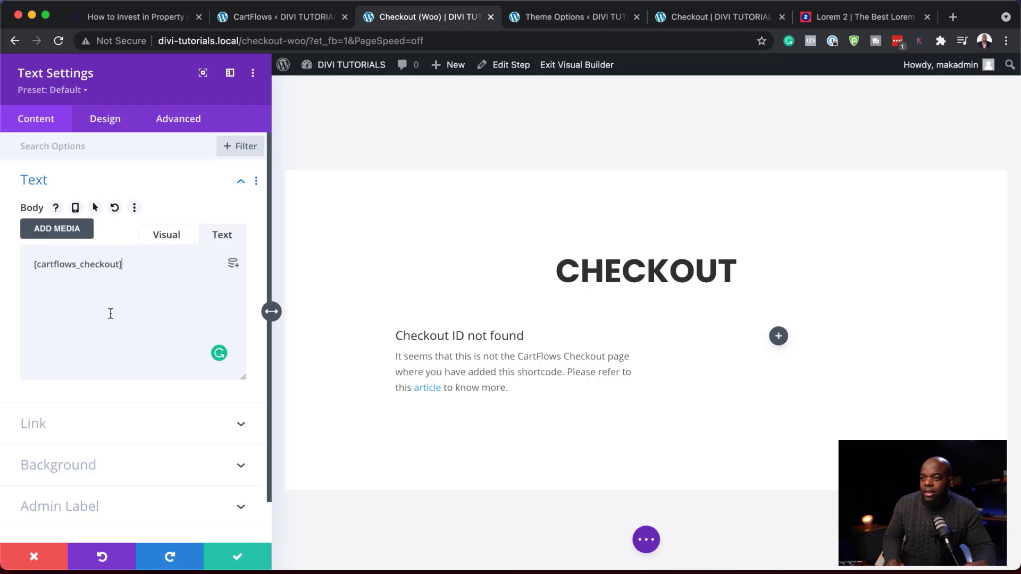
Step: Give the shortcode text module a pale beige background color, #efefd5, starting from the yellow swatch
{"action": "left_click", "coordinate": [84, 464]}
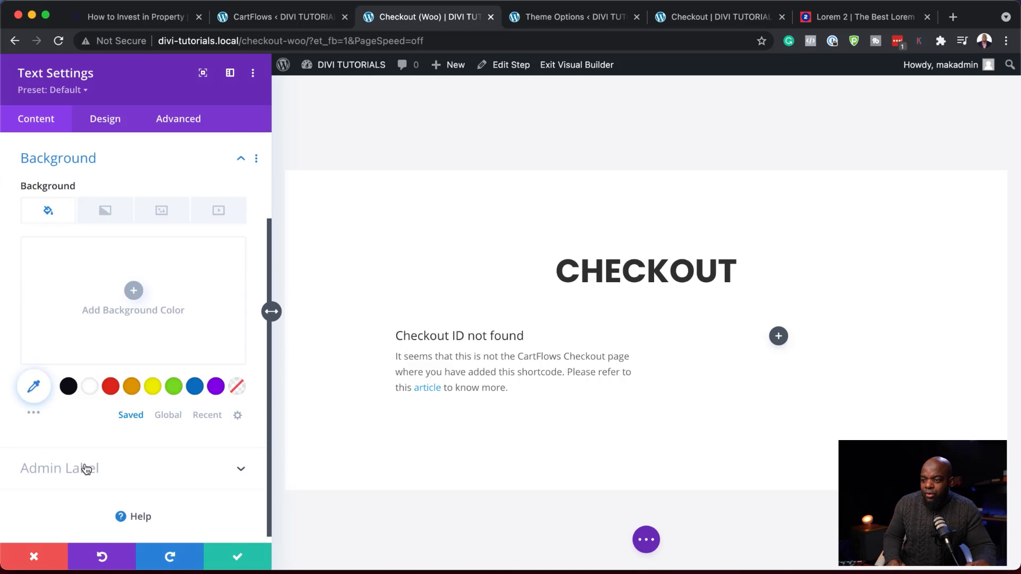
{"action": "left_click", "coordinate": [152, 386]}
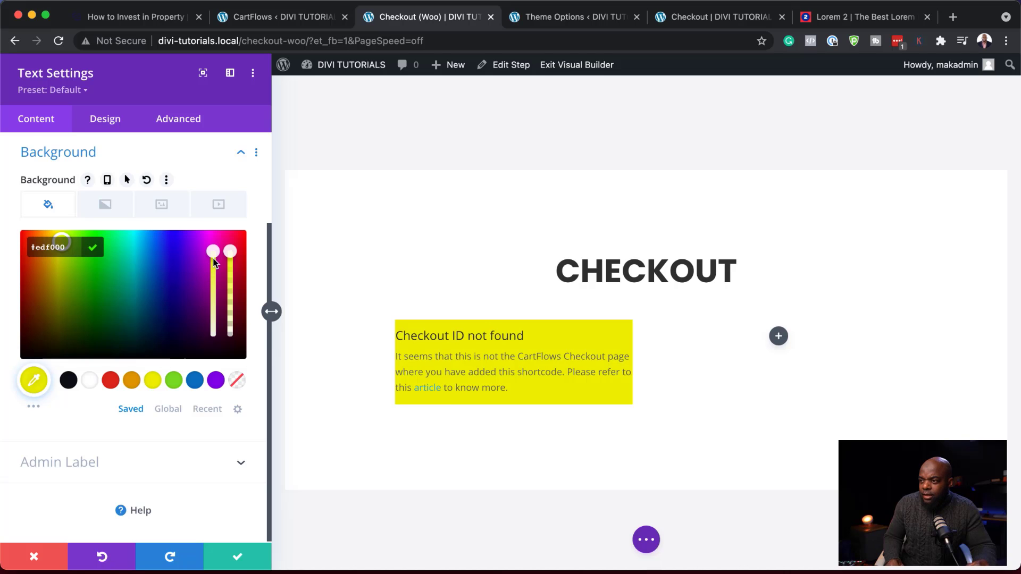
{"action": "left_click_drag", "start_coordinate": [214, 266], "coordinate": [217, 339]}
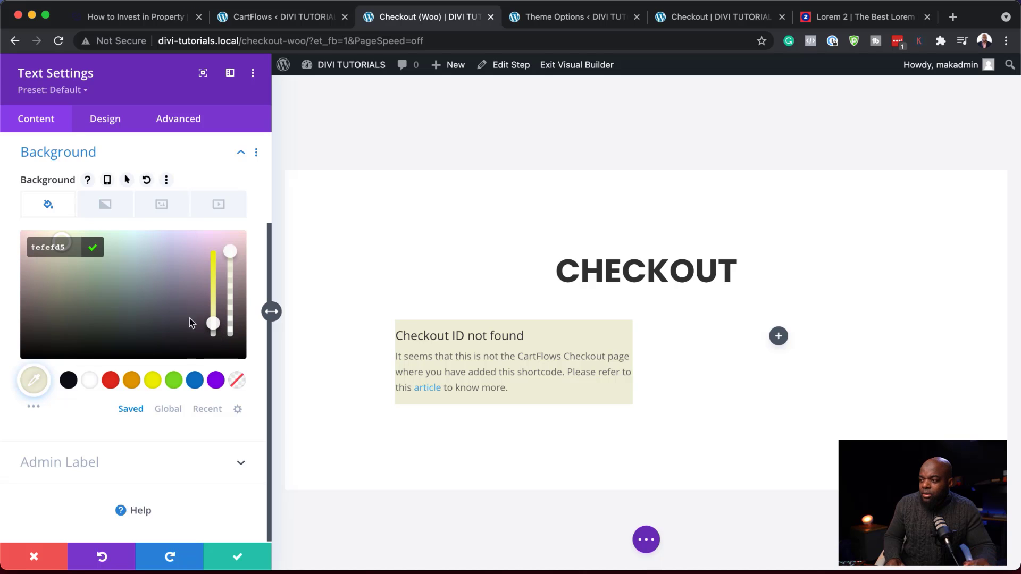
Step: Set the shortcode text module's padding to 20px on all four sides, linking top with bottom and left with right
{"action": "left_click", "coordinate": [93, 120]}
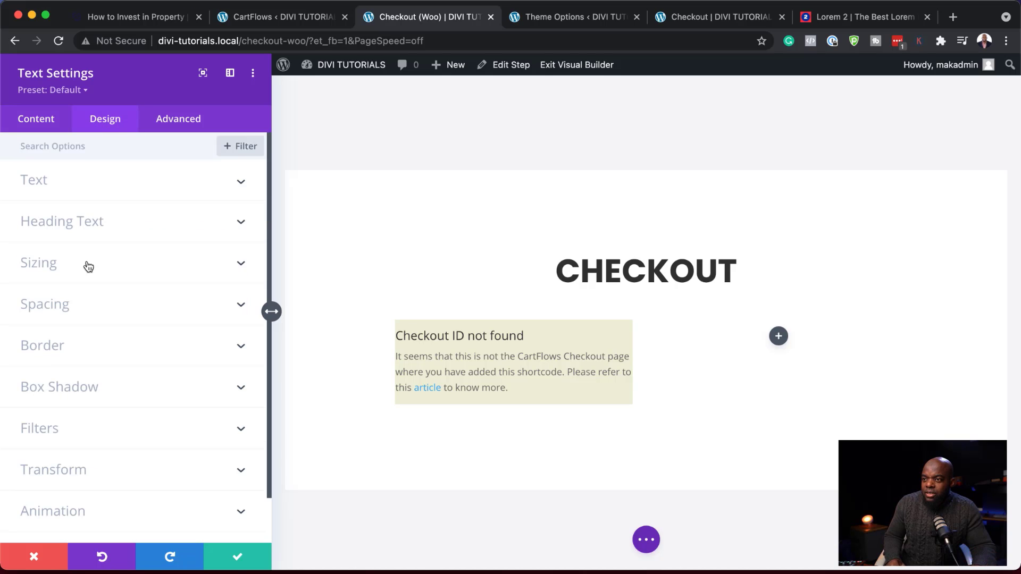
{"action": "left_click", "coordinate": [70, 307]}
{"action": "left_click", "coordinate": [39, 270]}
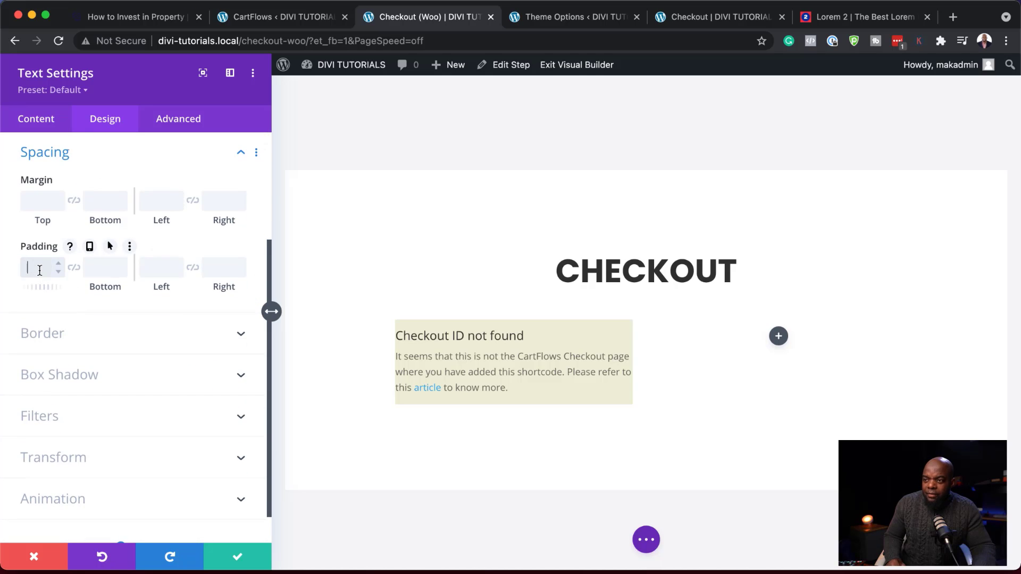
{"action": "type", "text": "20px"}
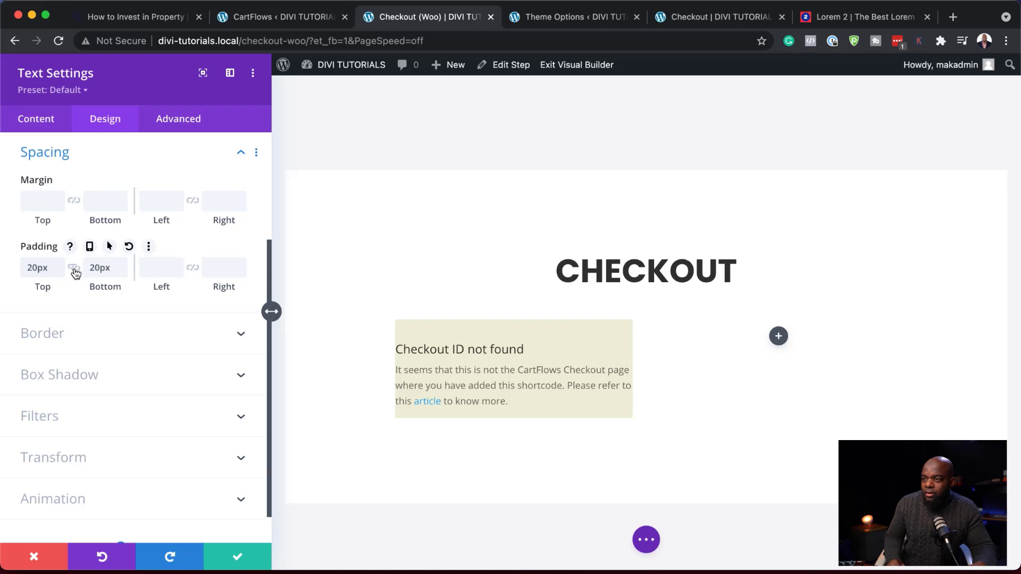
{"action": "left_click", "coordinate": [160, 275]}
{"action": "type", "text": "20"}
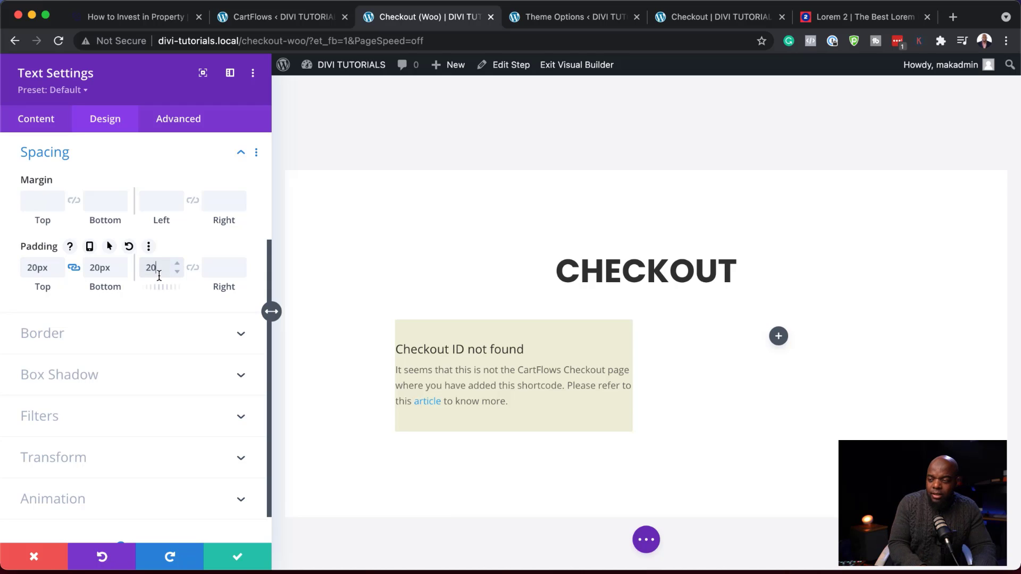
{"action": "type", "text": "px"}
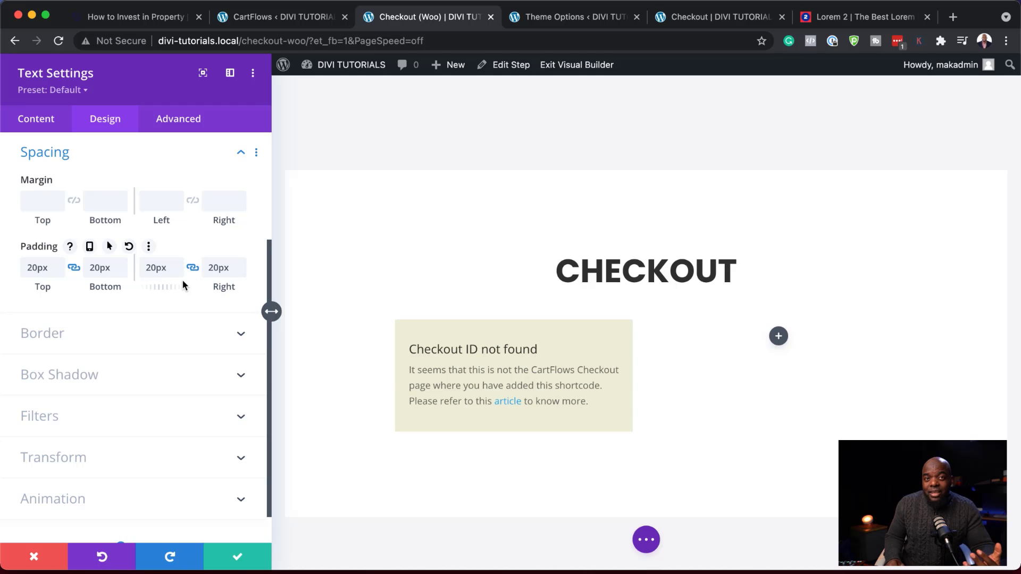
Step: Round all corners of the shortcode text module by 5px and save its settings
{"action": "left_click", "coordinate": [84, 342]}
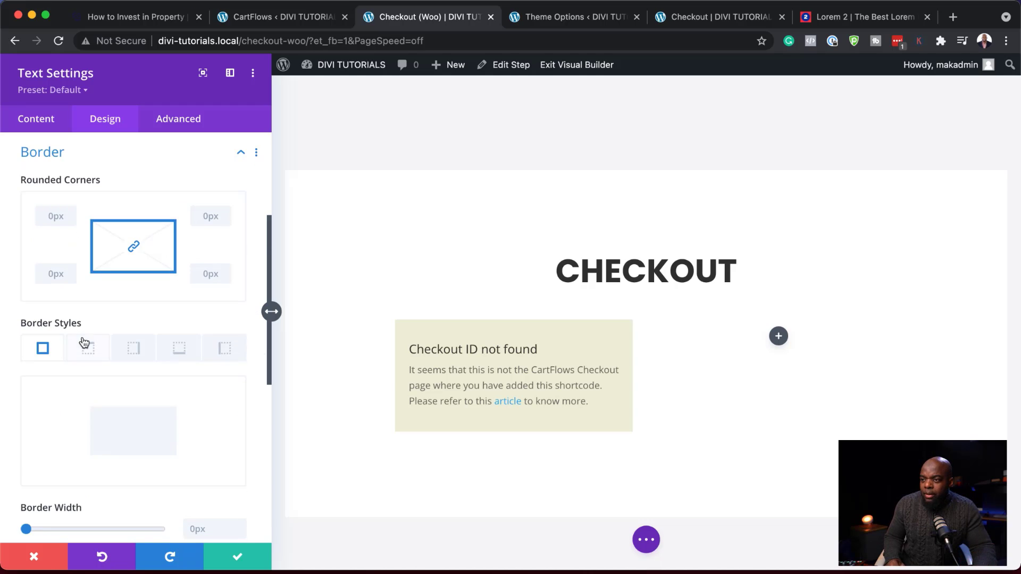
{"action": "left_click", "coordinate": [55, 274]}
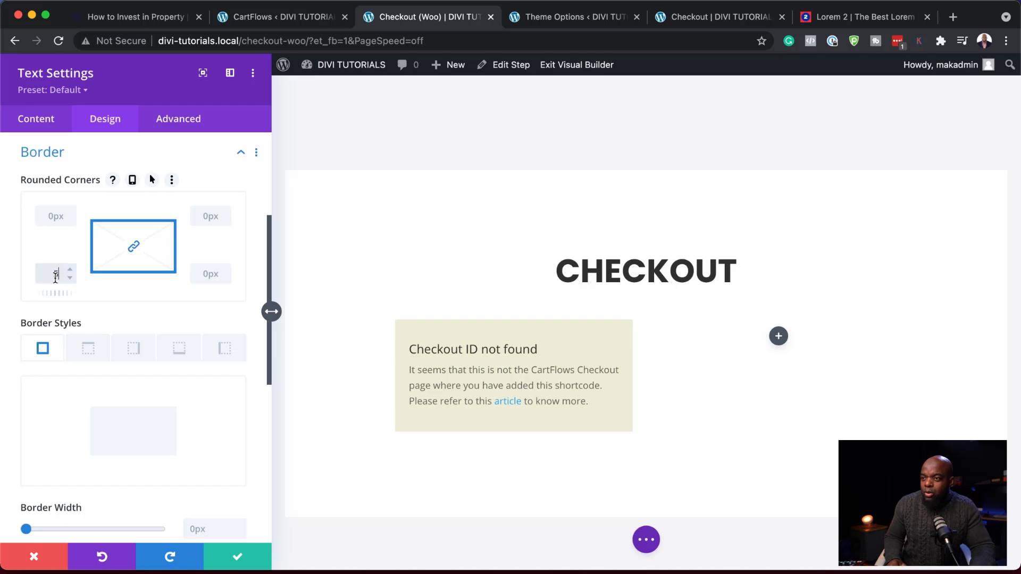
{"action": "type", "text": "5"}
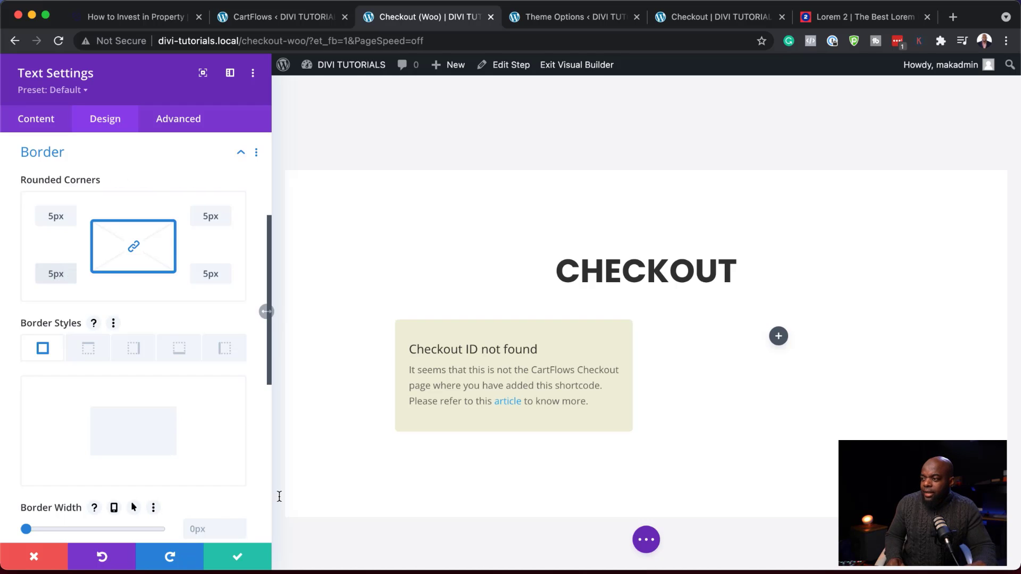
{"action": "left_click", "coordinate": [239, 556]}
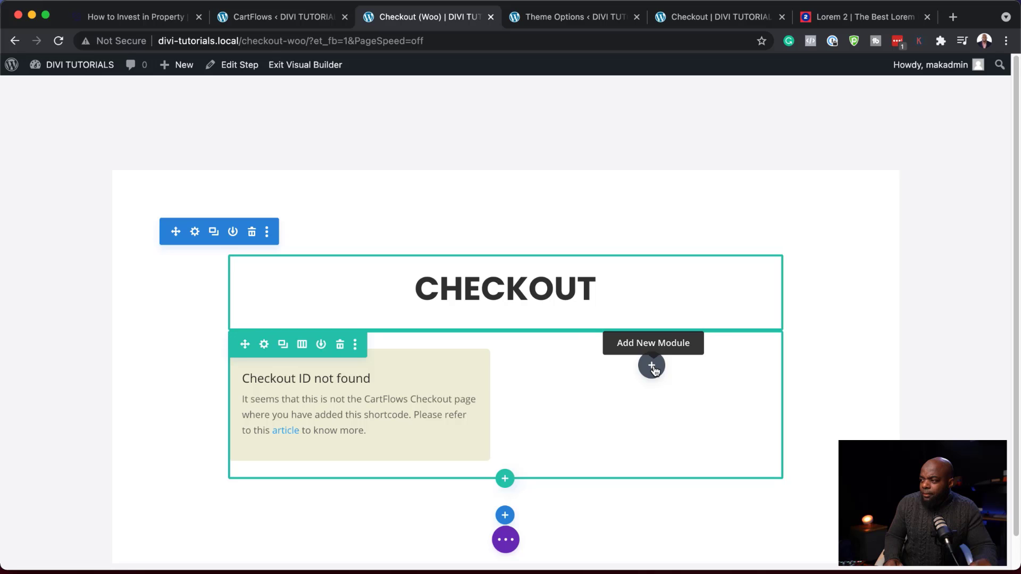
Step: Add a Video module to the empty column beside the checkout shortcode module
{"action": "left_click", "coordinate": [652, 366]}
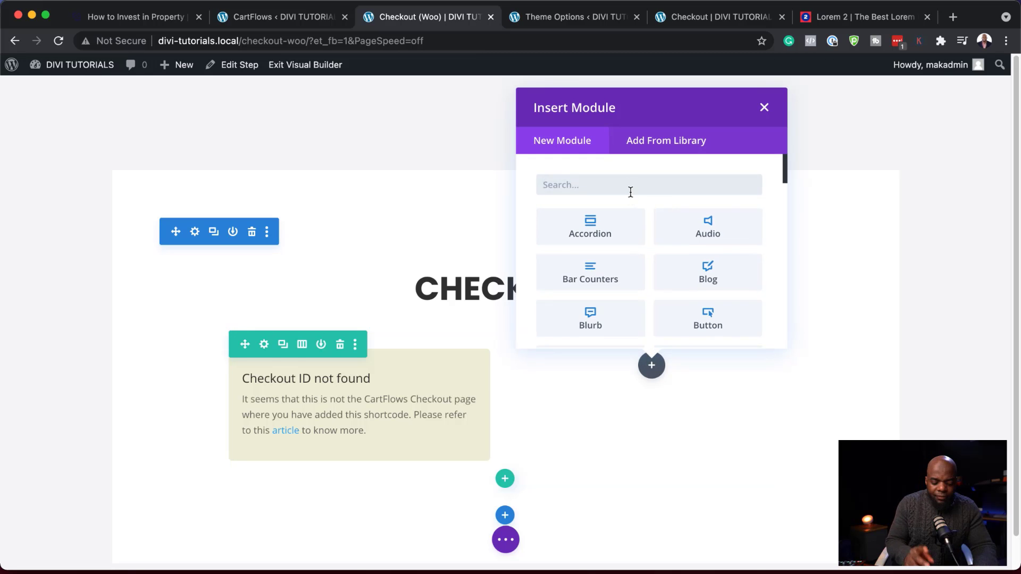
{"action": "type", "text": "video"}
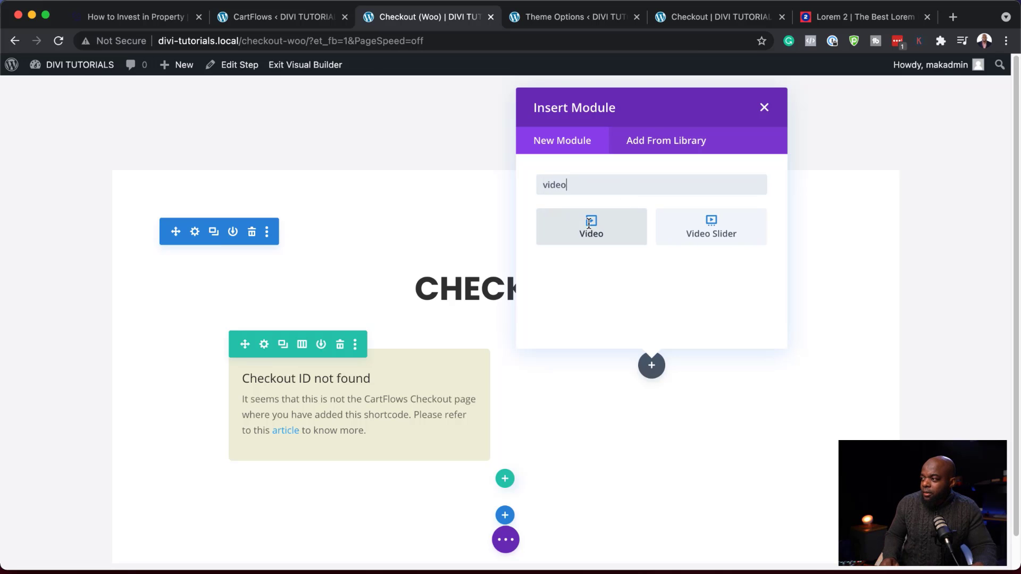
{"action": "left_click", "coordinate": [589, 223]}
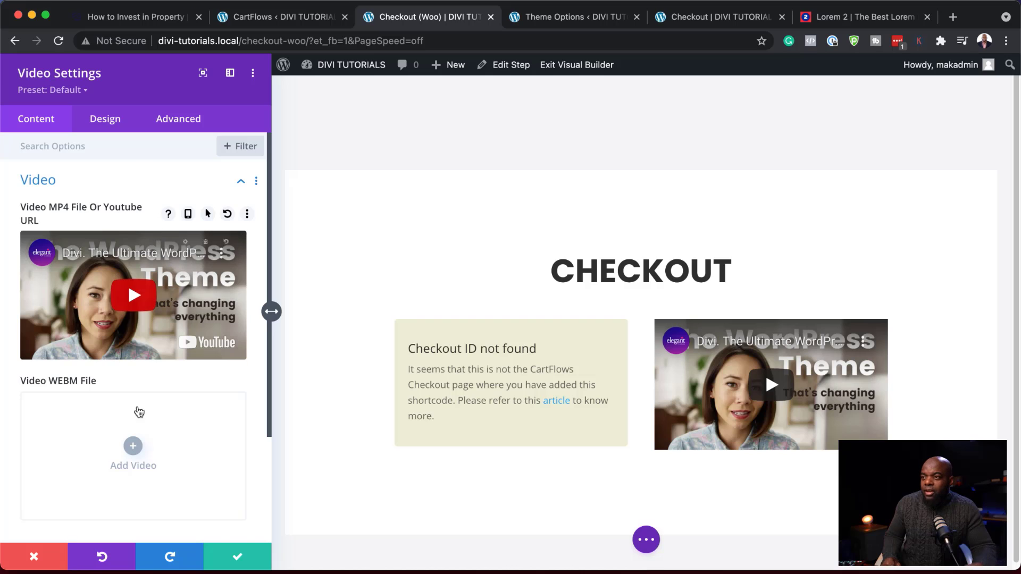
Step: Set the video's overlay image to the family photo affection-baby-baby-girl-beautiful-377058-scaled-1.jpg from the media library
{"action": "scroll", "coordinate": [176, 450], "scroll_direction": "down", "scroll_amount": 3}
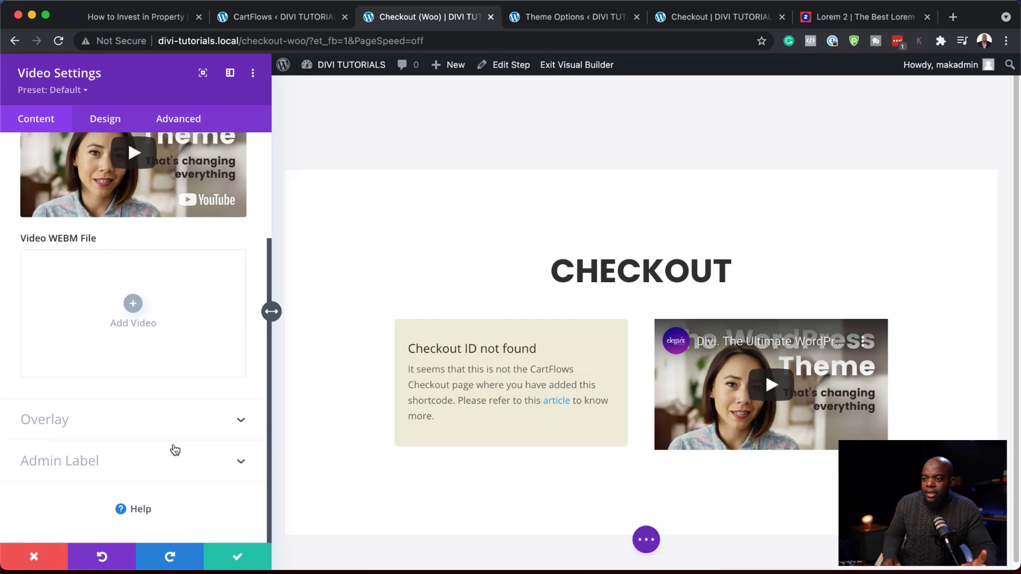
{"action": "left_click", "coordinate": [152, 423]}
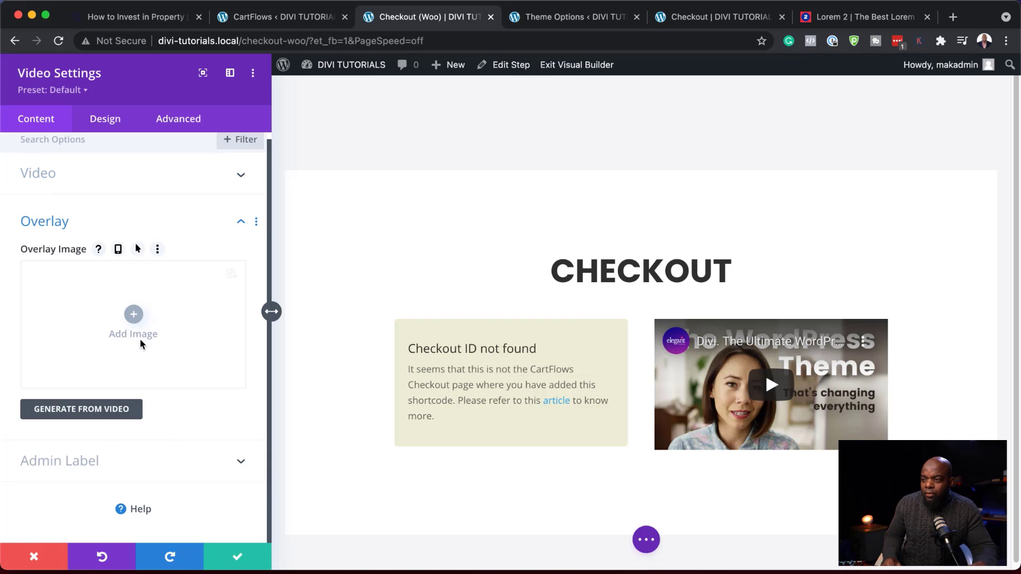
{"action": "left_click", "coordinate": [140, 319]}
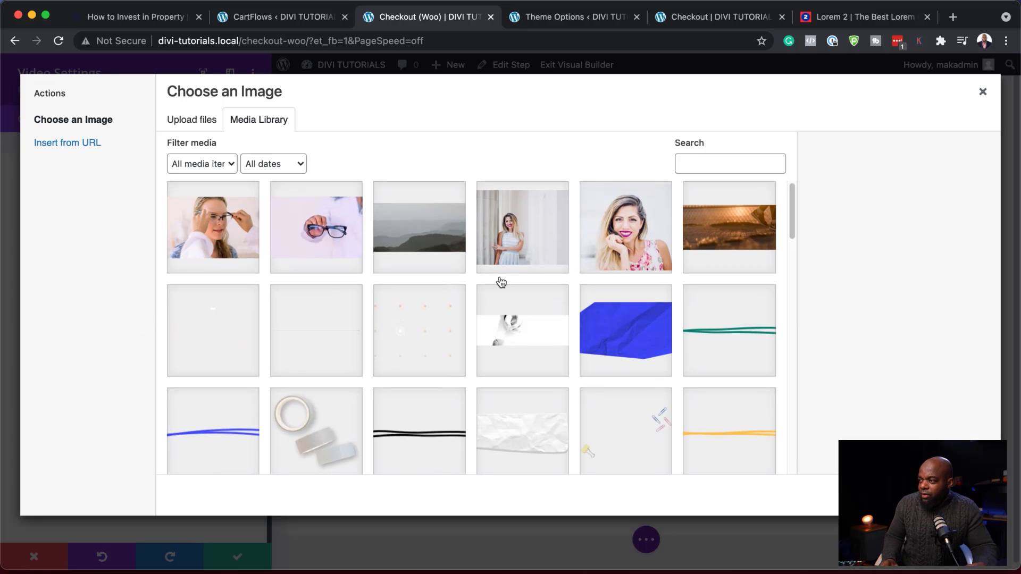
{"action": "scroll", "coordinate": [501, 282], "scroll_direction": "down", "scroll_amount": 3}
{"action": "scroll", "coordinate": [501, 282], "scroll_direction": "down", "scroll_amount": 5}
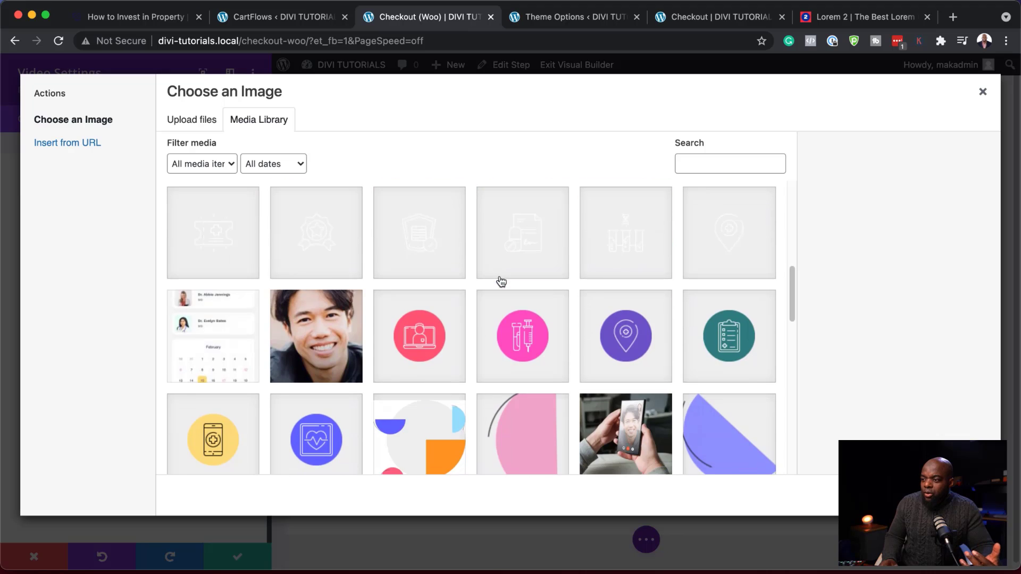
{"action": "scroll", "coordinate": [501, 282], "scroll_direction": "down", "scroll_amount": 5}
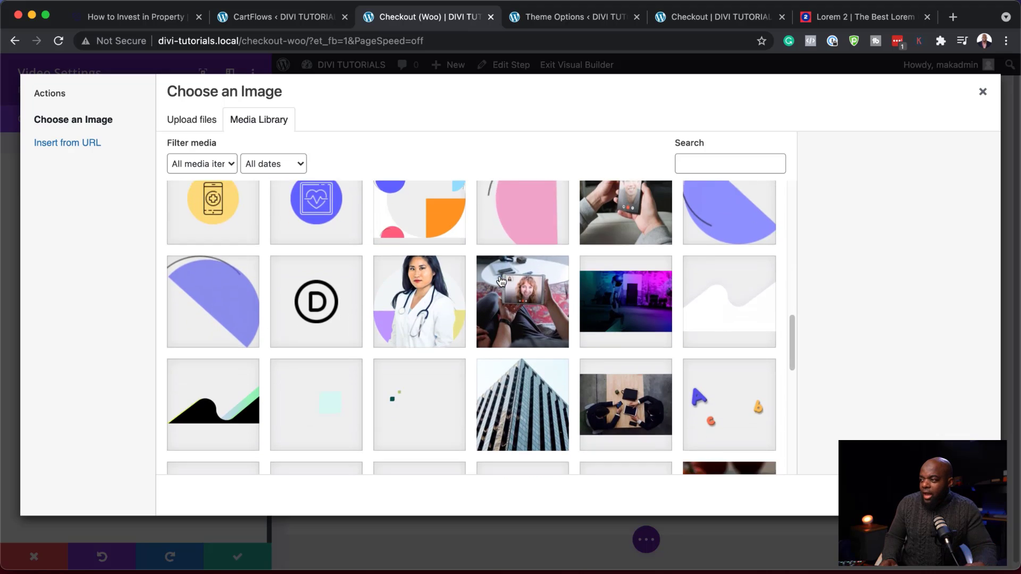
{"action": "scroll", "coordinate": [502, 281], "scroll_direction": "down", "scroll_amount": 10}
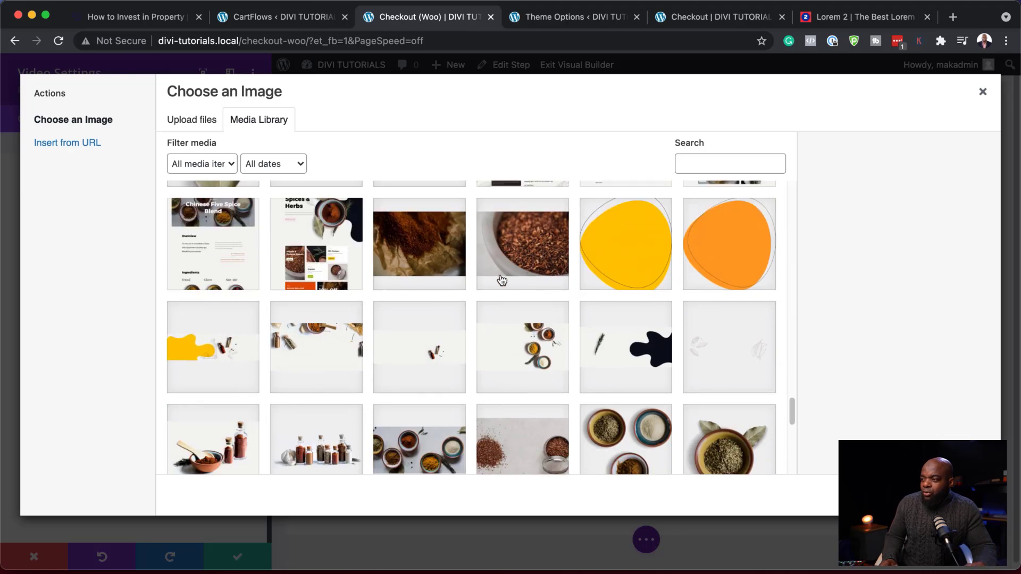
{"action": "scroll", "coordinate": [501, 281], "scroll_direction": "down", "scroll_amount": 6}
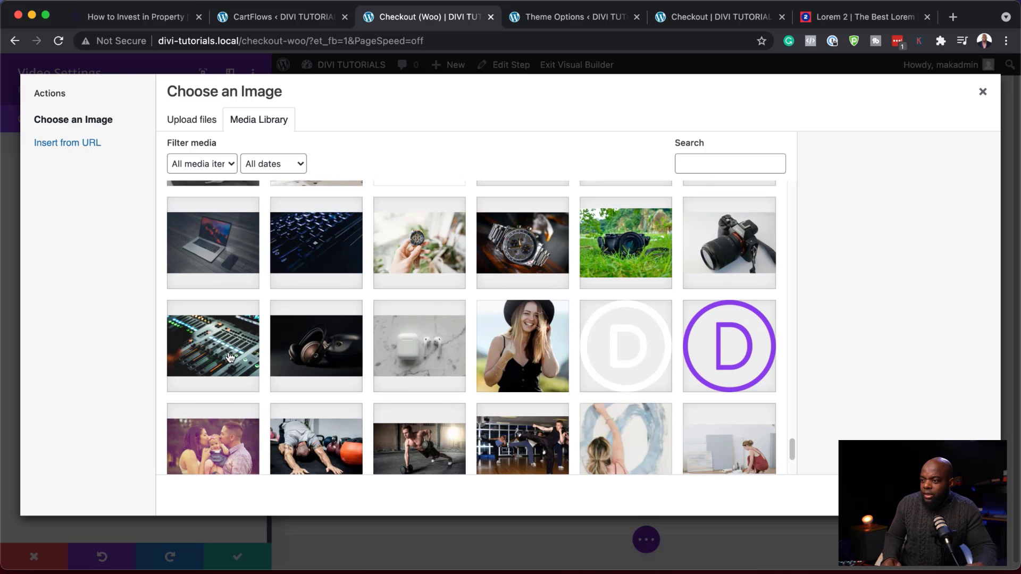
{"action": "left_click", "coordinate": [234, 455]}
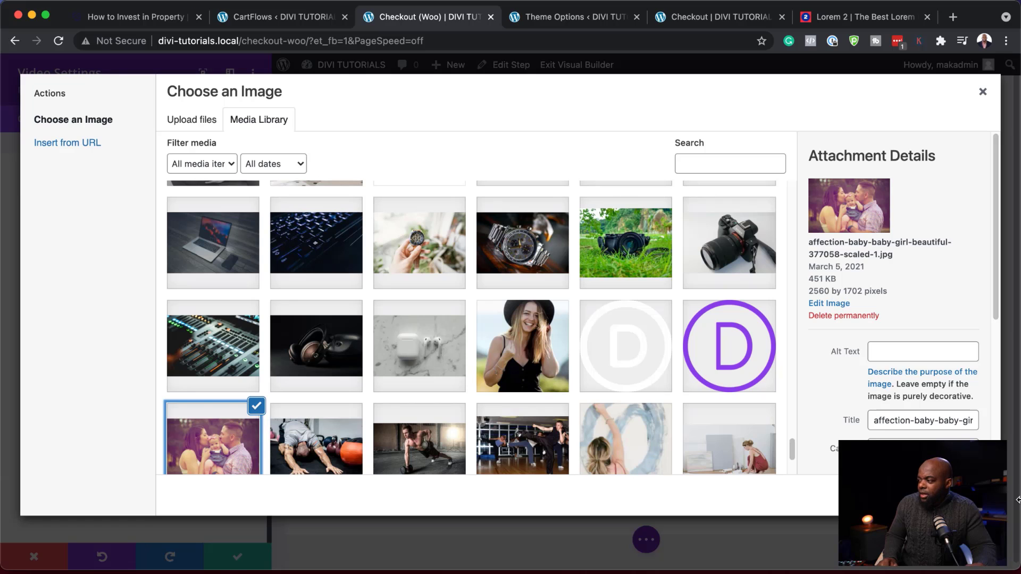
{"action": "left_click", "coordinate": [959, 495]}
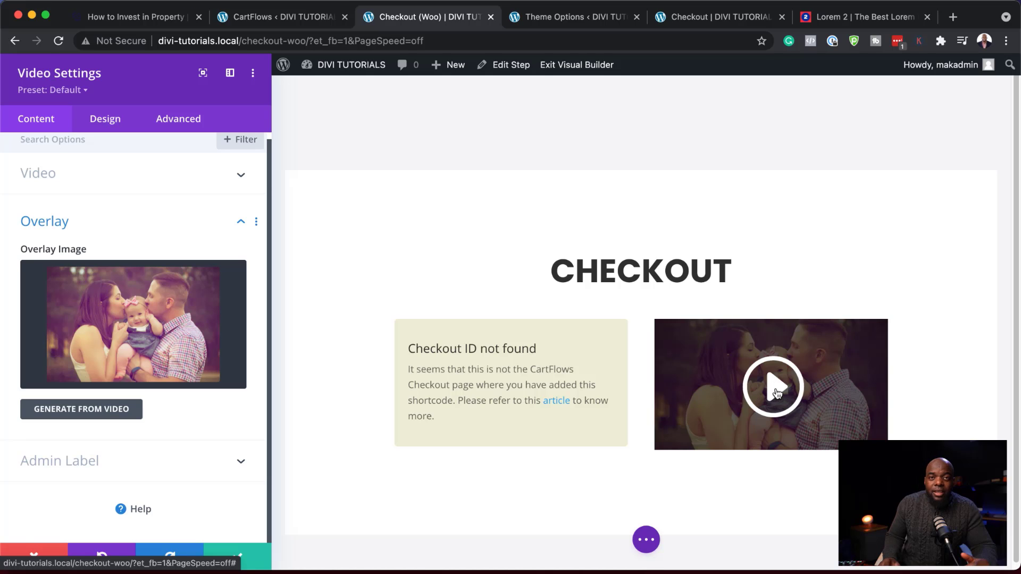
Step: Style the video's play icon in white with a custom size of 43px and save the module settings
{"action": "left_click", "coordinate": [114, 120]}
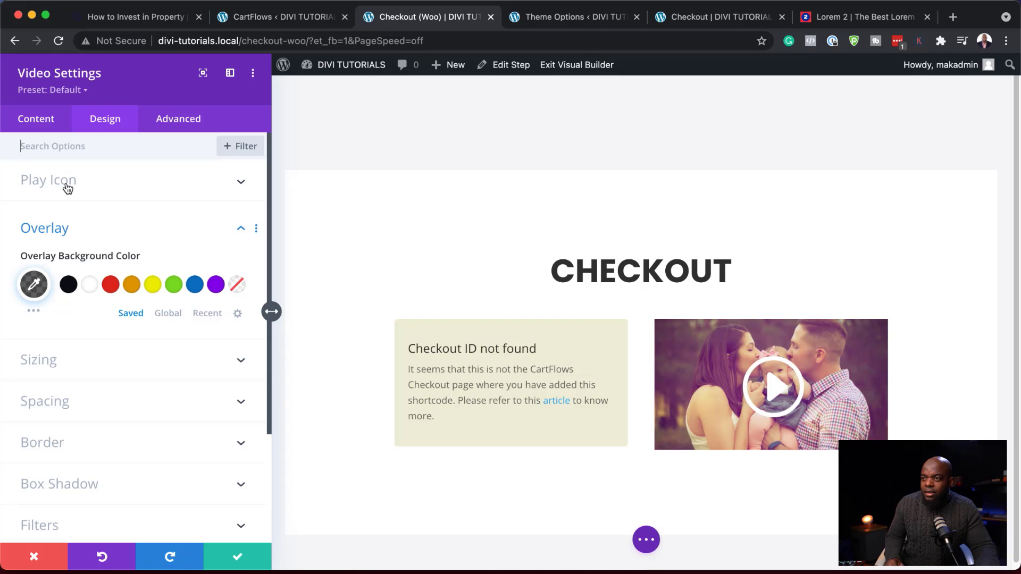
{"action": "left_click", "coordinate": [68, 187]}
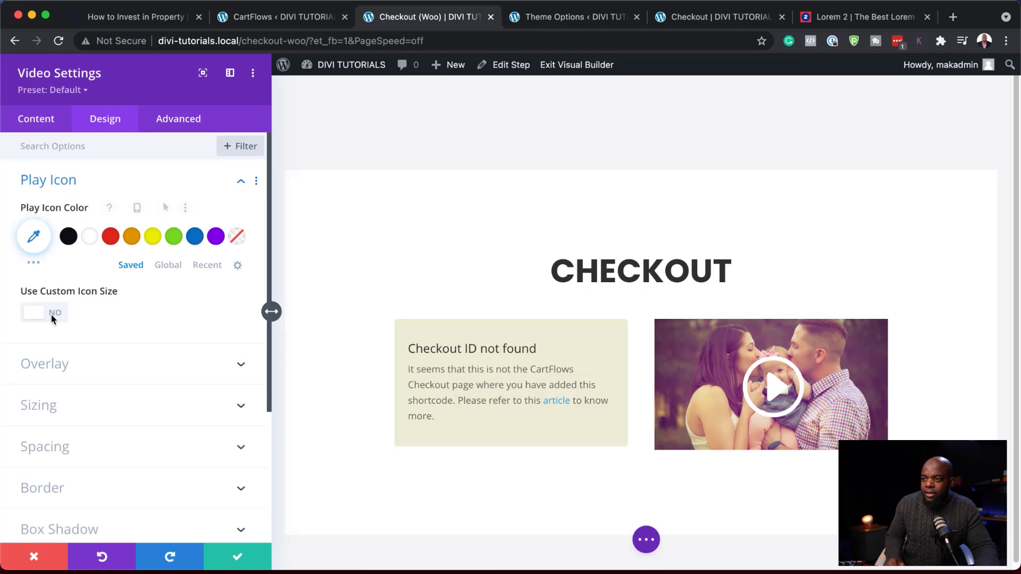
{"action": "left_click", "coordinate": [57, 318]}
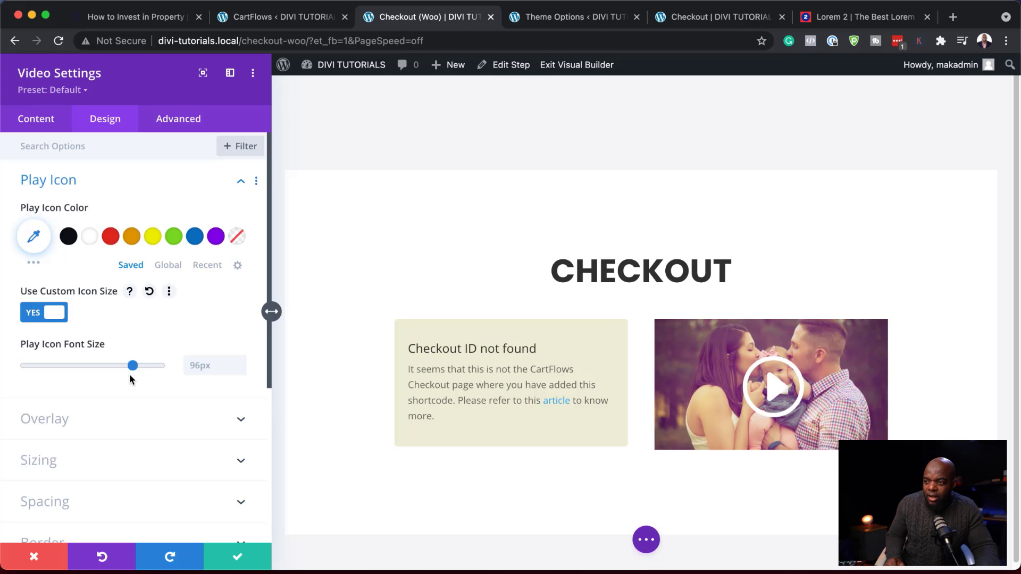
{"action": "left_click_drag", "start_coordinate": [132, 366], "coordinate": [75, 372]}
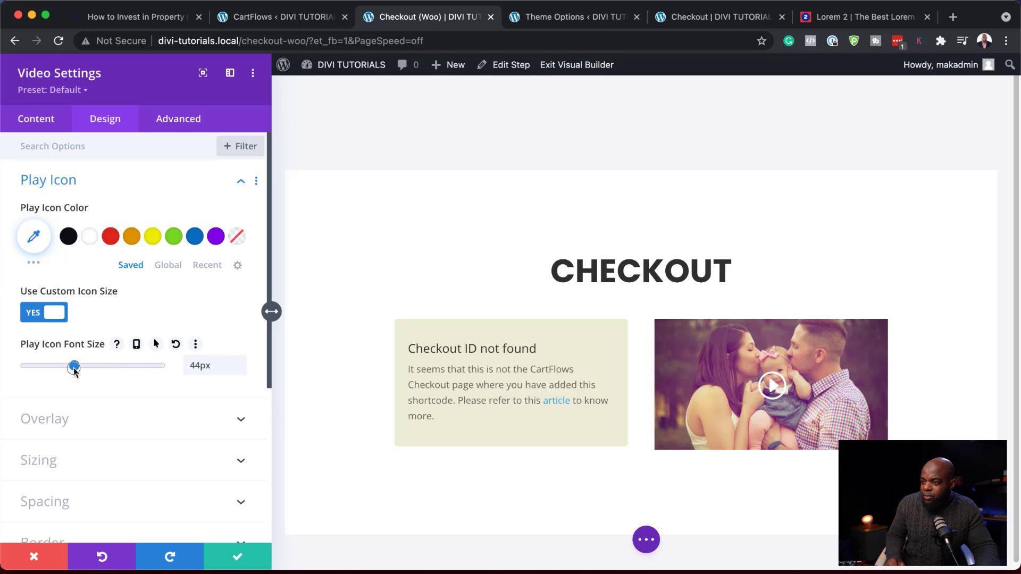
{"action": "left_click", "coordinate": [68, 239]}
{"action": "left_click", "coordinate": [89, 241]}
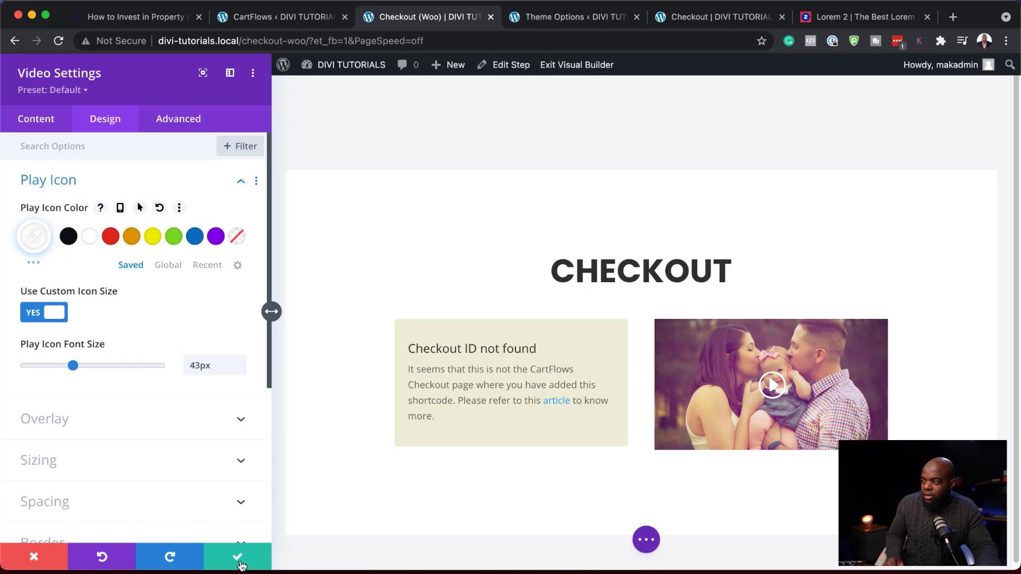
{"action": "left_click", "coordinate": [239, 562]}
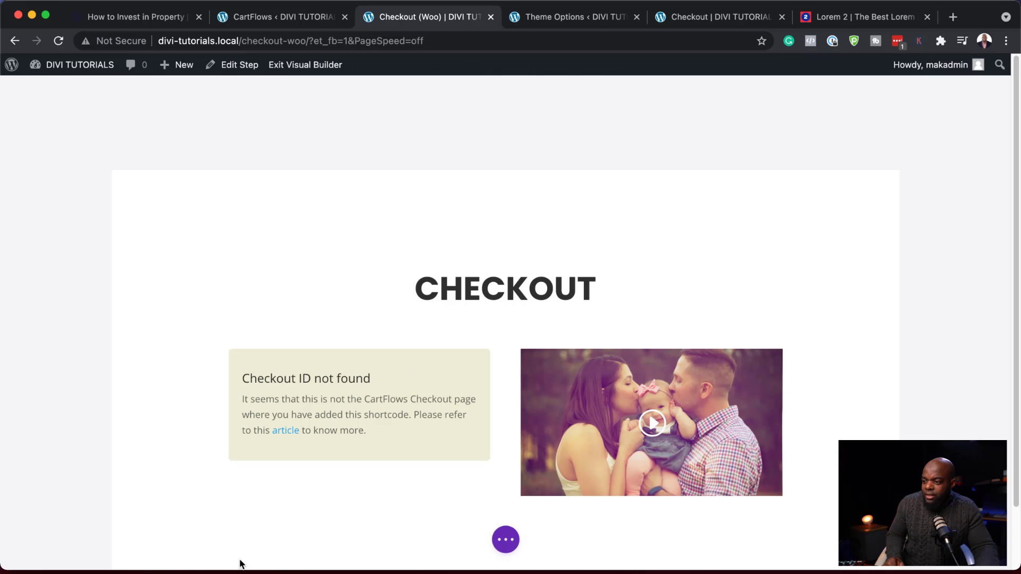
Step: Insert a row of three equal columns below the video row and add a Testimonial module to its first column
{"action": "scroll", "coordinate": [511, 372], "scroll_direction": "down", "scroll_amount": 3}
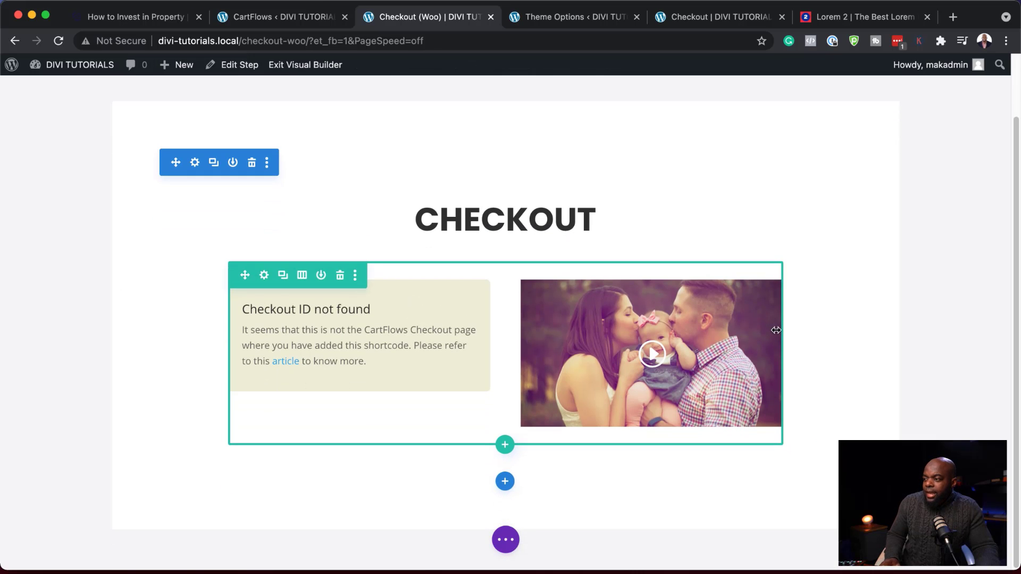
{"action": "left_click", "coordinate": [508, 453]}
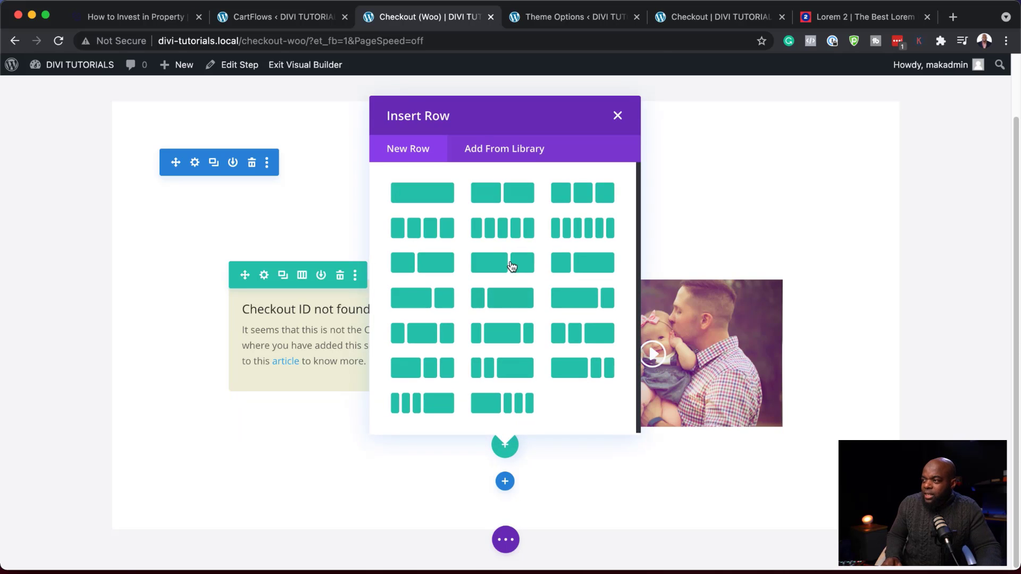
{"action": "left_click", "coordinate": [605, 199]}
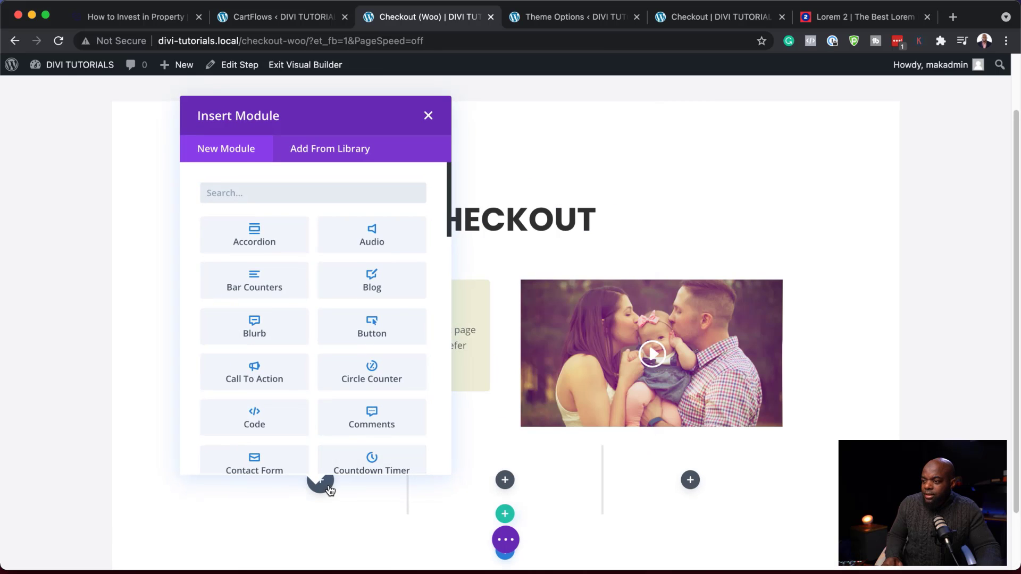
{"action": "type", "text": "test"}
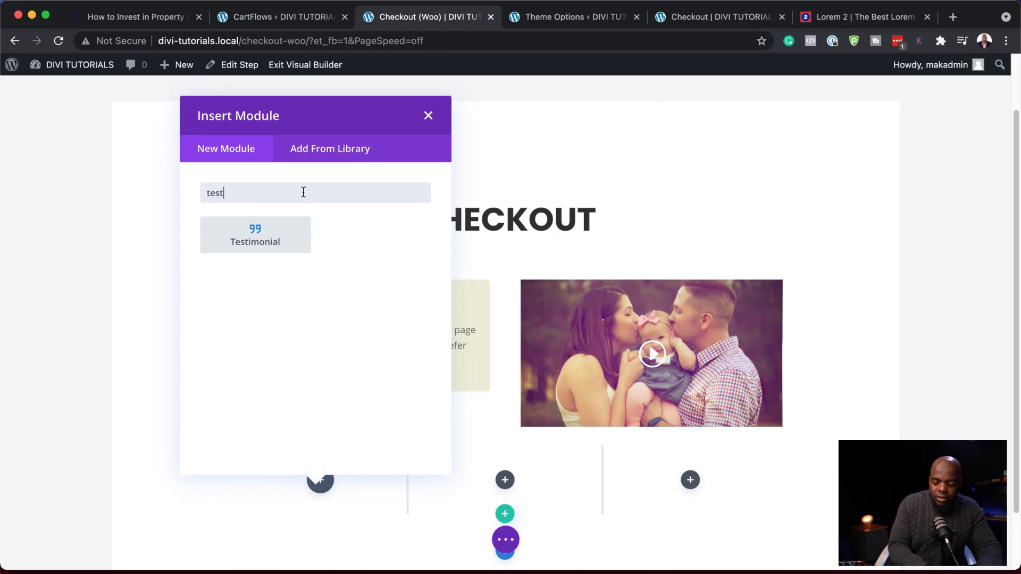
{"action": "left_click", "coordinate": [274, 246]}
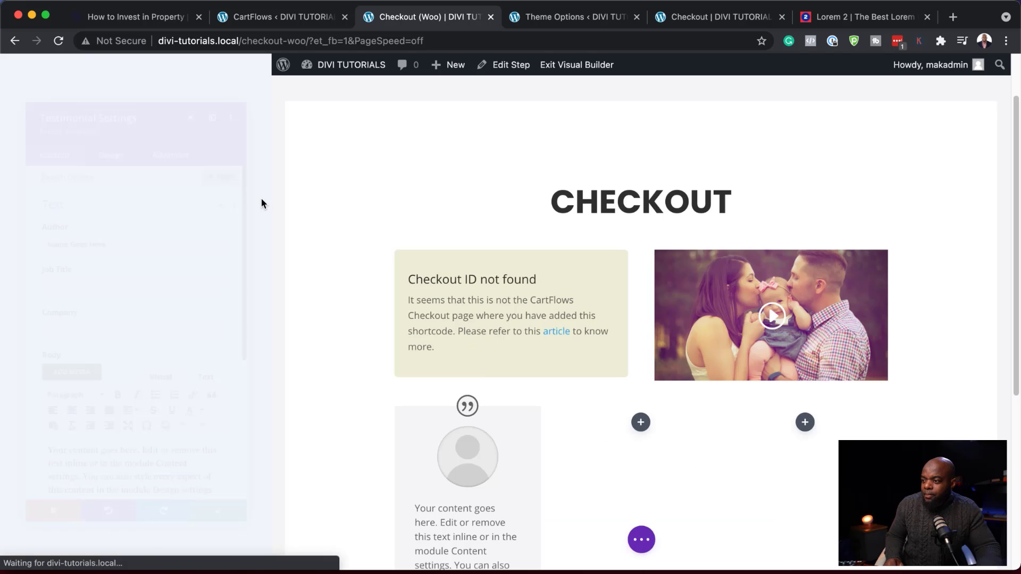
Step: Enter the testimonial author's first name and replace the body with the placeholder passage running from "Donec nec justo" to "pellentesque felis."
{"action": "scroll", "coordinate": [678, 465], "scroll_direction": "down", "scroll_amount": 5}
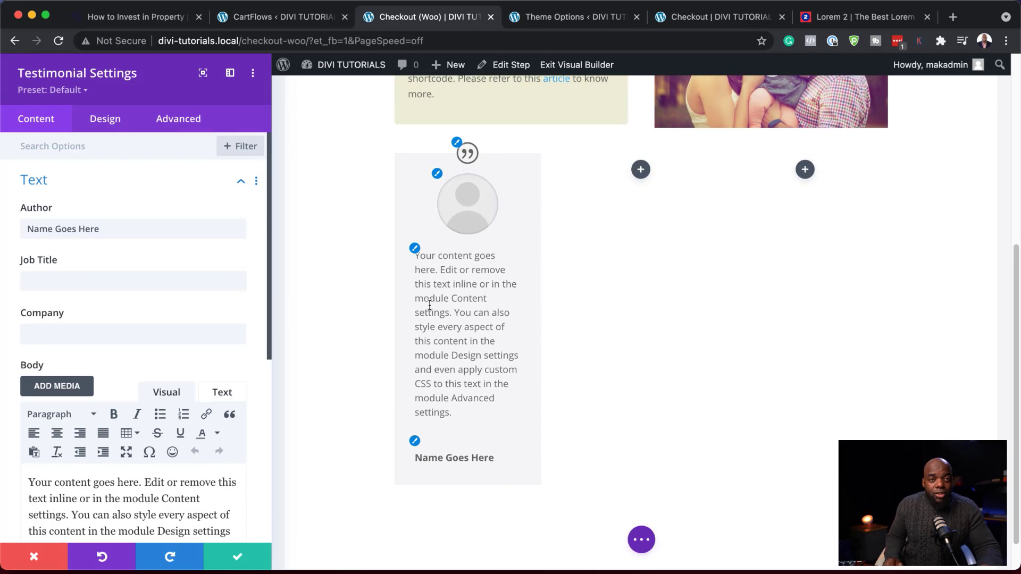
{"action": "triple_click", "coordinate": [120, 229]}
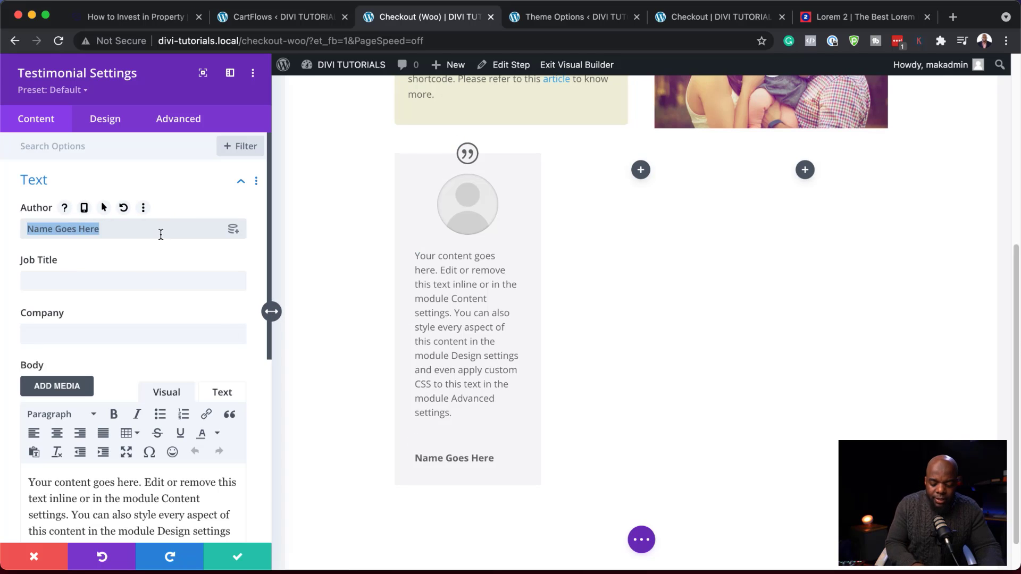
{"action": "type", "text": "Mak"}
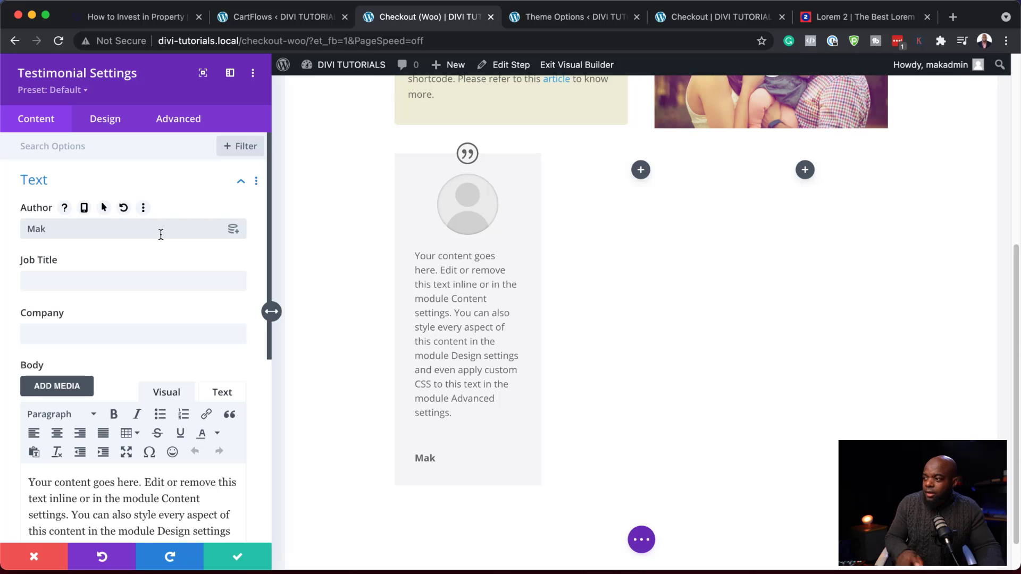
{"action": "scroll", "coordinate": [126, 455], "scroll_direction": "down", "scroll_amount": 3}
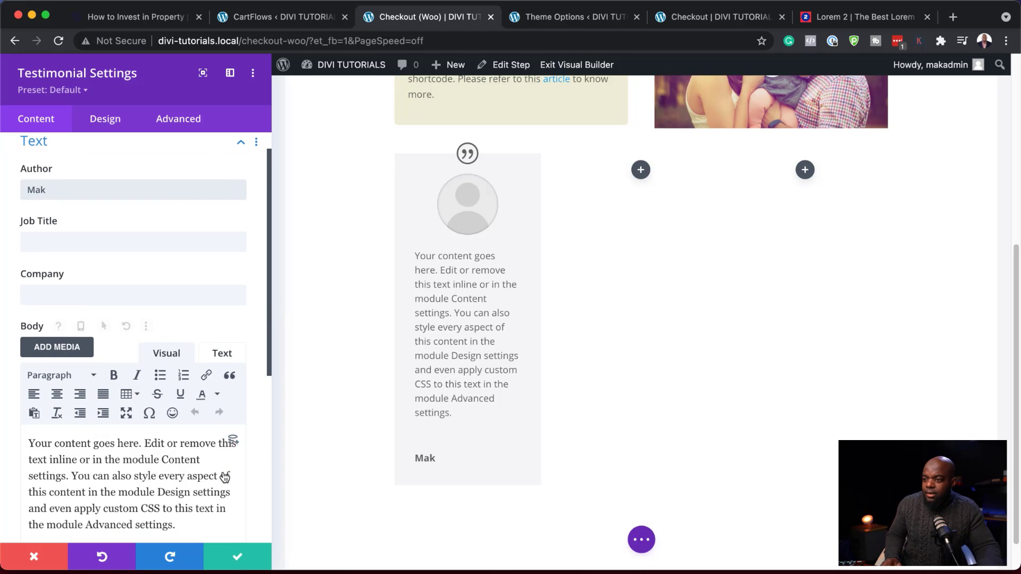
{"action": "left_click_drag", "start_coordinate": [178, 490], "coordinate": [8, 409]}
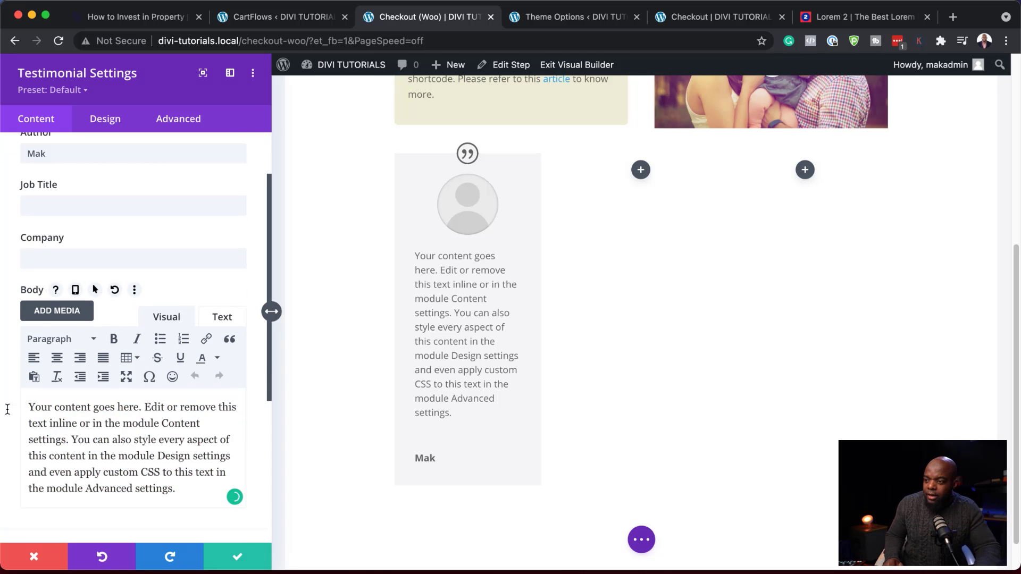
{"action": "type", "text": "Donec nec justo eget felis facilisis fermentum. Aliquam porttitor mauris sit amet orci. Aenean dignissim pellentesque felis."}
Step: Hide the testimonial's quote icon and replace its placeholder image with the media library portrait of the man in a tan blazer
{"action": "scroll", "coordinate": [135, 457], "scroll_direction": "down", "scroll_amount": 5}
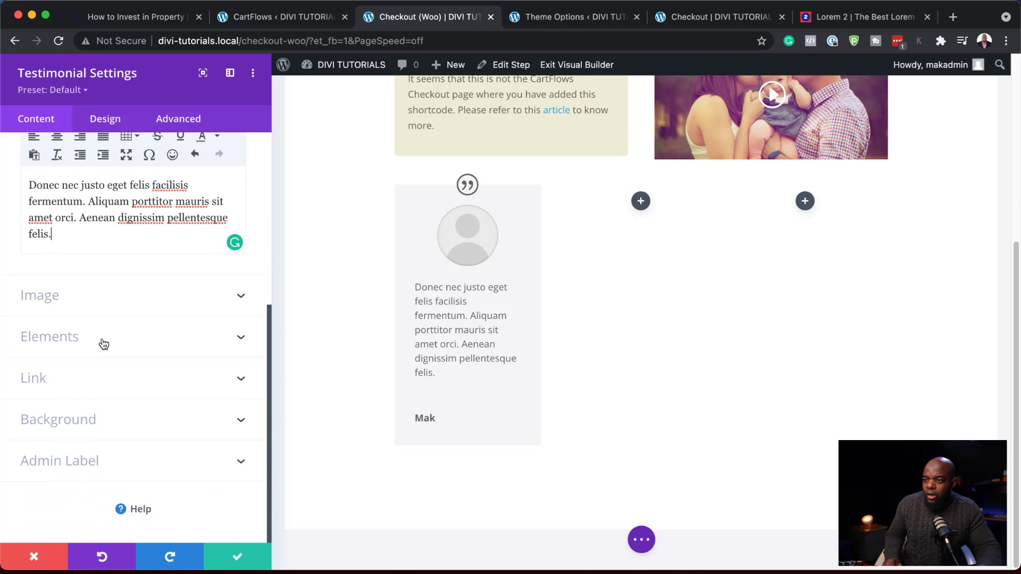
{"action": "left_click", "coordinate": [101, 338]}
{"action": "left_click", "coordinate": [37, 321]}
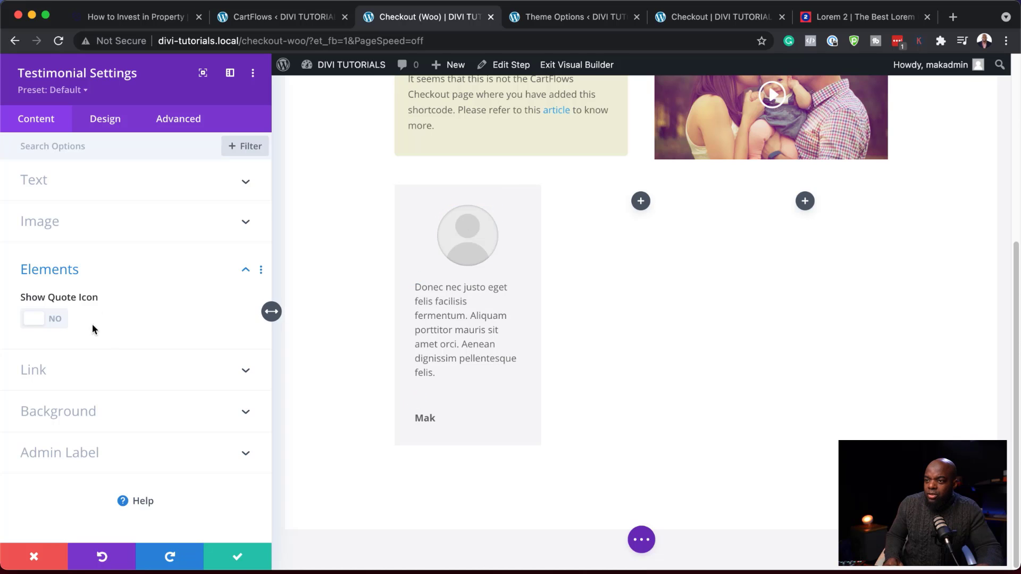
{"action": "left_click", "coordinate": [160, 223]}
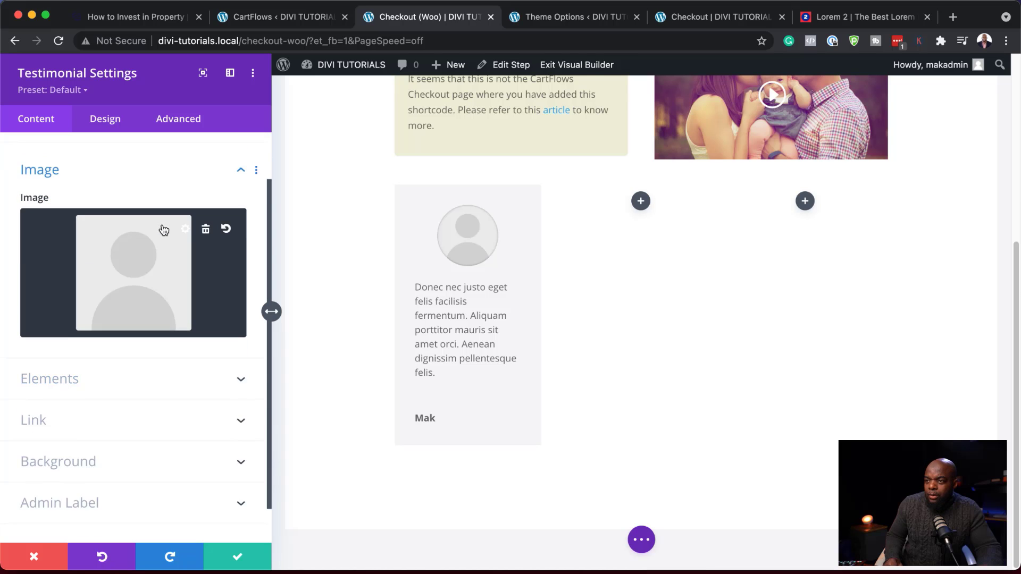
{"action": "left_click", "coordinate": [128, 269]}
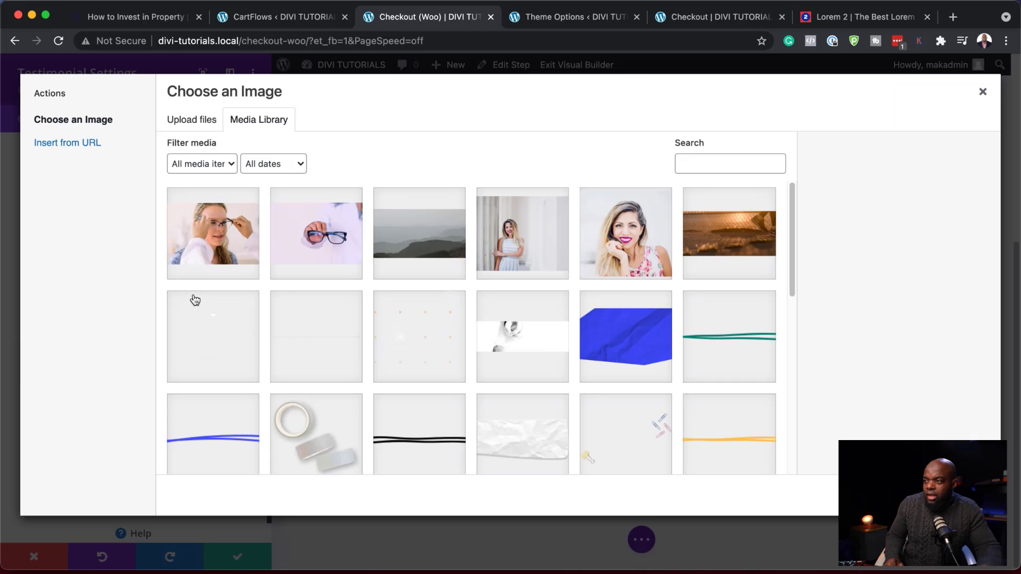
{"action": "scroll", "coordinate": [393, 357], "scroll_direction": "down", "scroll_amount": 10}
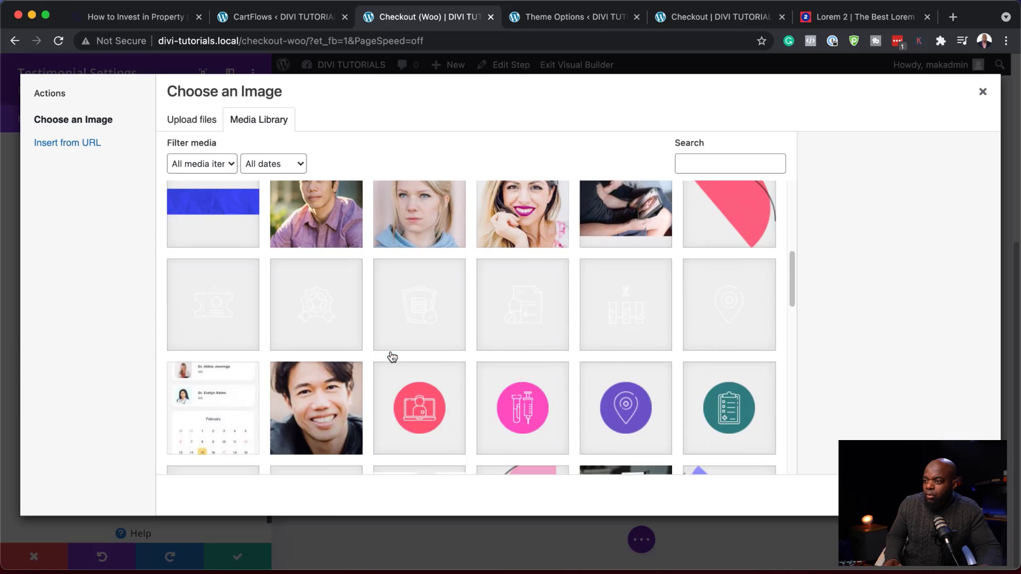
{"action": "scroll", "coordinate": [393, 357], "scroll_direction": "down", "scroll_amount": 10}
{"action": "left_click", "coordinate": [217, 251]}
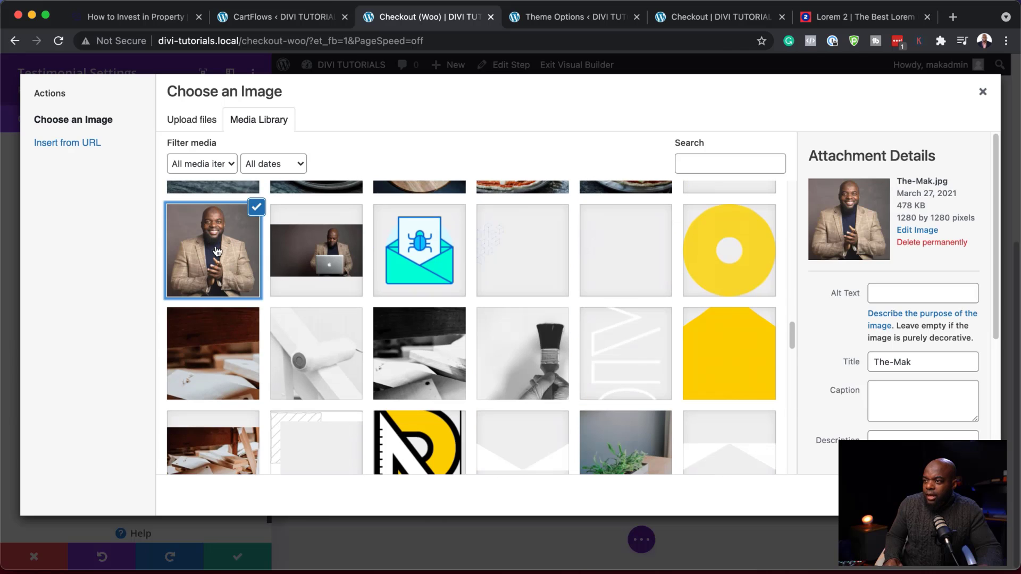
{"action": "left_click", "coordinate": [948, 496]}
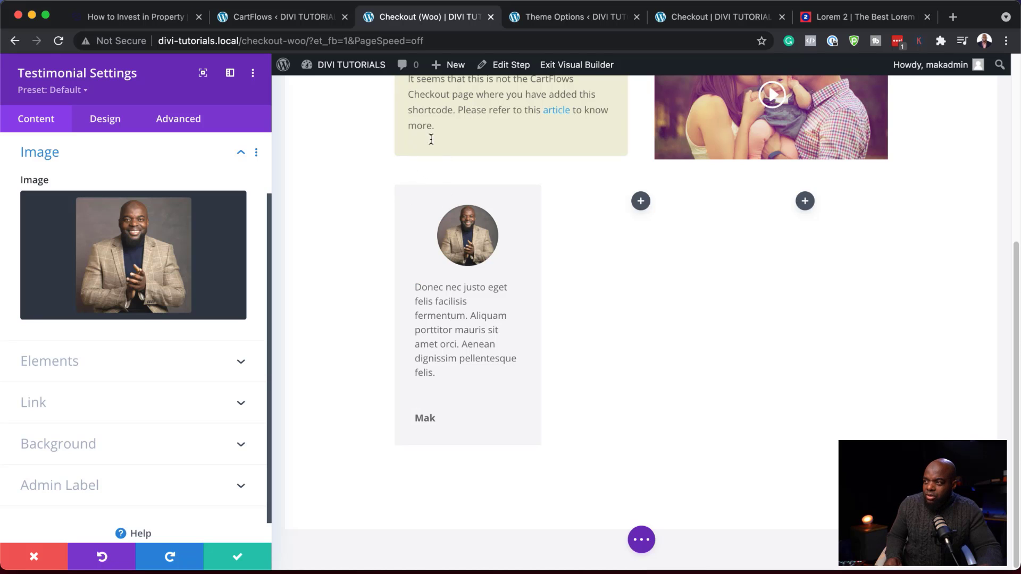
Step: Round all four corners of the testimonial module to 5px and save its settings
{"action": "left_click", "coordinate": [109, 126]}
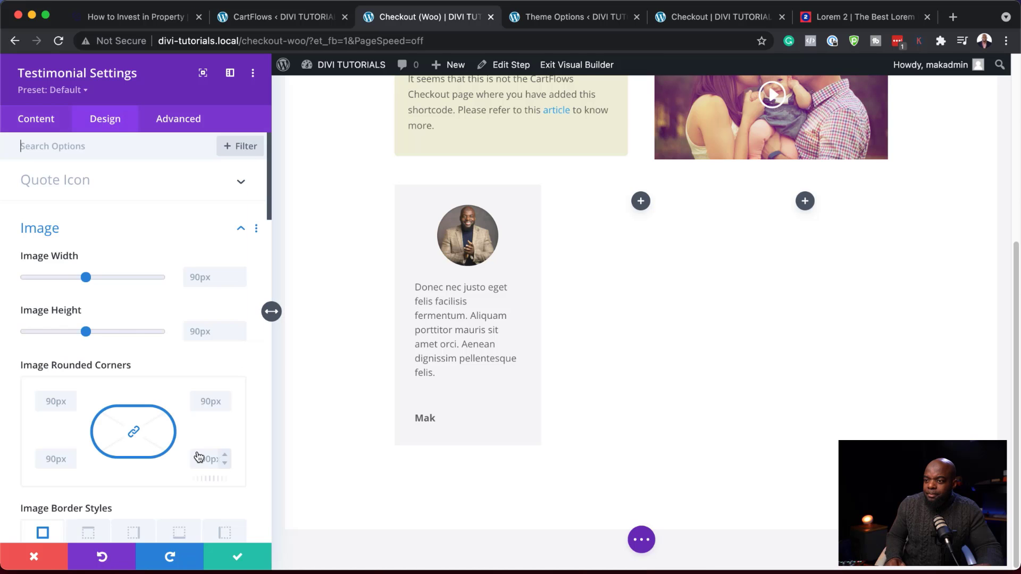
{"action": "scroll", "coordinate": [198, 458], "scroll_direction": "down", "scroll_amount": 8}
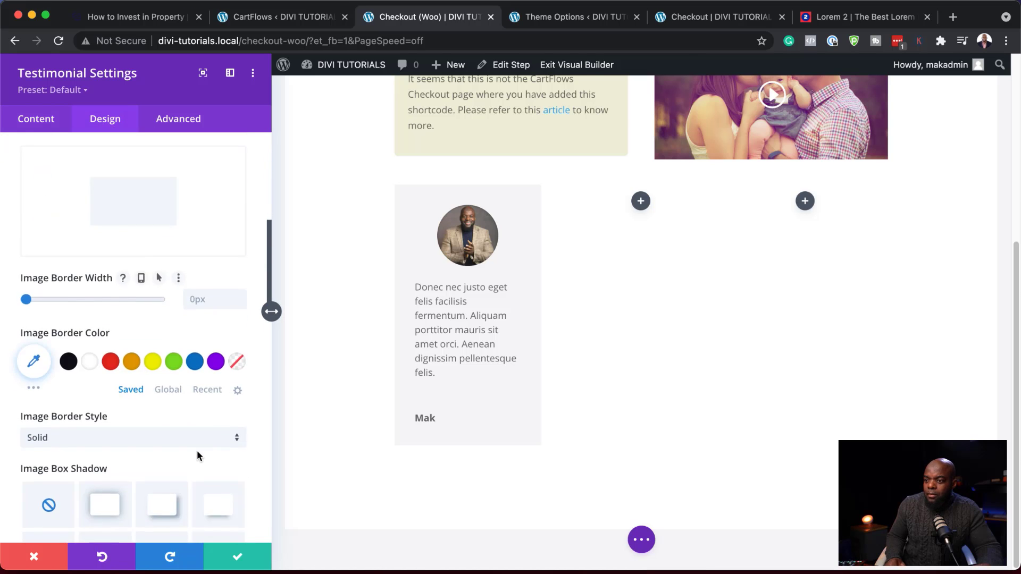
{"action": "scroll", "coordinate": [197, 456], "scroll_direction": "down", "scroll_amount": 10}
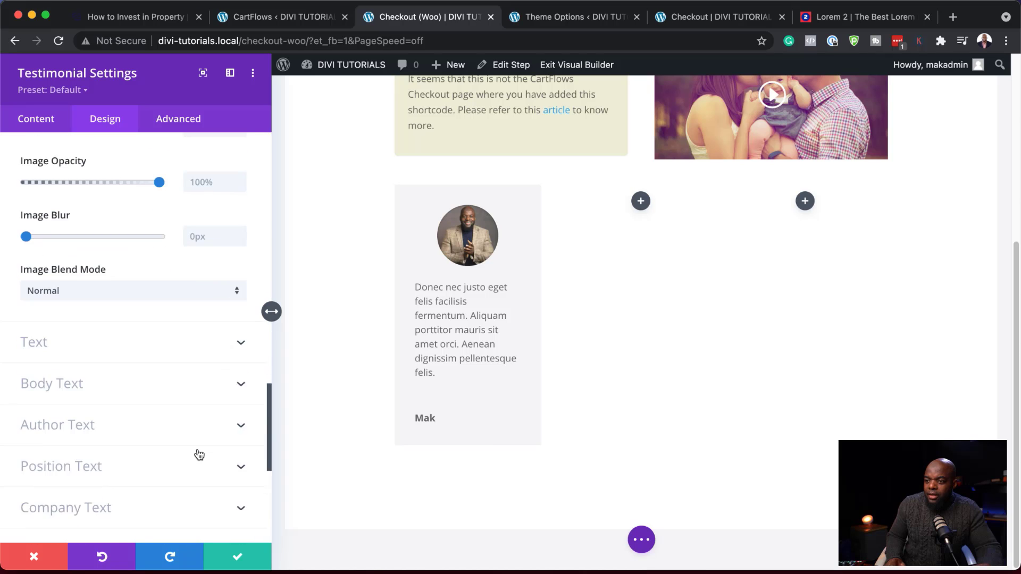
{"action": "scroll", "coordinate": [198, 452], "scroll_direction": "down", "scroll_amount": 5}
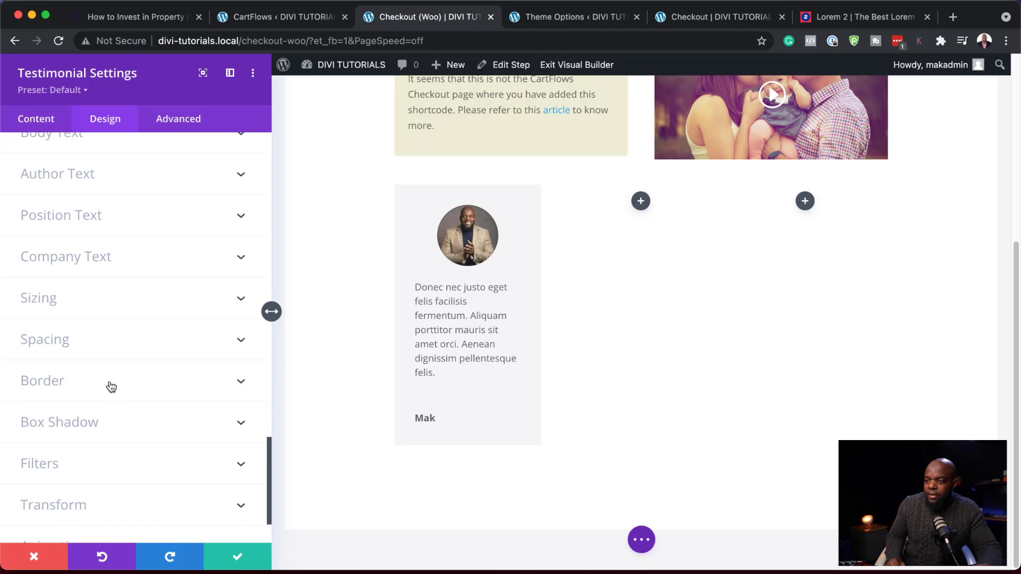
{"action": "left_click", "coordinate": [110, 384]}
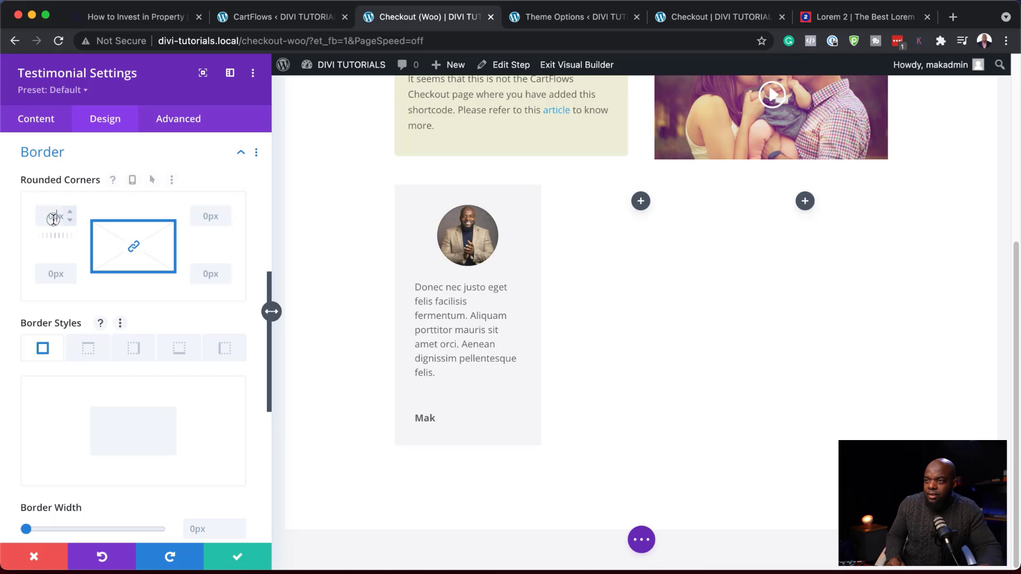
{"action": "left_click", "coordinate": [54, 219]}
{"action": "type", "text": "5"}
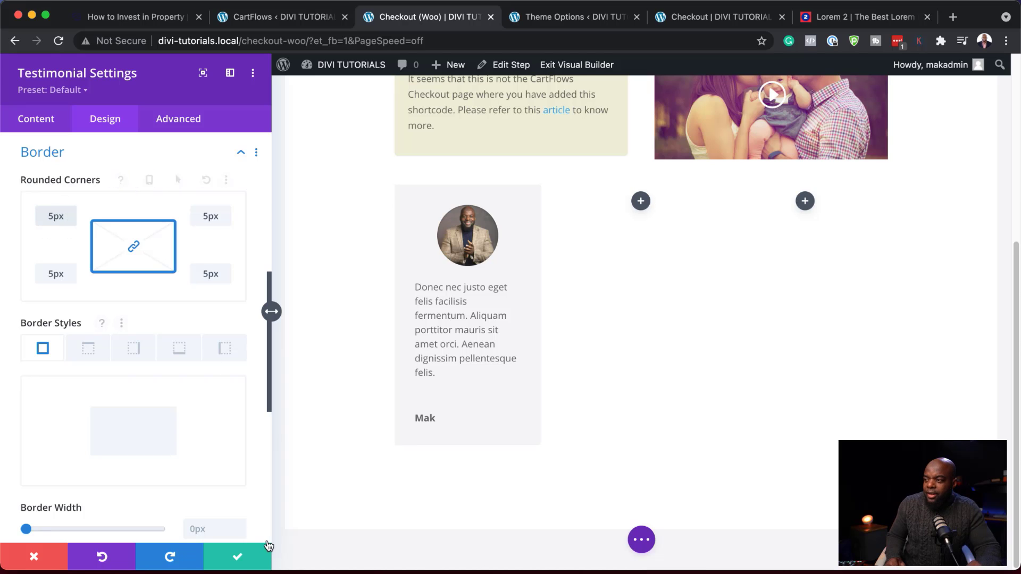
{"action": "left_click", "coordinate": [238, 558]}
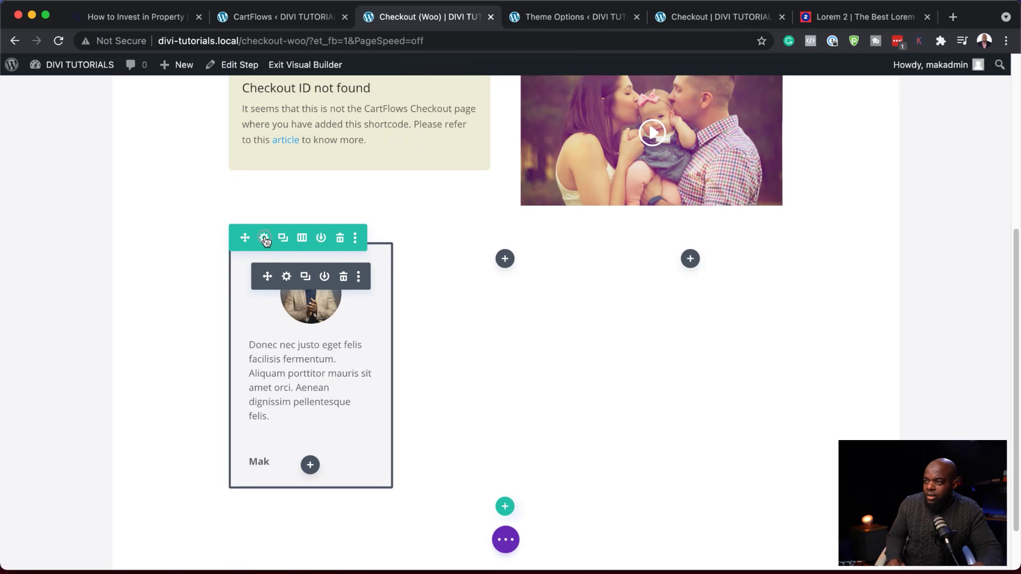
Step: Give the three-column testimonial row a very dark maroon background colour, #281212
{"action": "left_click", "coordinate": [264, 239]}
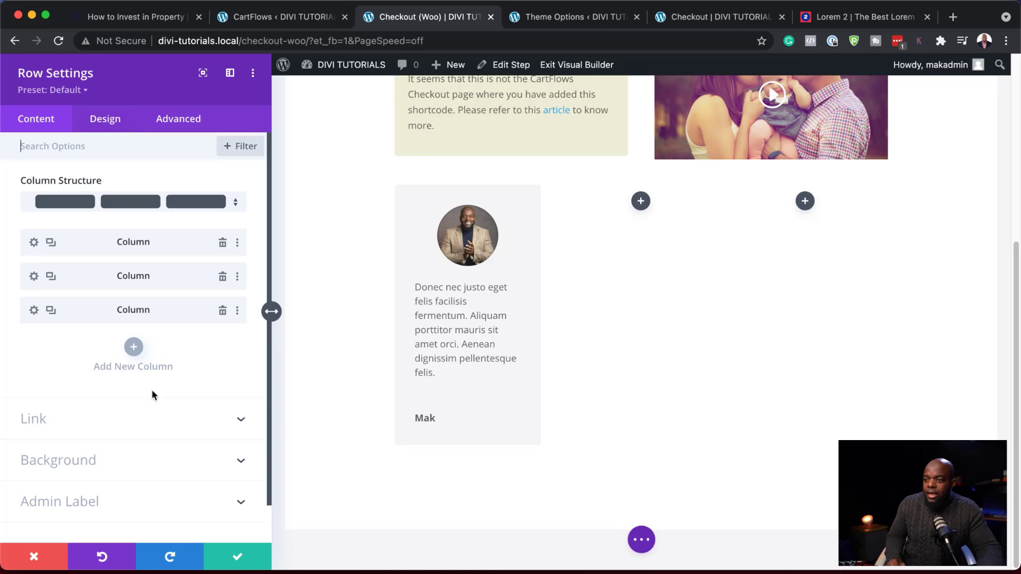
{"action": "left_click", "coordinate": [112, 450]}
{"action": "scroll", "coordinate": [101, 452], "scroll_direction": "down", "scroll_amount": 5}
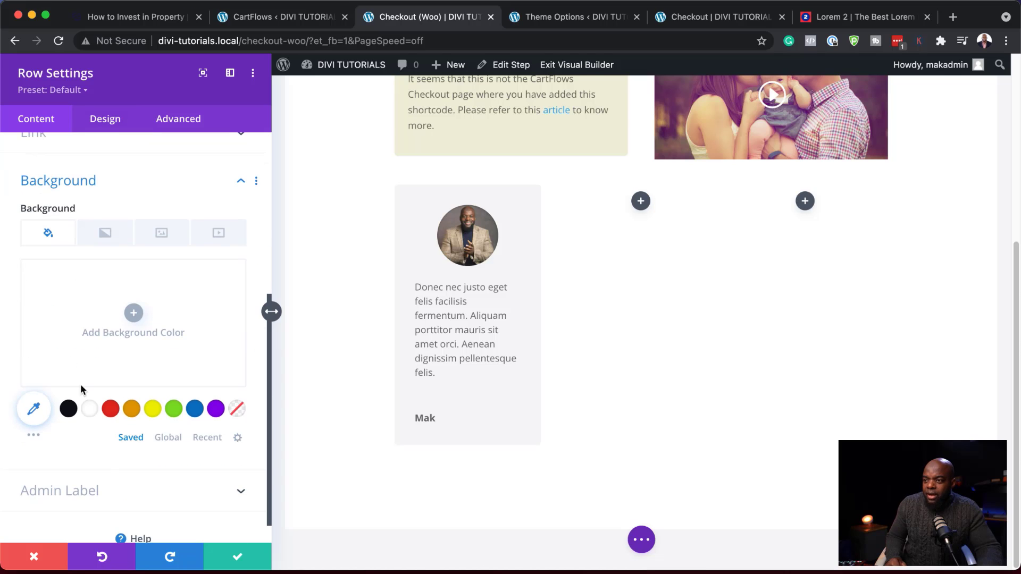
{"action": "left_click", "coordinate": [70, 412]}
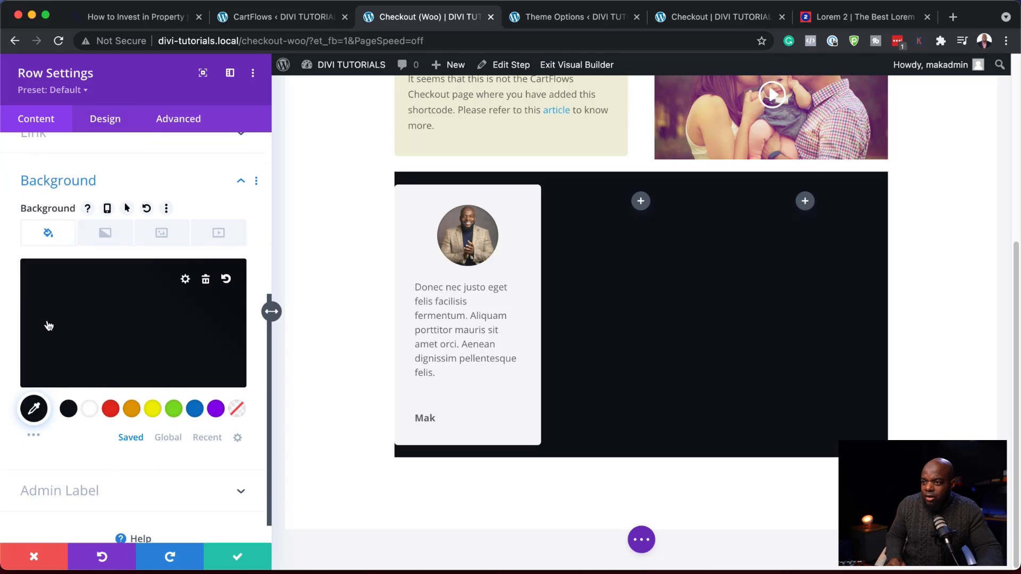
{"action": "left_click_drag", "start_coordinate": [25, 381], "coordinate": [13, 370]}
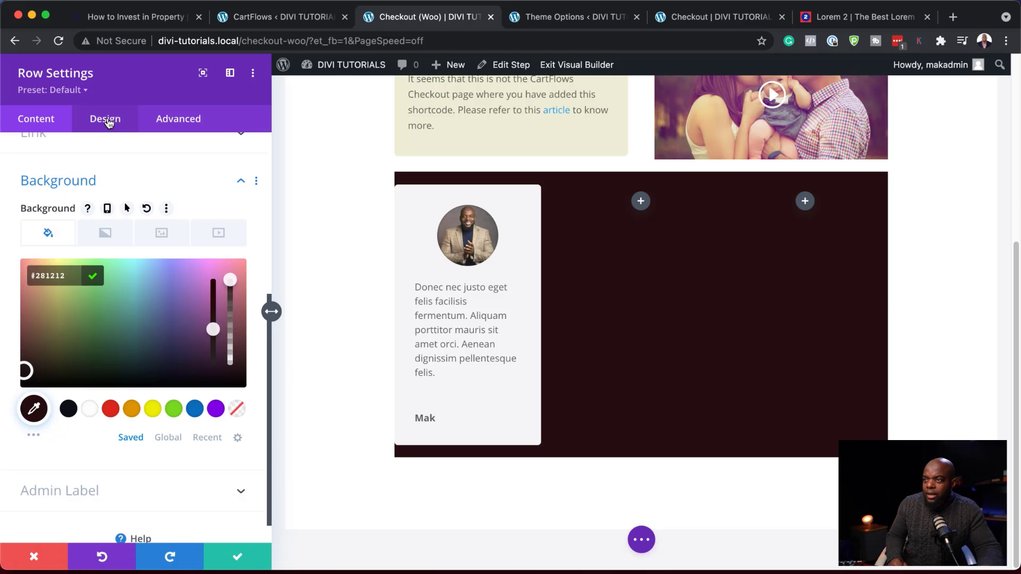
Step: Set both the width and the maximum width of the testimonial row to 100%
{"action": "left_click", "coordinate": [109, 123]}
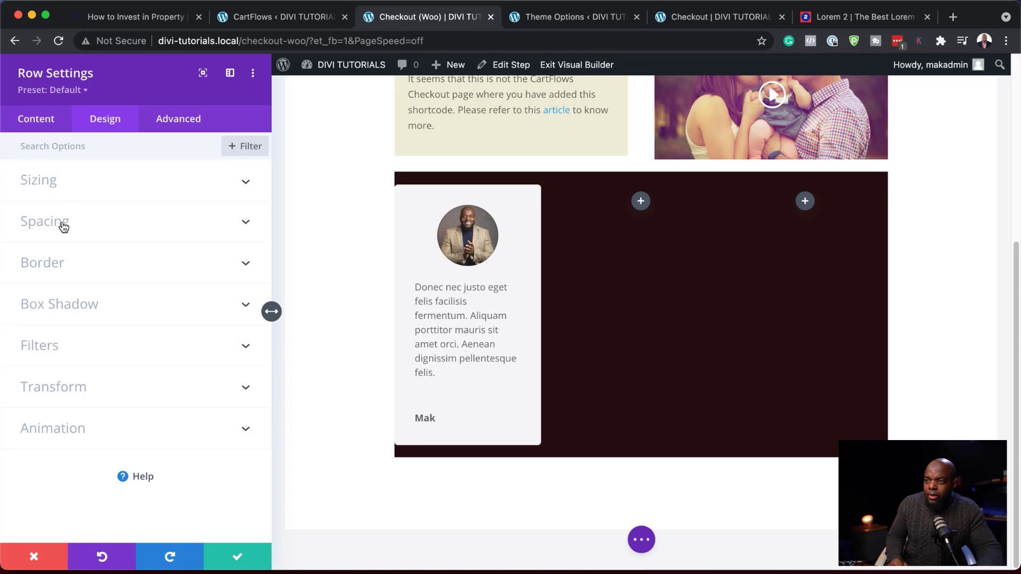
{"action": "left_click", "coordinate": [64, 189]}
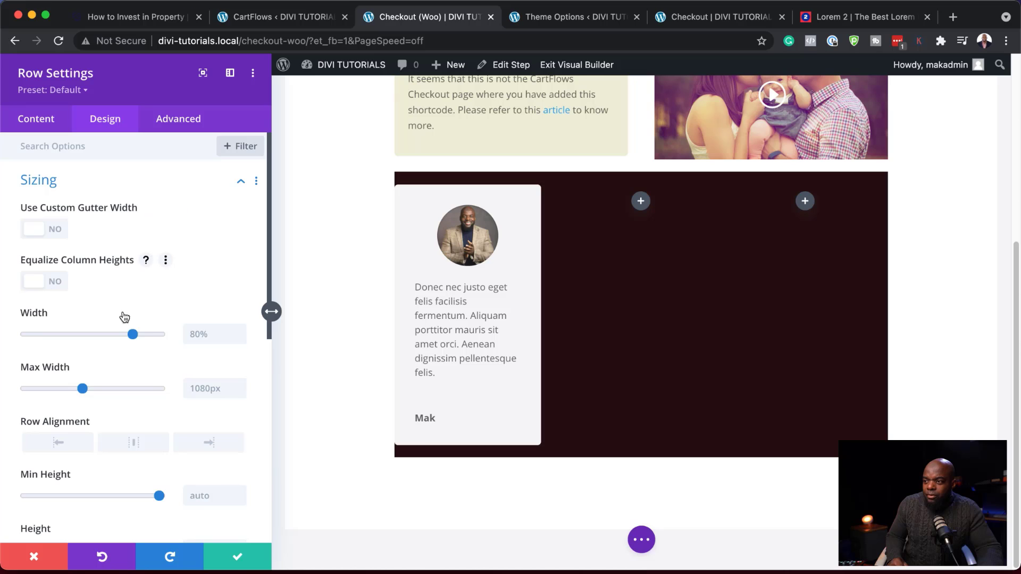
{"action": "left_click_drag", "start_coordinate": [133, 334], "coordinate": [182, 342]}
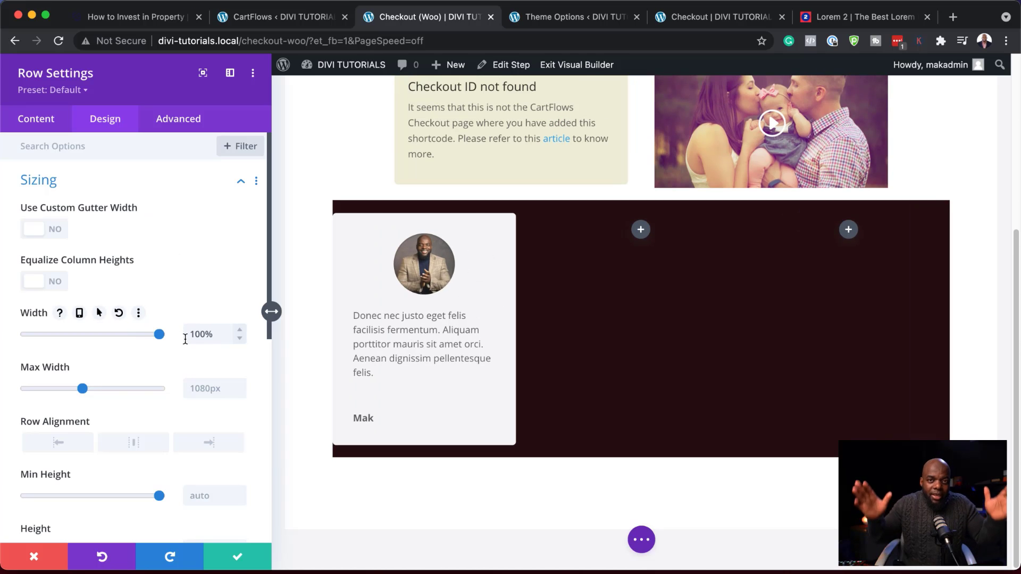
{"action": "left_click", "coordinate": [208, 387]}
{"action": "type", "text": "1"}
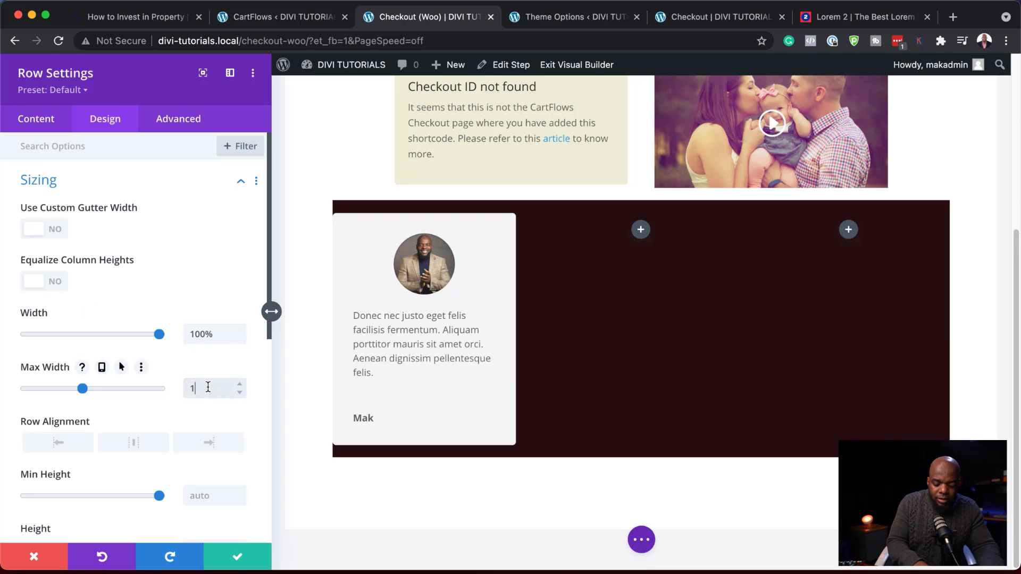
{"action": "type", "text": "00%"}
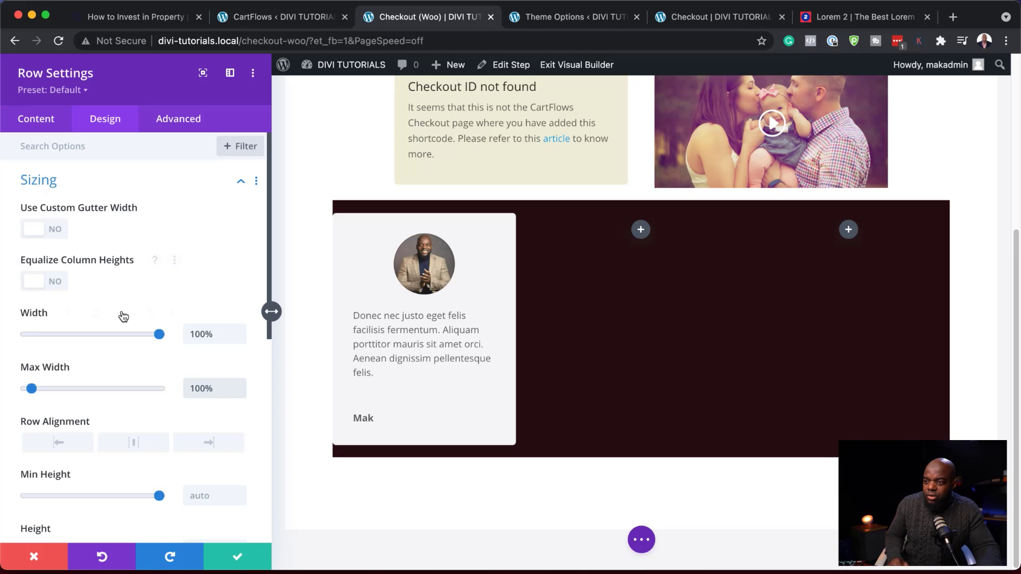
Step: Apply 2vw of padding to all four sides of the testimonial row and save the row settings
{"action": "mouse_move", "coordinate": [120, 315]}
{"action": "scroll", "coordinate": [122, 371], "scroll_direction": "down", "scroll_amount": 6}
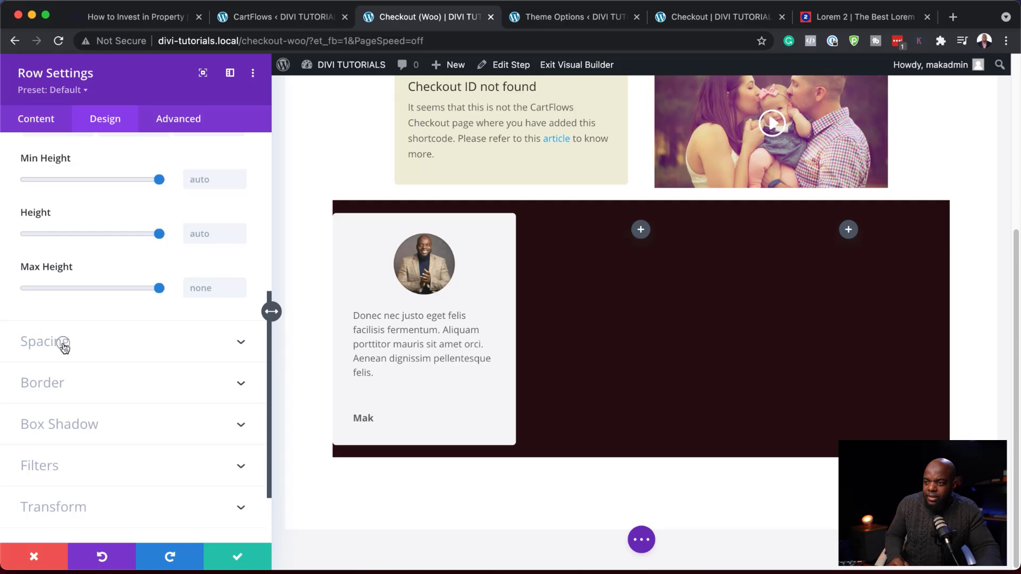
{"action": "left_click", "coordinate": [63, 347]}
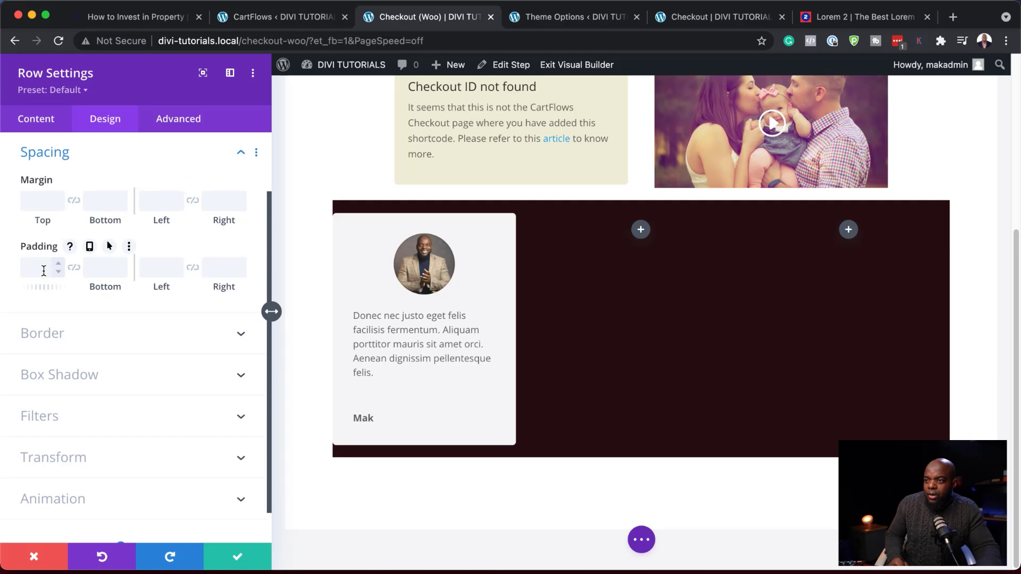
{"action": "left_click", "coordinate": [150, 267]}
{"action": "type", "text": "2vw"}
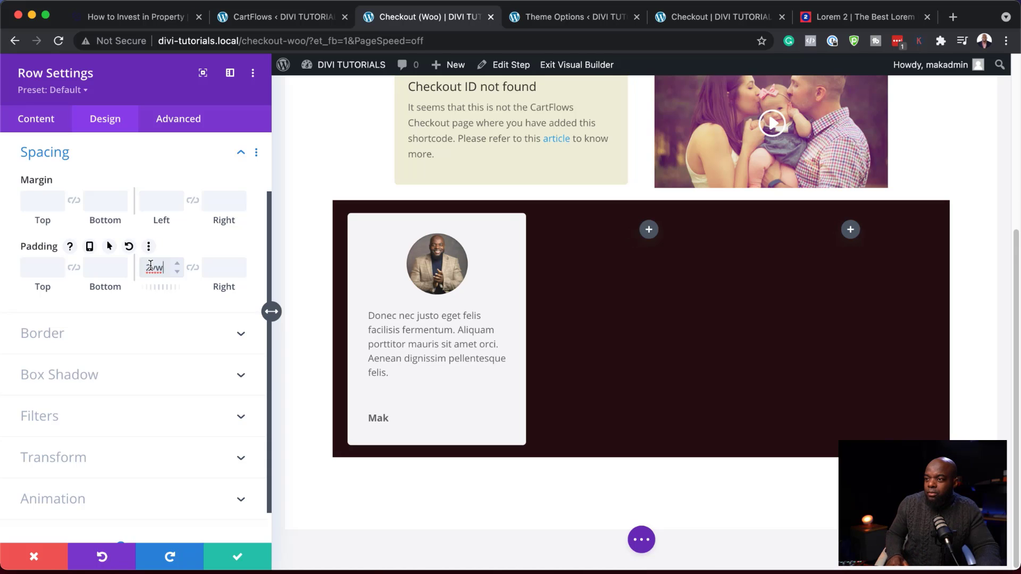
{"action": "left_click", "coordinate": [192, 268]}
{"action": "left_click", "coordinate": [42, 264]}
{"action": "type", "text": "2"}
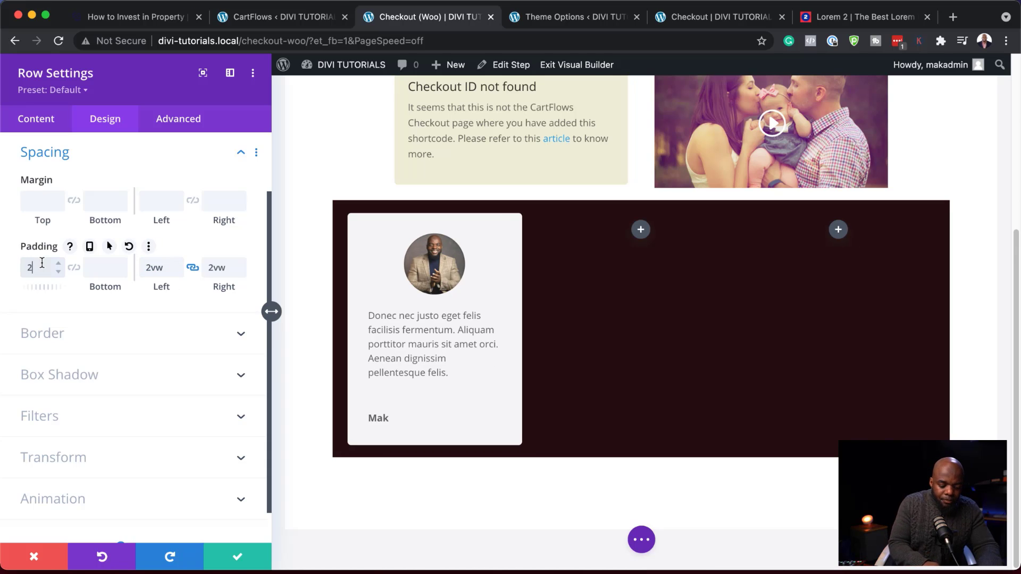
{"action": "type", "text": "vw"}
{"action": "left_click", "coordinate": [74, 267]}
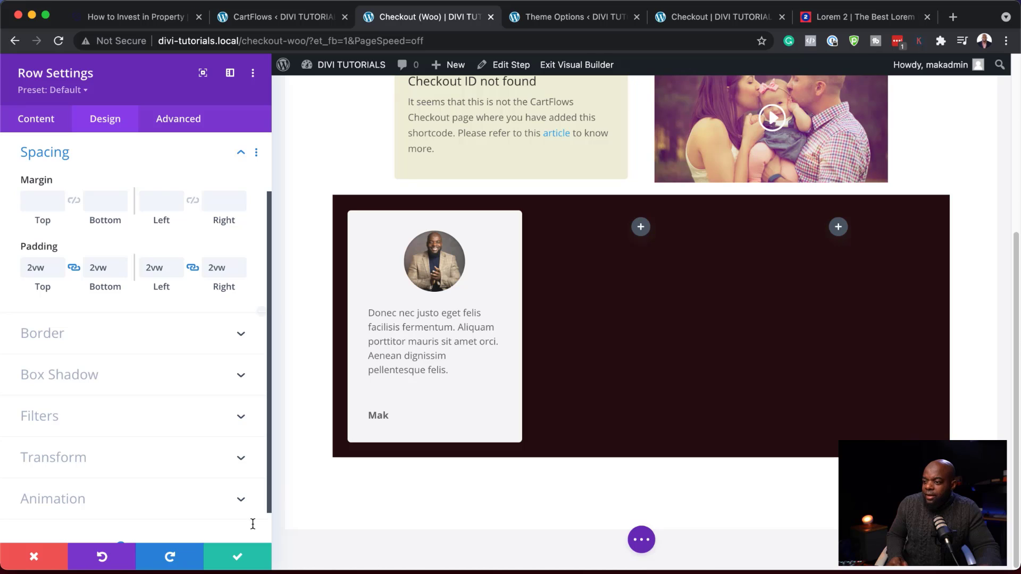
{"action": "left_click", "coordinate": [239, 558]}
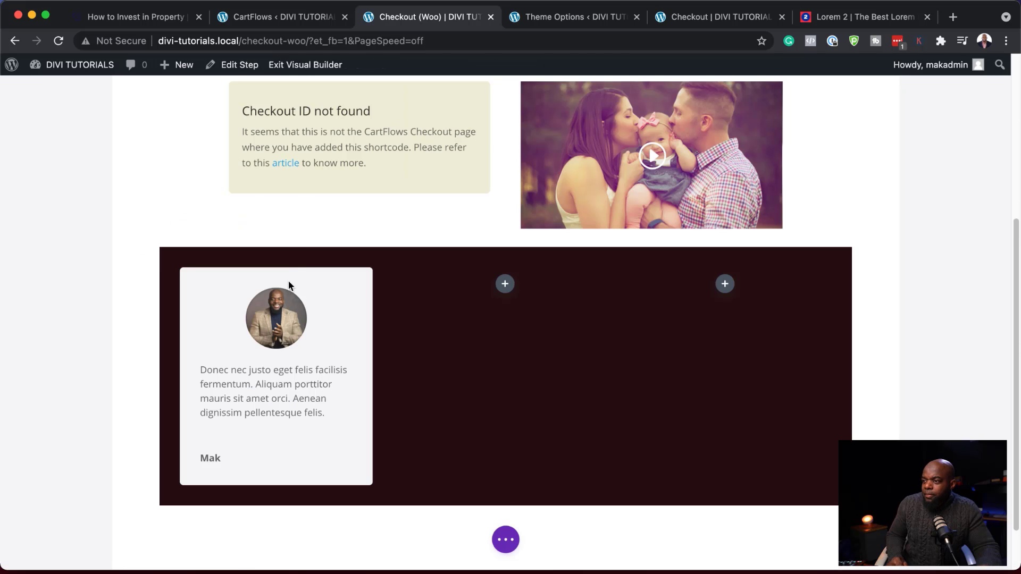
Step: Change the background colour of the testimonial card in the first column to dark grey
{"action": "left_click", "coordinate": [253, 302]}
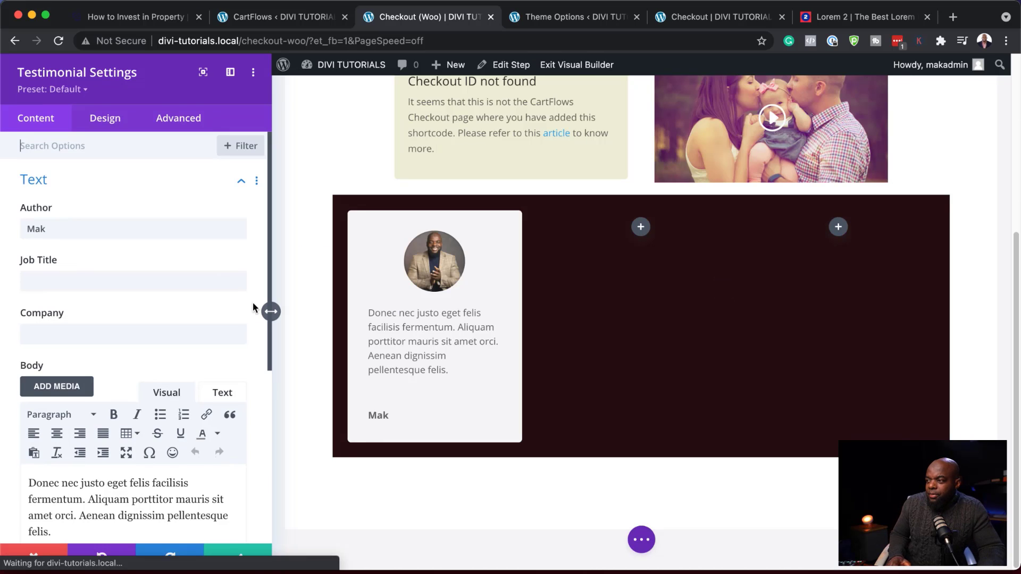
{"action": "scroll", "coordinate": [154, 372], "scroll_direction": "down", "scroll_amount": 1}
{"action": "scroll", "coordinate": [148, 388], "scroll_direction": "down", "scroll_amount": 5}
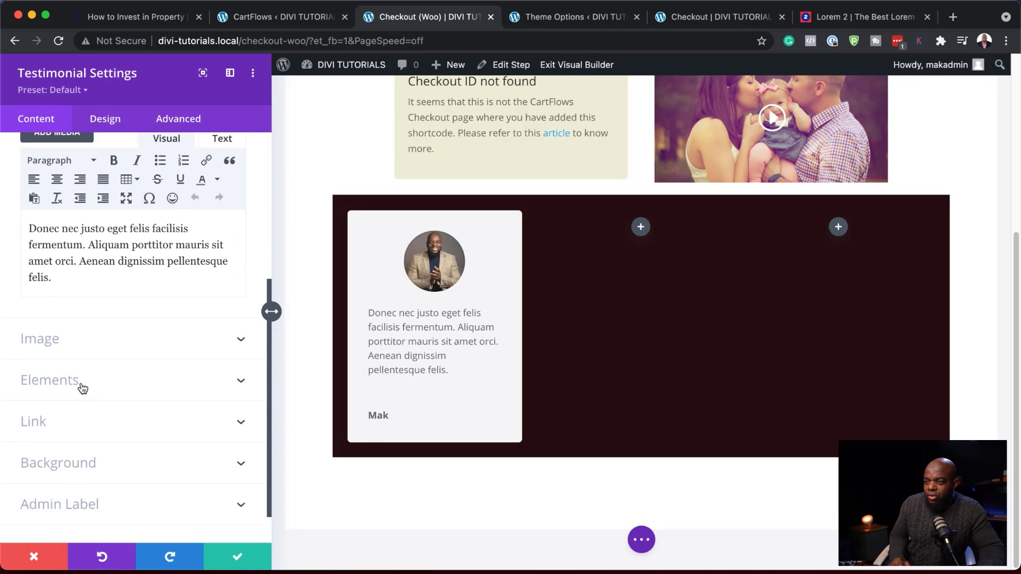
{"action": "left_click", "coordinate": [80, 420]}
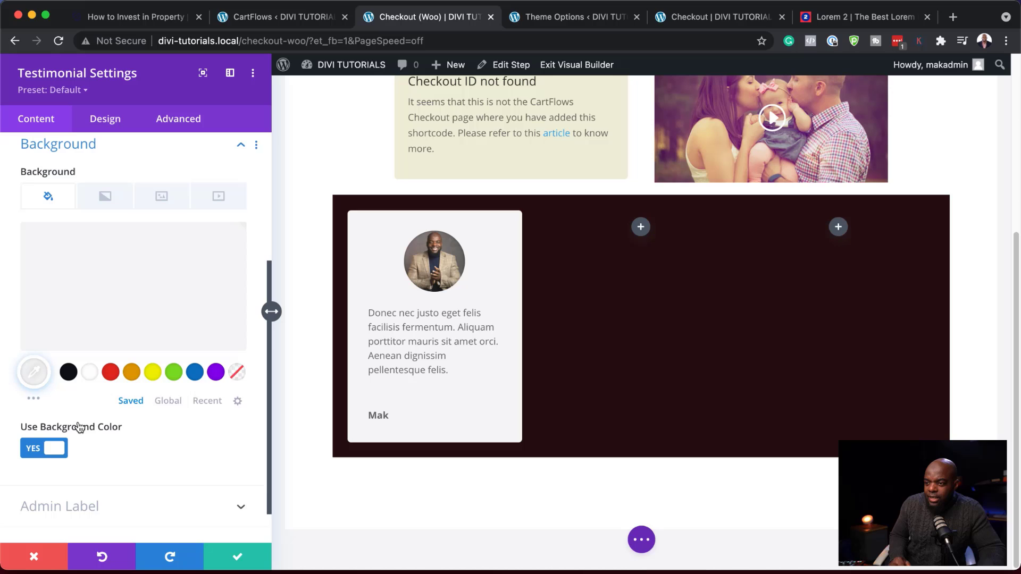
{"action": "left_click", "coordinate": [68, 381]}
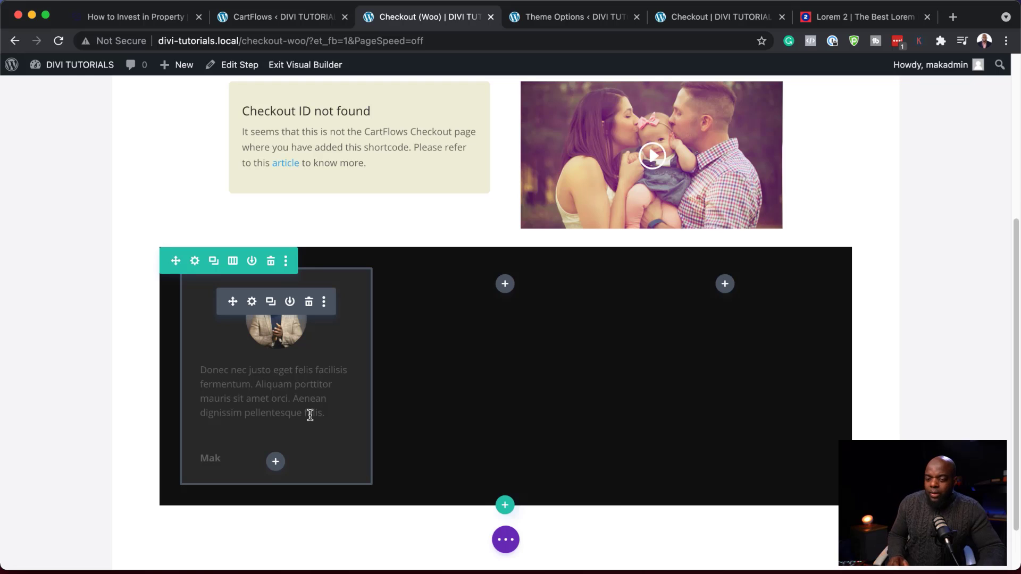
Step: Recolour the testimonial's body text to a light grey, slightly darker than white
{"action": "left_click", "coordinate": [252, 301]}
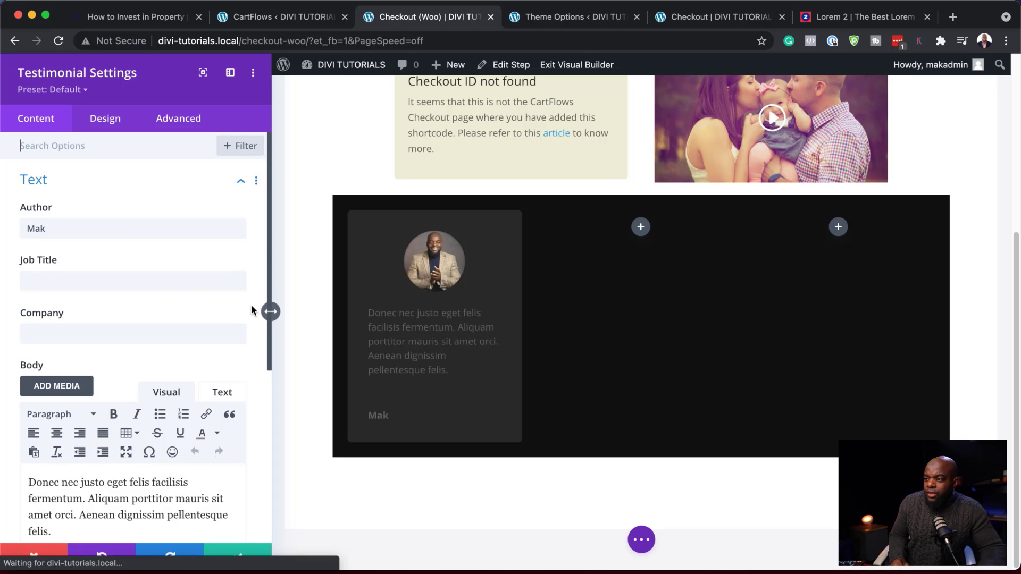
{"action": "left_click", "coordinate": [118, 124]}
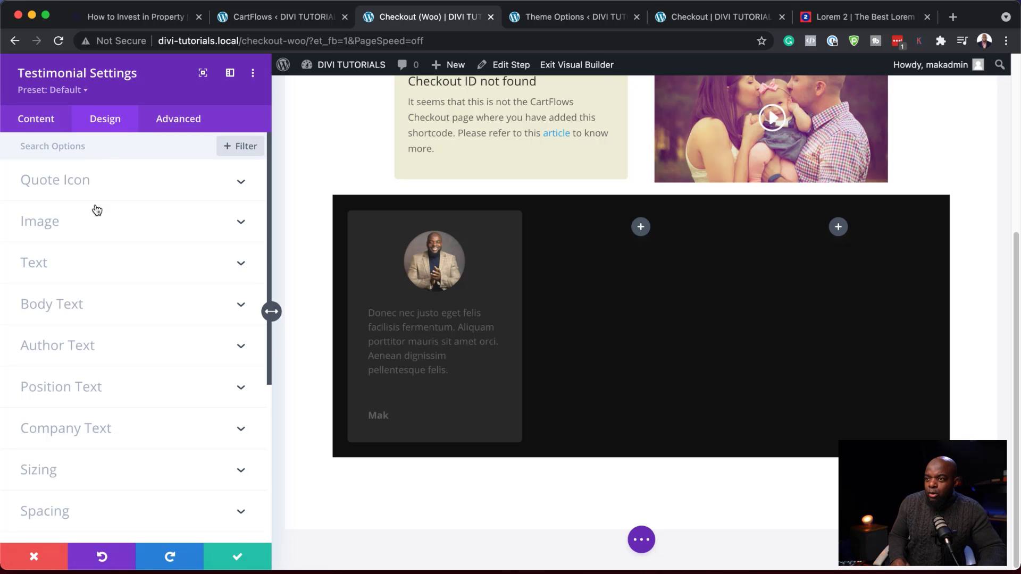
{"action": "mouse_move", "coordinate": [442, 340]}
{"action": "left_click", "coordinate": [371, 307]}
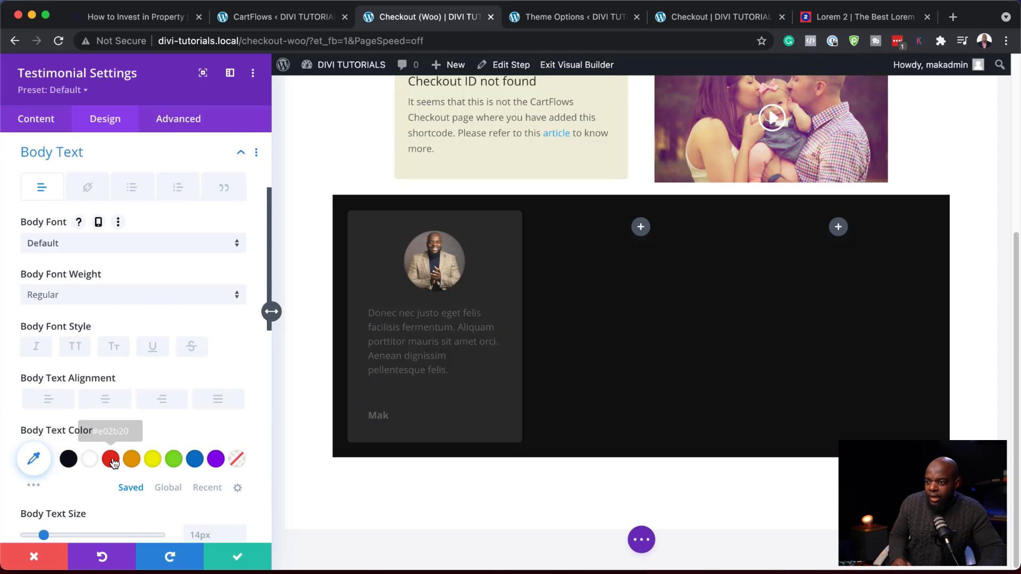
{"action": "left_click", "coordinate": [89, 465]}
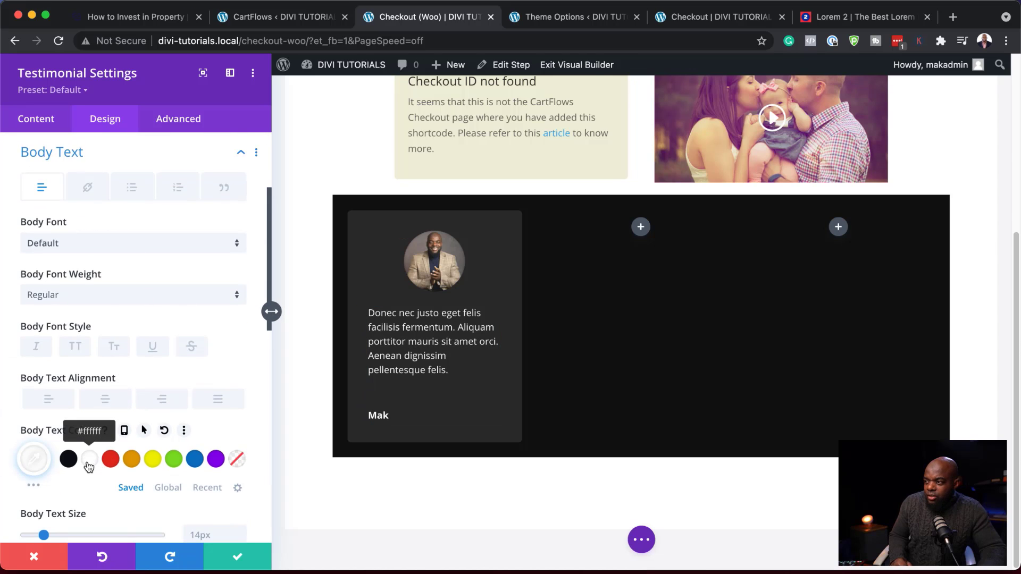
{"action": "left_click", "coordinate": [34, 461]}
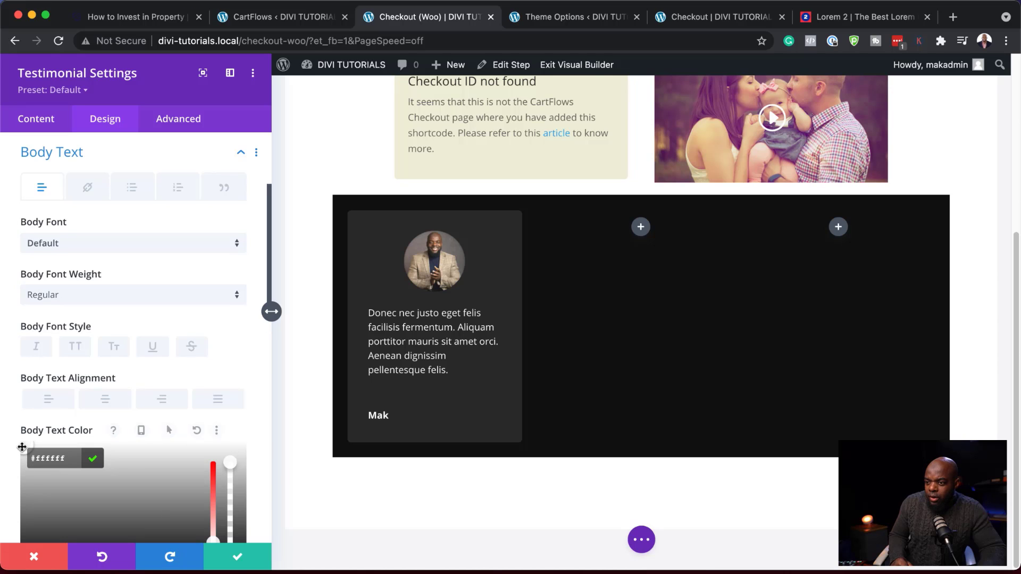
{"action": "left_click_drag", "start_coordinate": [21, 448], "coordinate": [12, 471]}
Step: Centre the testimonial's body text and set its font to Poppins
{"action": "left_click", "coordinate": [111, 402]}
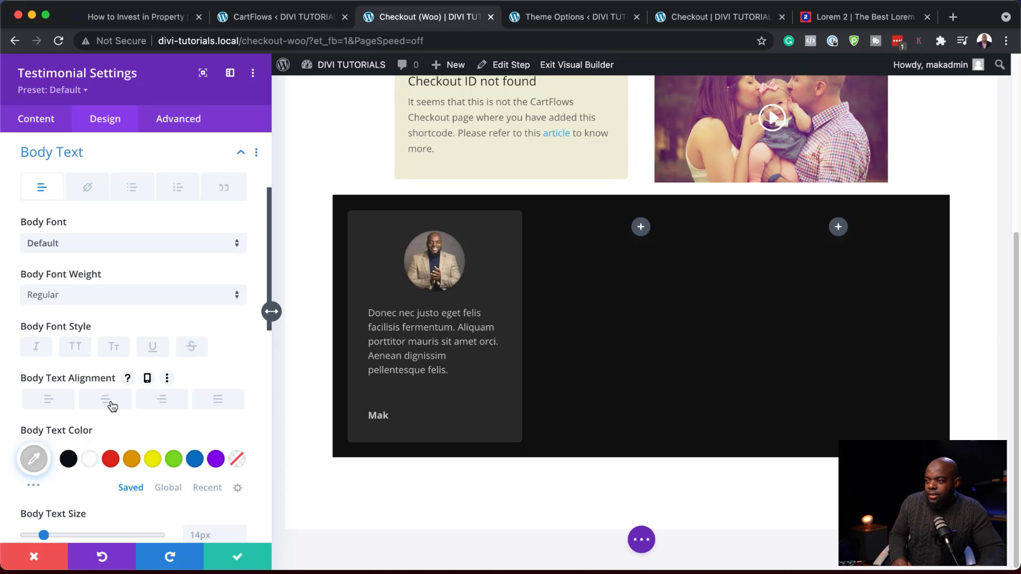
{"action": "left_click", "coordinate": [111, 403]}
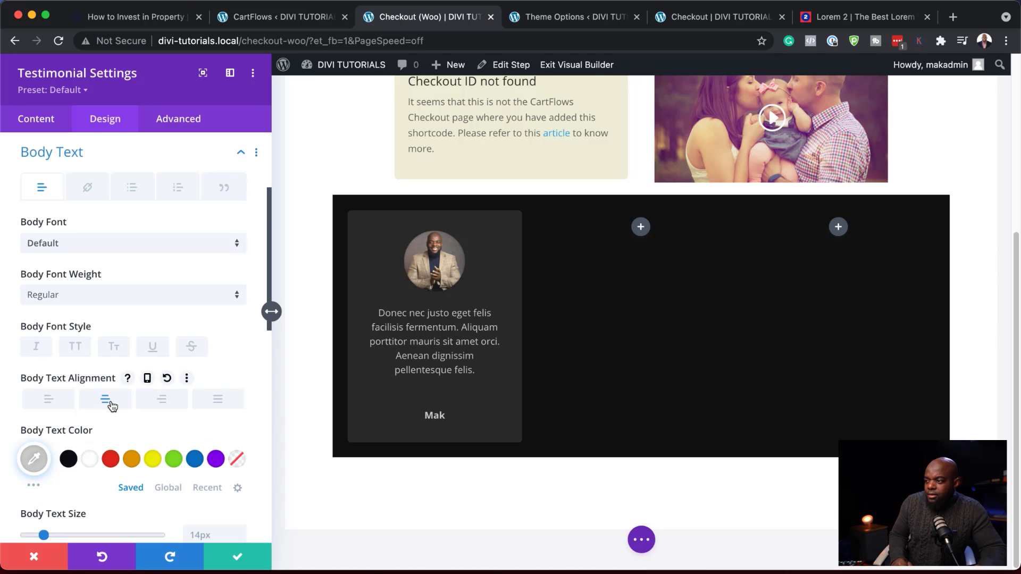
{"action": "left_click", "coordinate": [93, 245]}
{"action": "type", "text": "popp"}
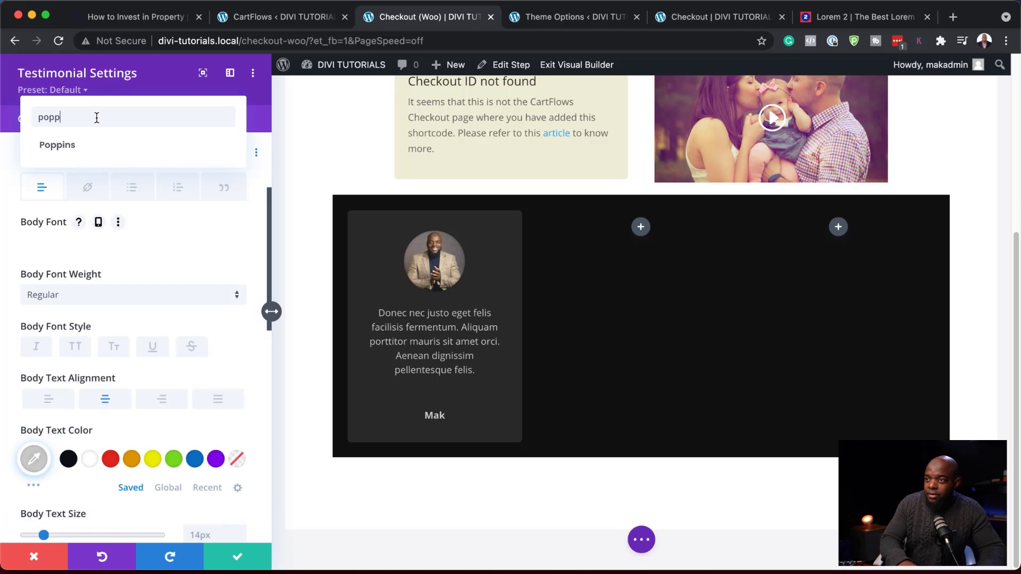
{"action": "left_click", "coordinate": [60, 151]}
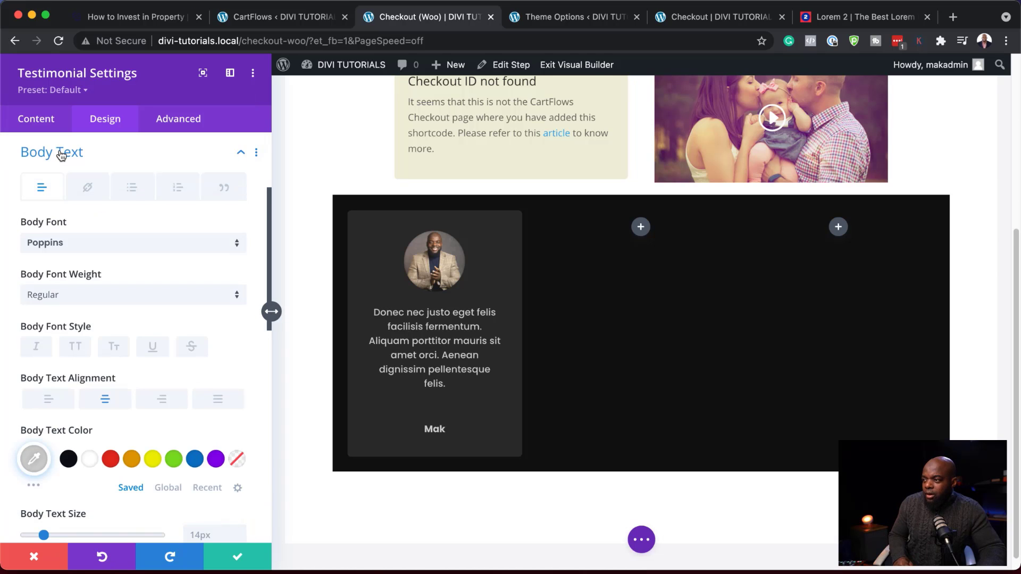
Step: Set the testimonial's body font weight to Light and save the testimonial settings
{"action": "scroll", "coordinate": [117, 218], "scroll_direction": "down", "scroll_amount": 3}
{"action": "left_click", "coordinate": [119, 216]}
{"action": "left_click", "coordinate": [84, 274]}
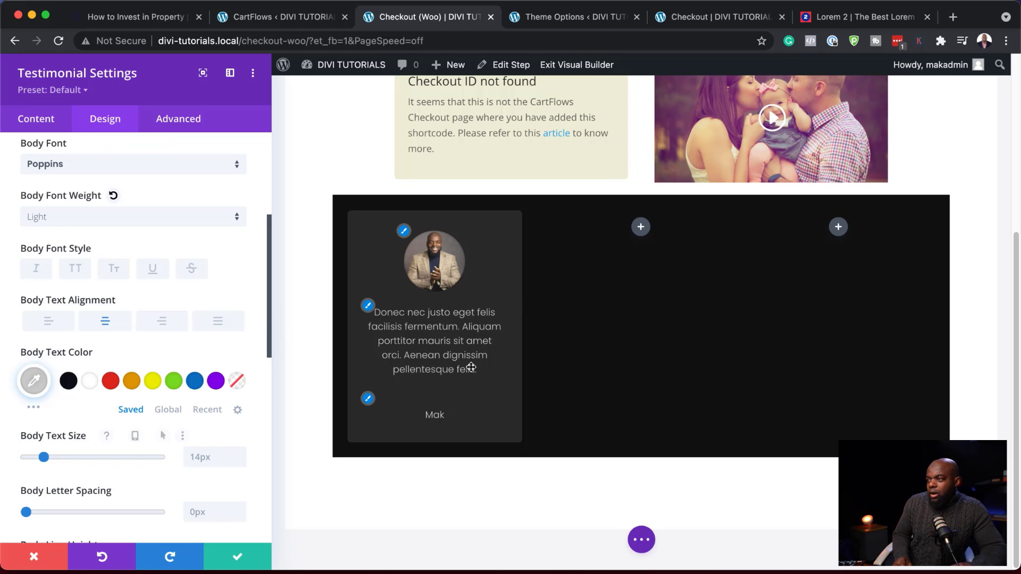
{"action": "left_click", "coordinate": [240, 559]}
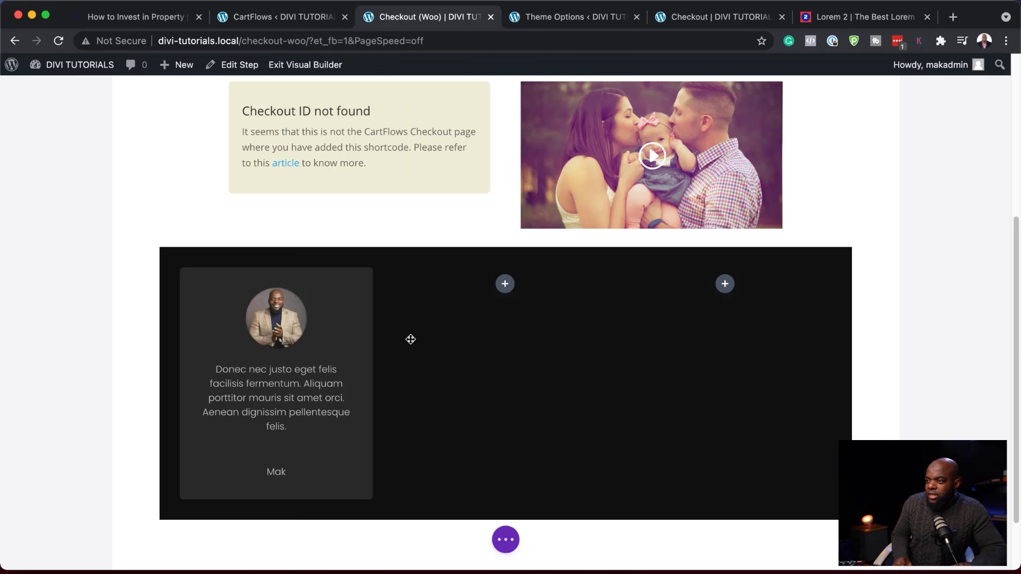
Step: Duplicate the finished testimonial and place one copy in each of the row's two empty columns
{"action": "mouse_move", "coordinate": [257, 291]}
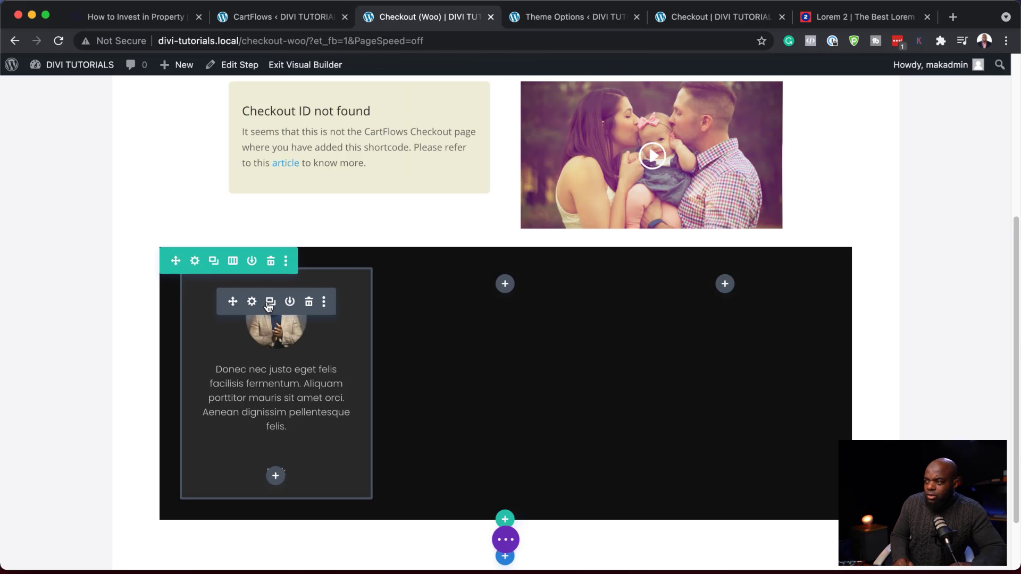
{"action": "left_click", "coordinate": [270, 303]}
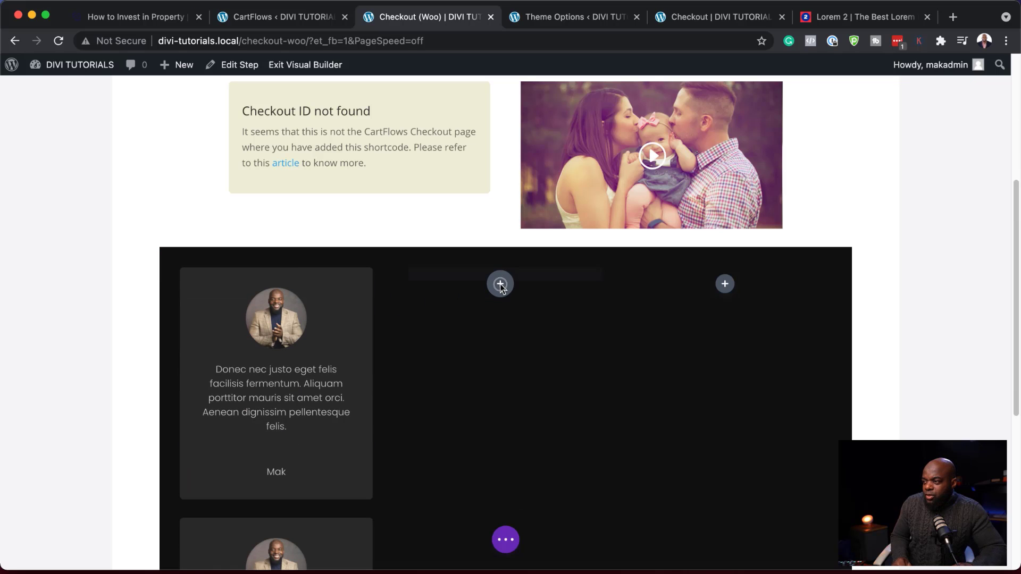
{"action": "left_click_drag", "start_coordinate": [232, 552], "coordinate": [737, 284]}
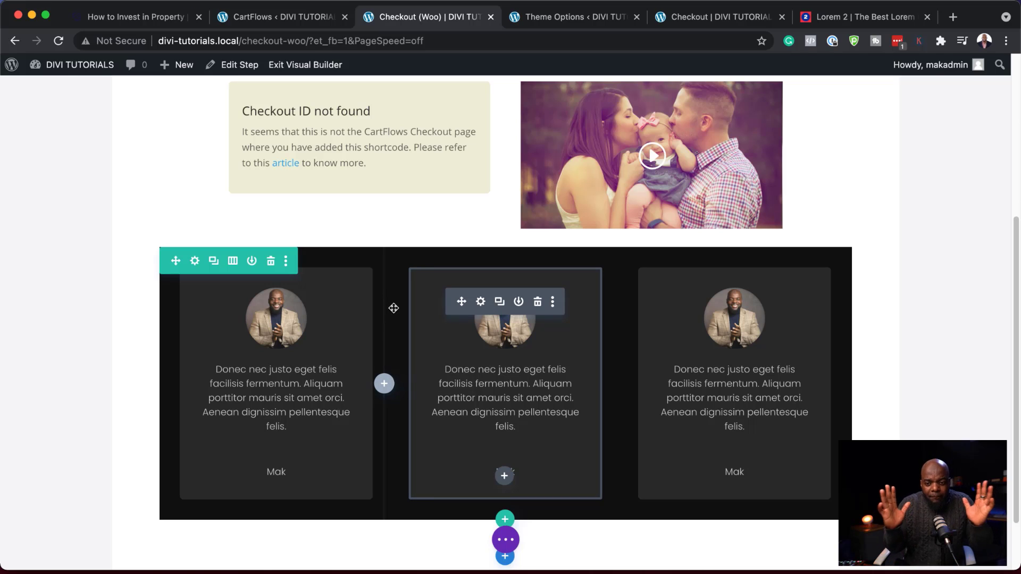
Step: Enable a custom gutter width of 2 for the testimonial row and save the row settings
{"action": "left_click", "coordinate": [195, 261]}
{"action": "left_click", "coordinate": [105, 120]}
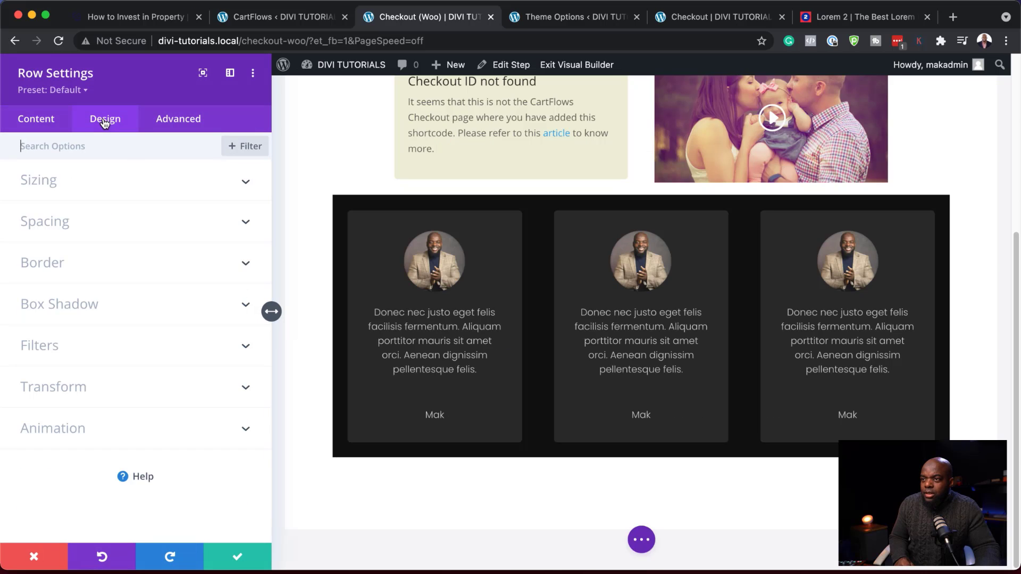
{"action": "left_click", "coordinate": [80, 180]}
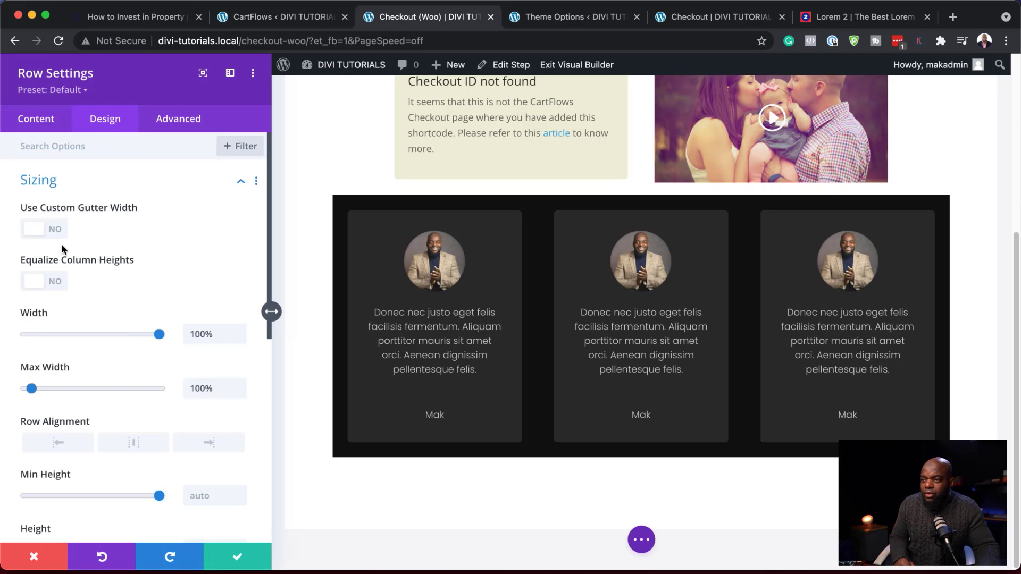
{"action": "left_click", "coordinate": [57, 229]}
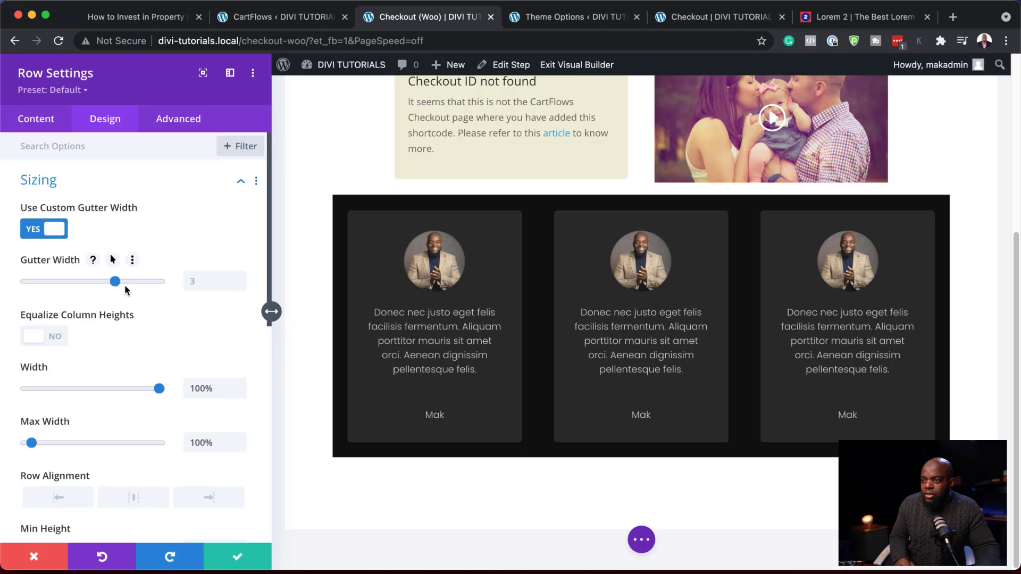
{"action": "left_click_drag", "start_coordinate": [114, 283], "coordinate": [78, 285]}
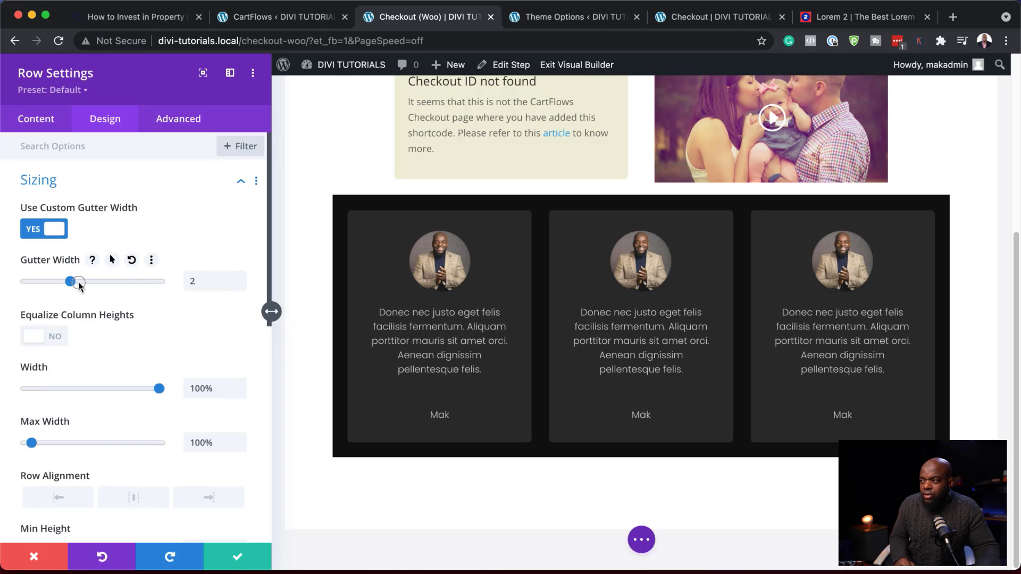
{"action": "left_click", "coordinate": [238, 557]}
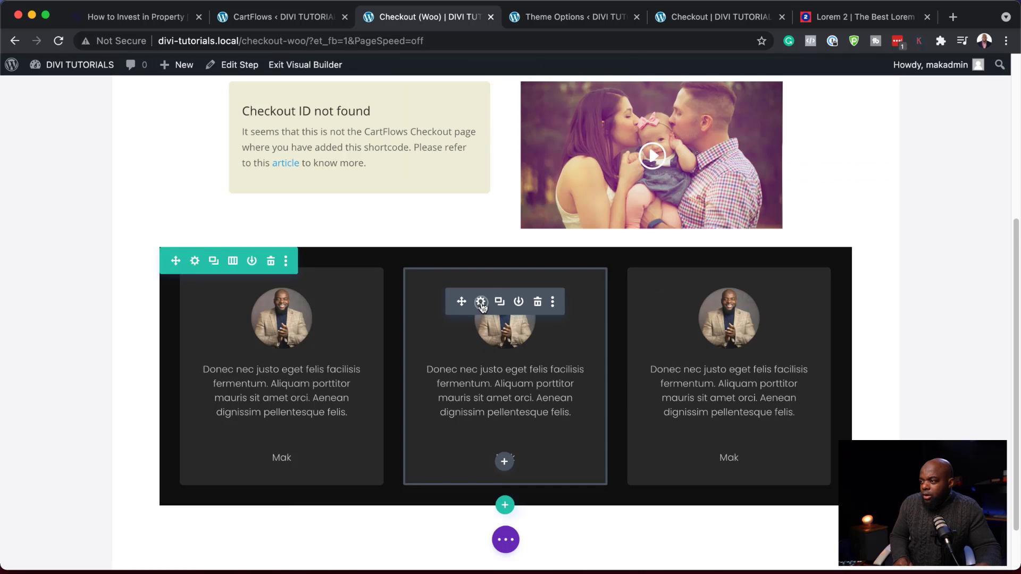
Step: Replace the author name of the testimonial in the middle column with another first name
{"action": "left_click", "coordinate": [481, 302]}
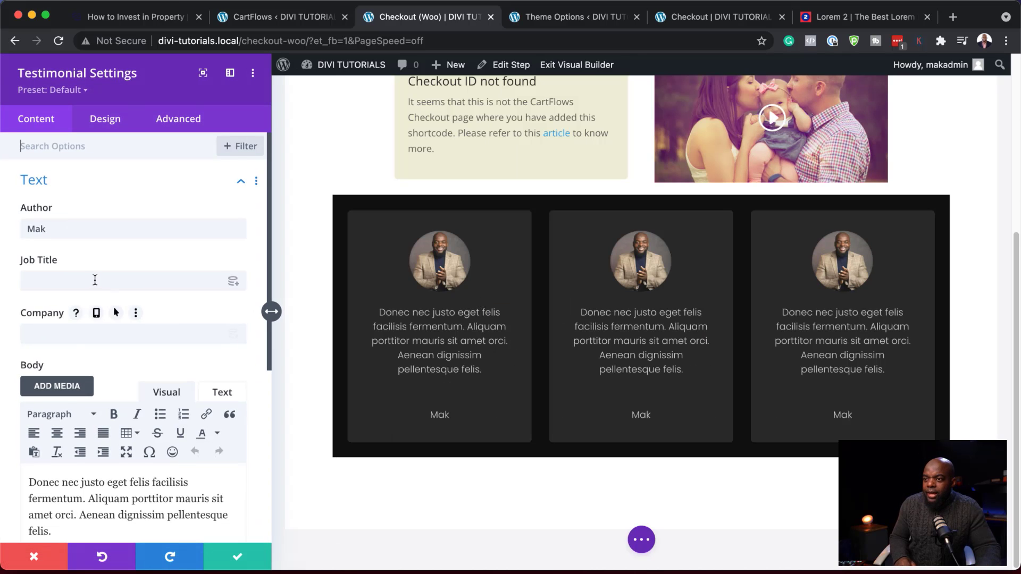
{"action": "double_click", "coordinate": [70, 229]}
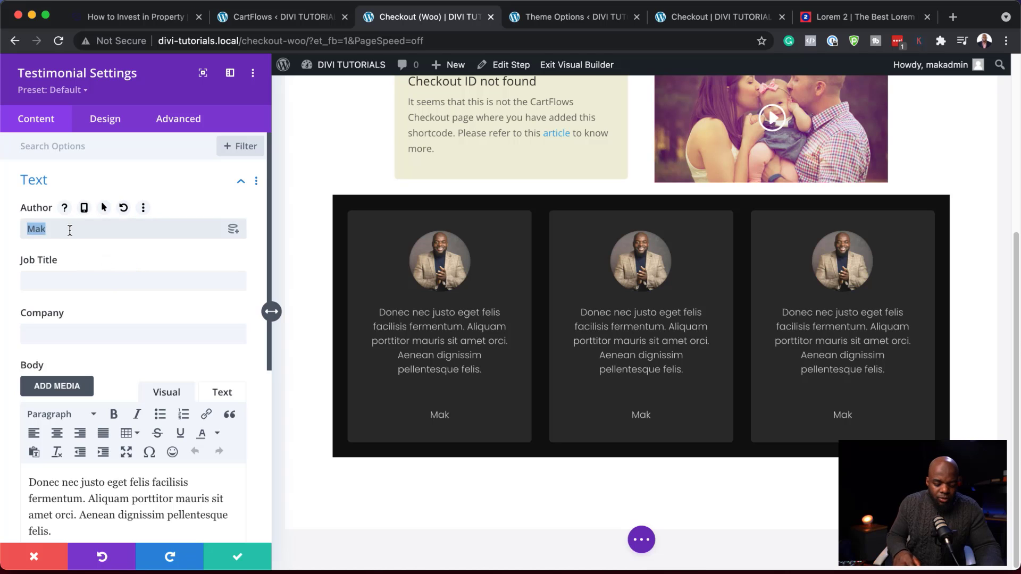
{"action": "type", "text": "Susan"}
Step: Swap the middle testimonial's portrait for life-coach-29.jpg from the media library and save the module
{"action": "scroll", "coordinate": [167, 424], "scroll_direction": "down", "scroll_amount": 5}
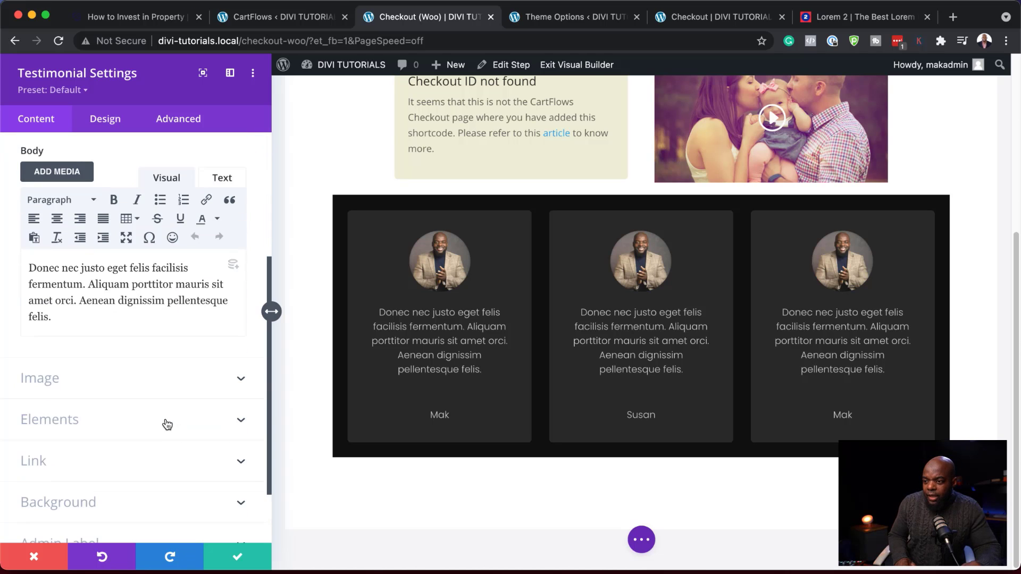
{"action": "scroll", "coordinate": [167, 424], "scroll_direction": "down", "scroll_amount": 2}
{"action": "left_click", "coordinate": [116, 304]}
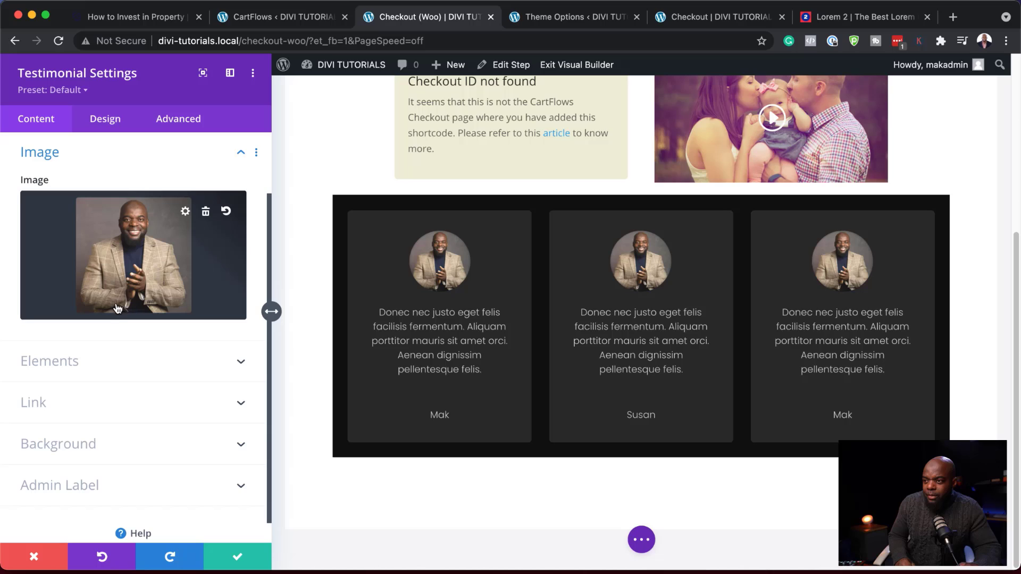
{"action": "left_click", "coordinate": [146, 254]}
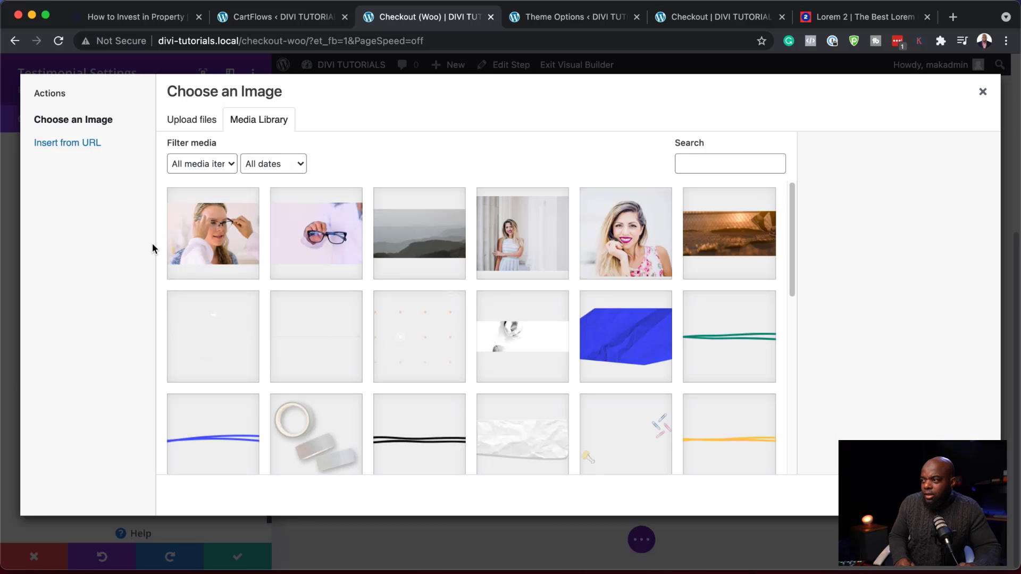
{"action": "left_click", "coordinate": [617, 246]}
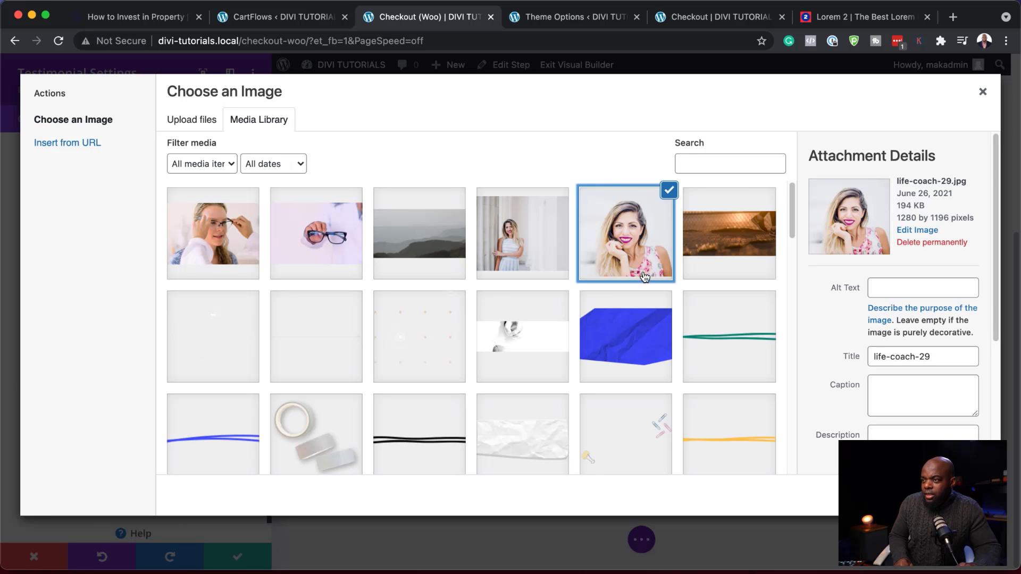
{"action": "left_click", "coordinate": [952, 496]}
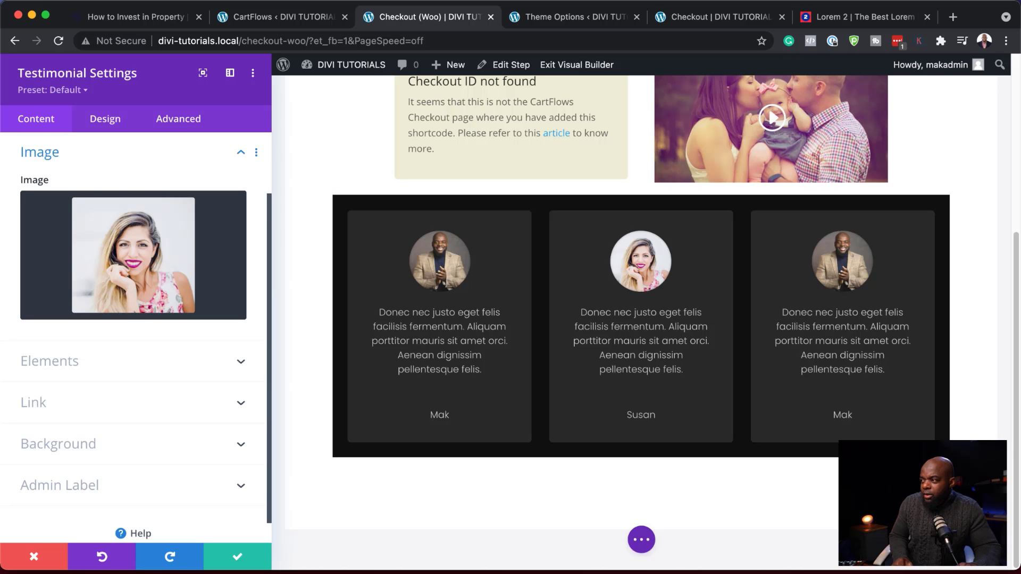
{"action": "left_click", "coordinate": [236, 559]}
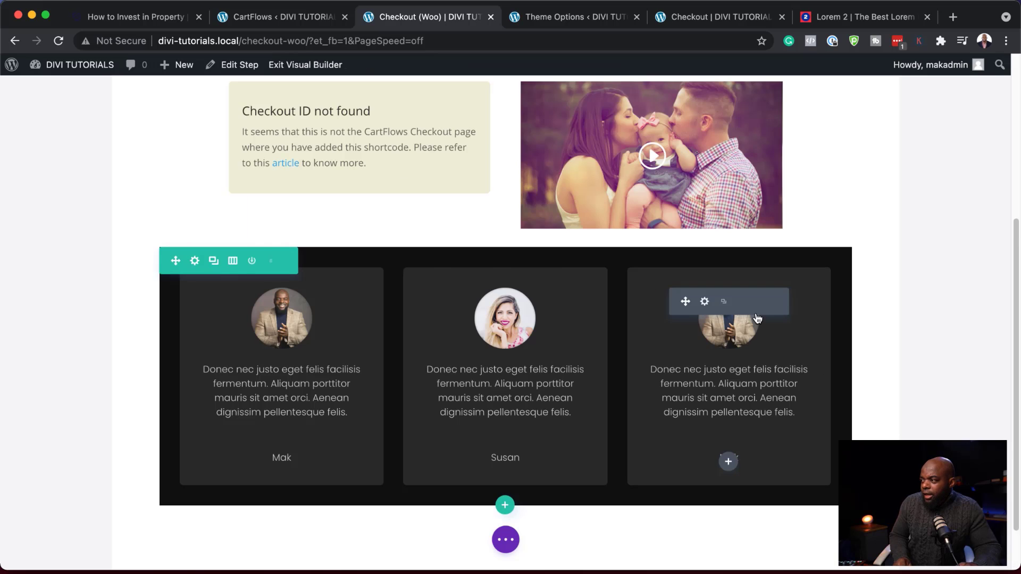
Step: Enter a different author first name for the testimonial in the third column
{"action": "left_click", "coordinate": [705, 302]}
{"action": "left_click", "coordinate": [101, 232]}
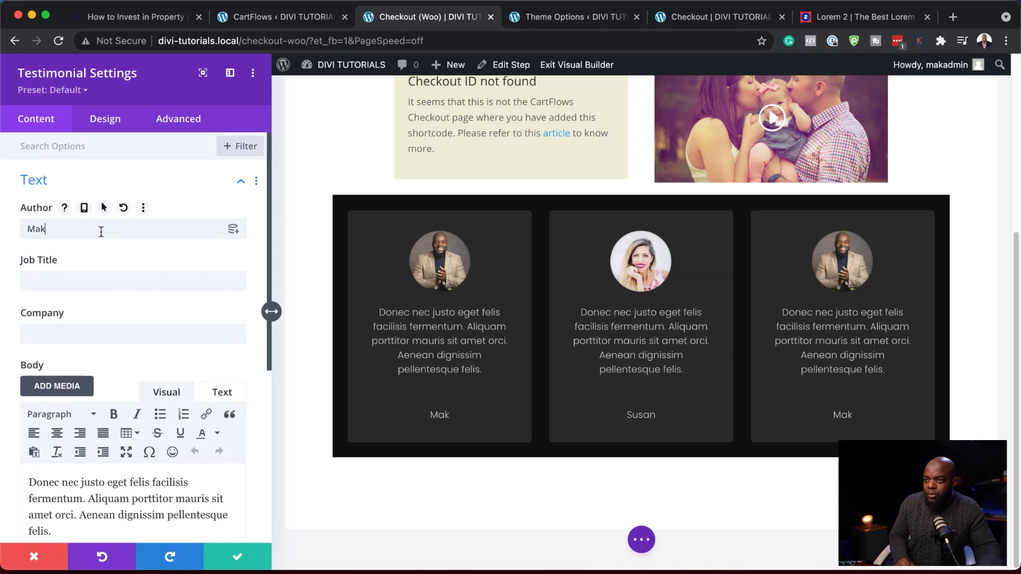
{"action": "key", "text": "super+a"}
{"action": "type", "text": "Jac"}
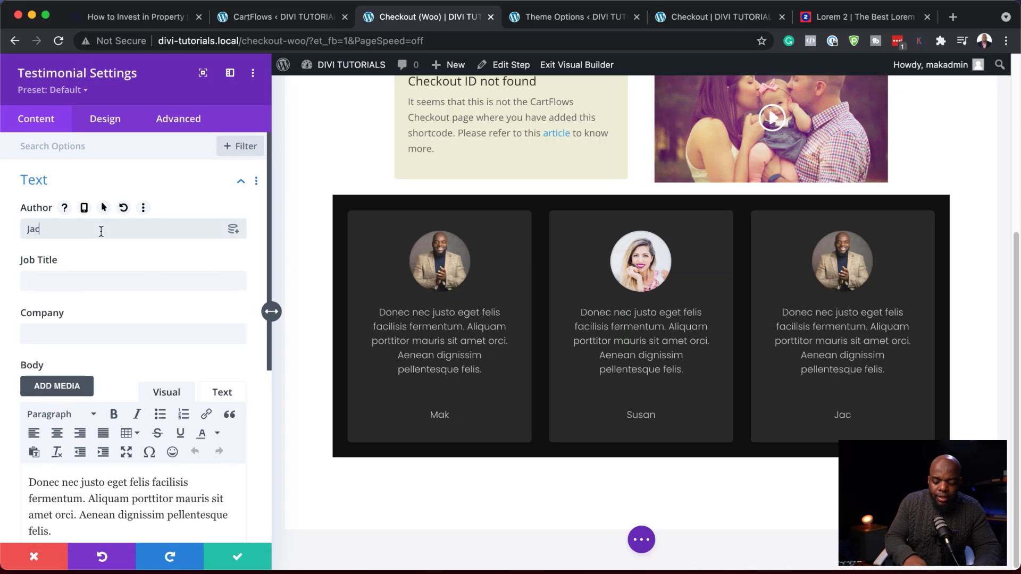
{"action": "type", "text": "k"}
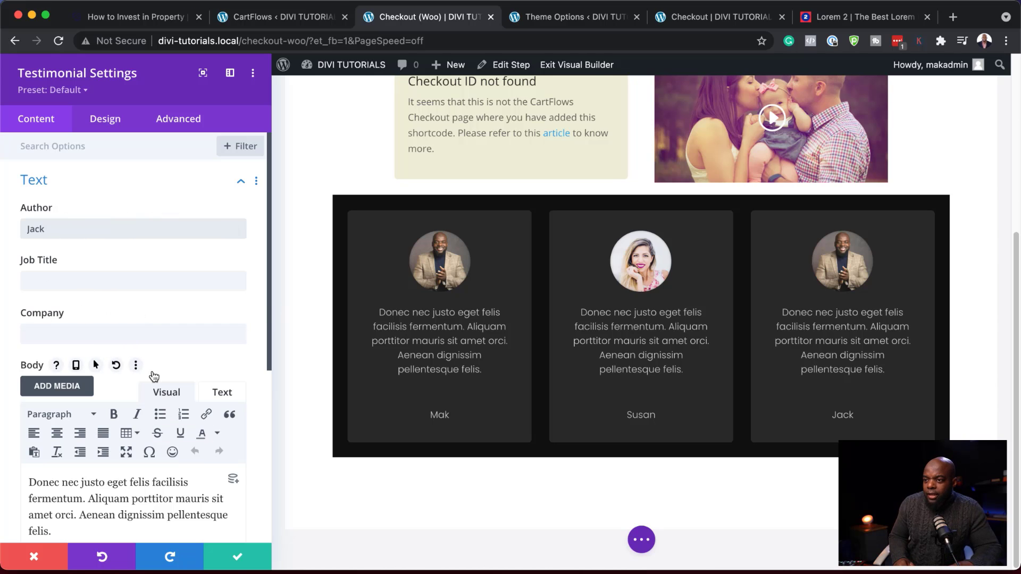
Step: Change the third testimonial's image to portrait-04.jpg from the media library and save its settings
{"action": "scroll", "coordinate": [171, 456], "scroll_direction": "down", "scroll_amount": 5}
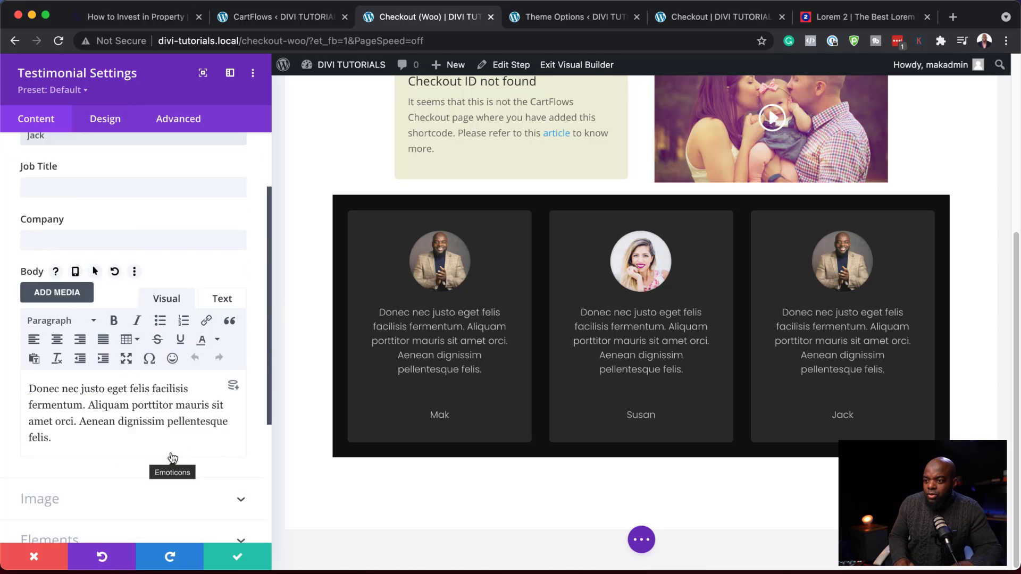
{"action": "left_click", "coordinate": [127, 387]}
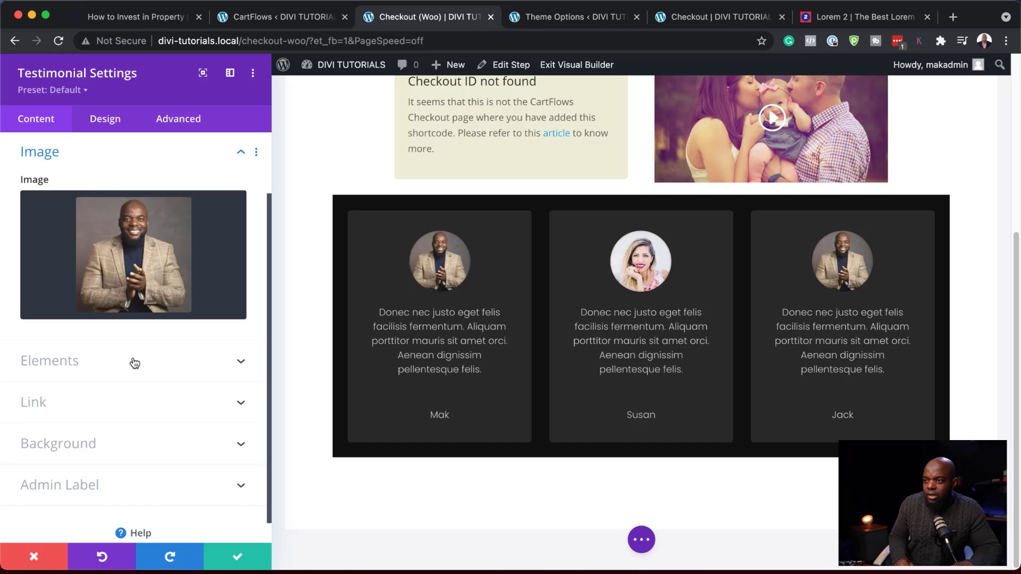
{"action": "left_click", "coordinate": [165, 233]}
{"action": "scroll", "coordinate": [190, 241], "scroll_direction": "down", "scroll_amount": 5}
{"action": "left_click", "coordinate": [325, 293]}
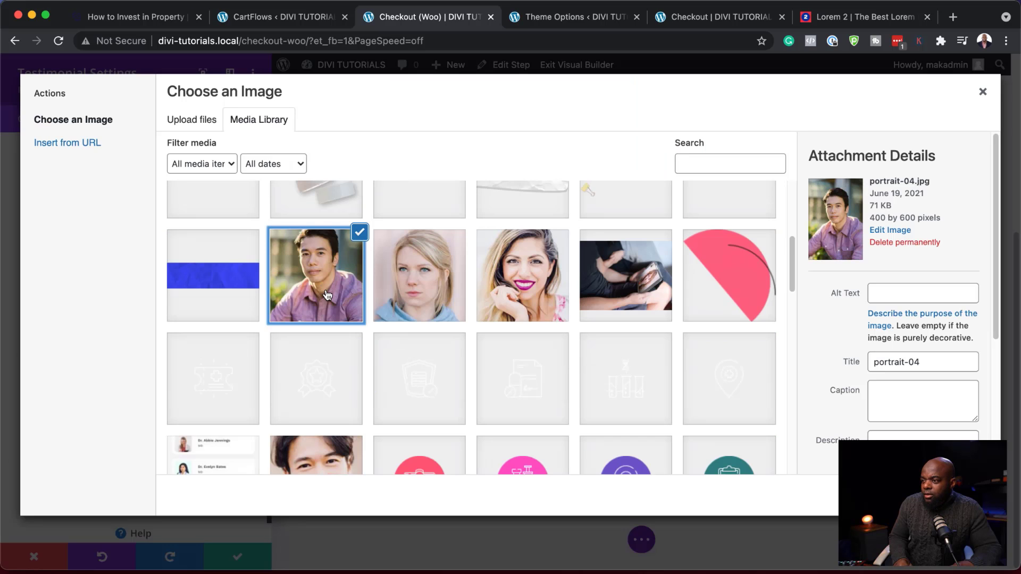
{"action": "left_click", "coordinate": [954, 495]}
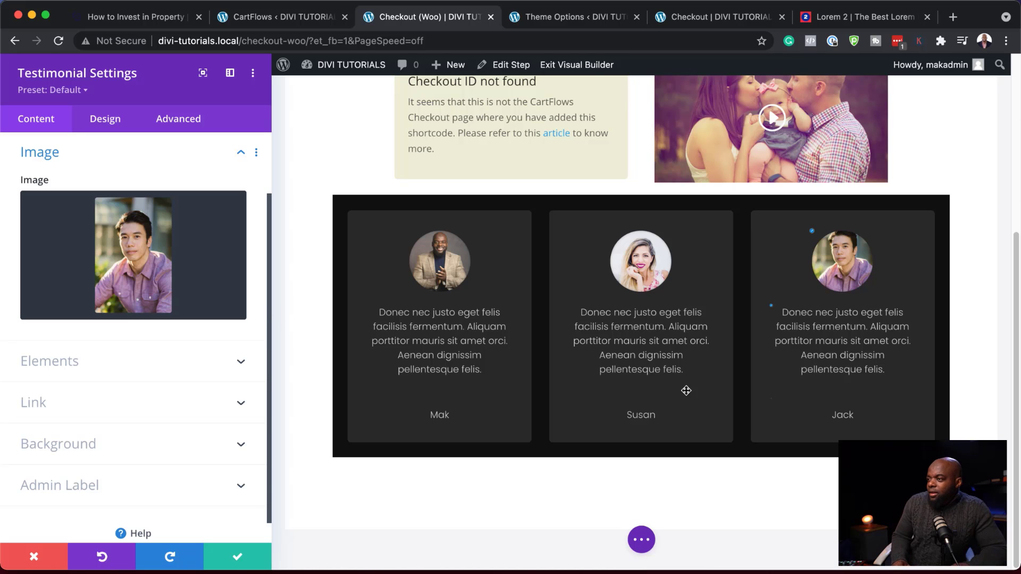
{"action": "left_click", "coordinate": [239, 560]}
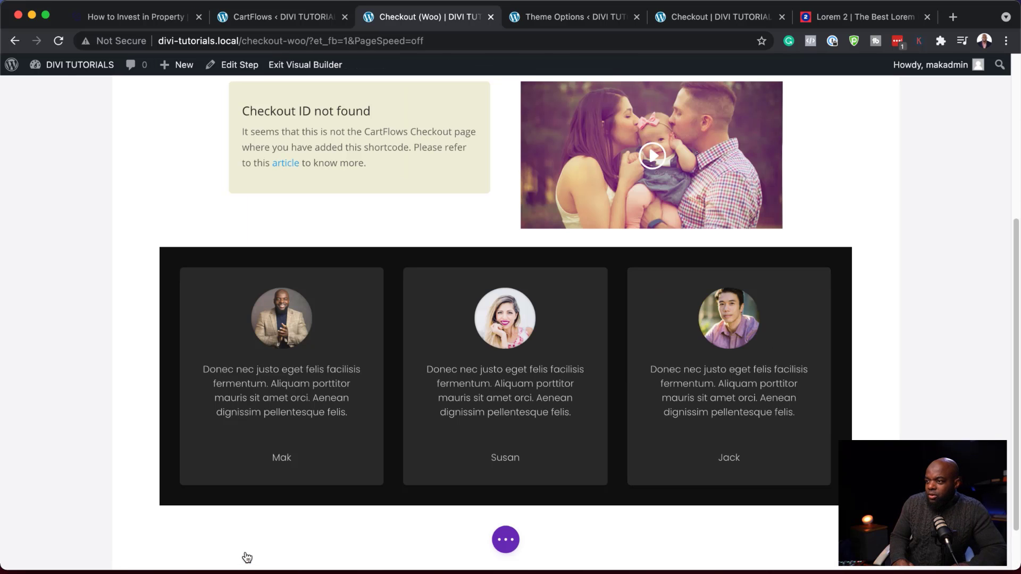
Step: Save the checkout page and exit the Visual Builder to review the live page
{"action": "scroll", "coordinate": [872, 396], "scroll_direction": "up", "scroll_amount": 3}
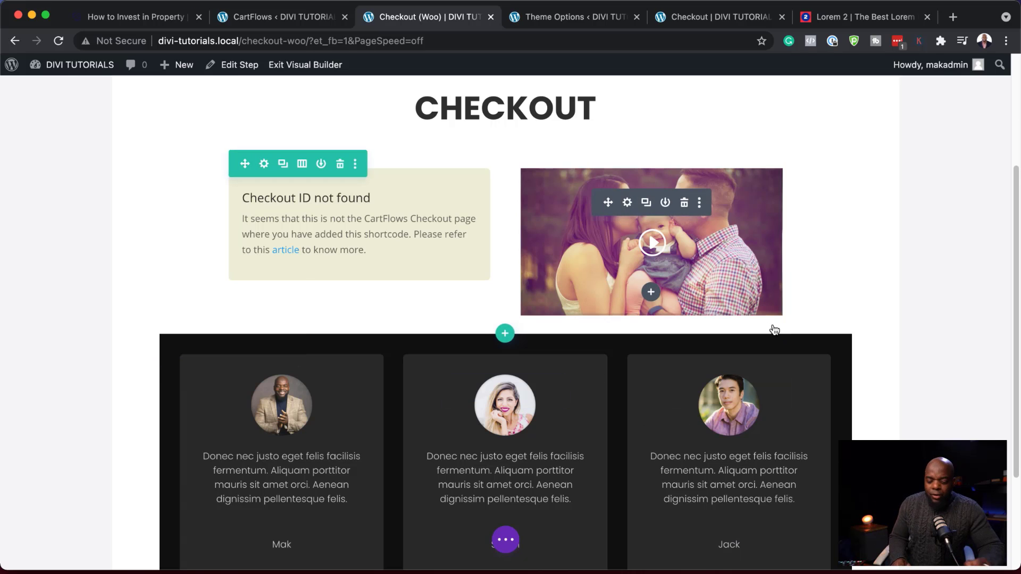
{"action": "key", "text": "super+s"}
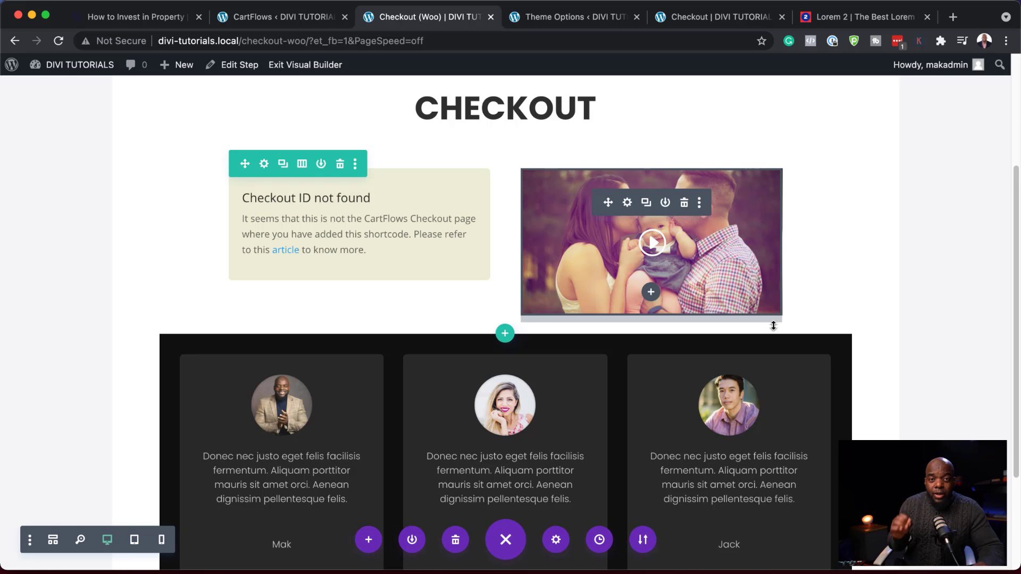
{"action": "scroll", "coordinate": [327, 221], "scroll_direction": "up", "scroll_amount": 5}
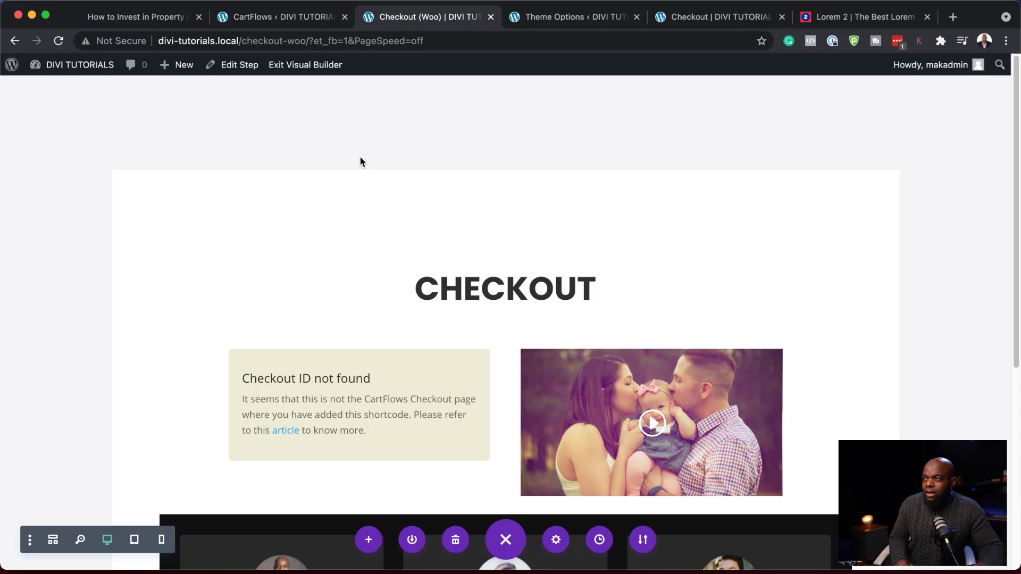
{"action": "left_click", "coordinate": [311, 66]}
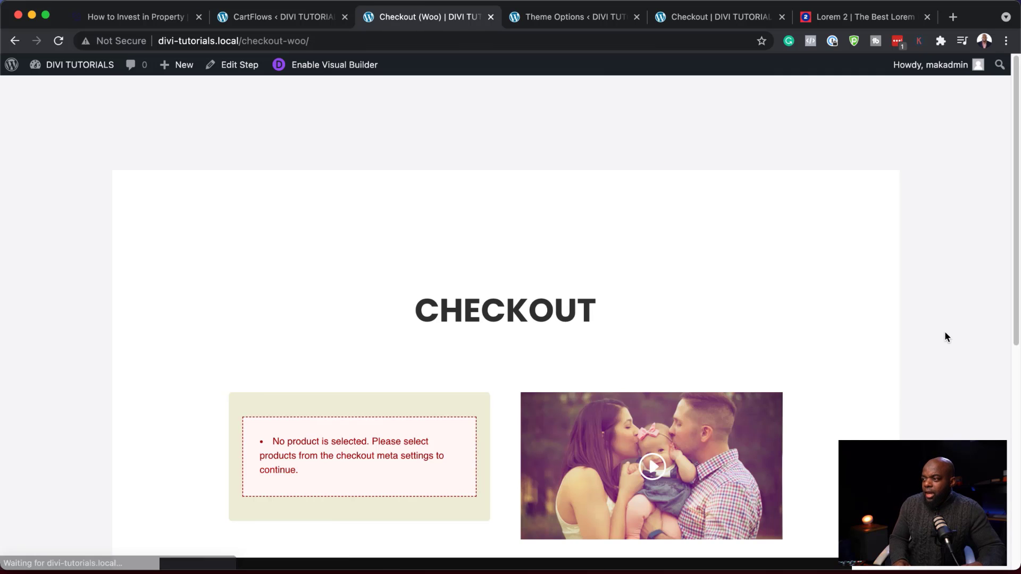
{"action": "scroll", "coordinate": [945, 333], "scroll_direction": "down", "scroll_amount": 5}
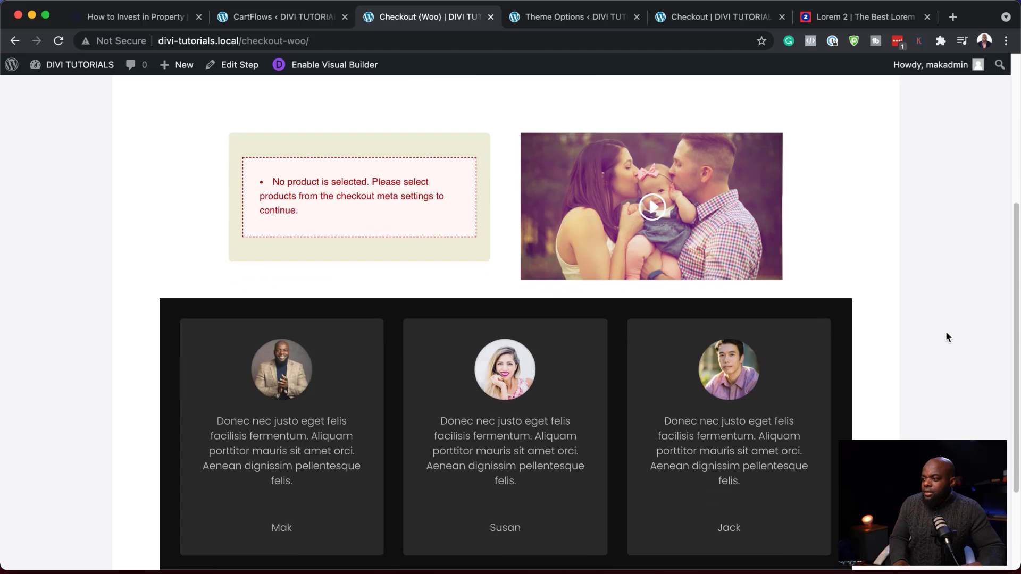
{"action": "scroll", "coordinate": [946, 334], "scroll_direction": "down", "scroll_amount": 3}
{"action": "scroll", "coordinate": [946, 334], "scroll_direction": "up", "scroll_amount": 7}
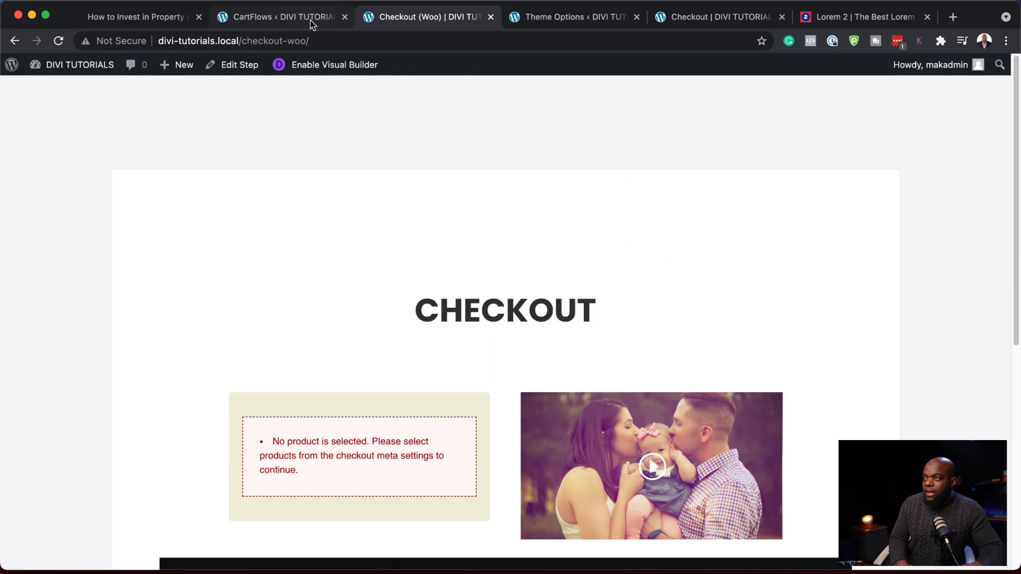
Step: Open the checkout step for editing and choose the Divi page layout listed below Left Sidebar
{"action": "left_click", "coordinate": [250, 67]}
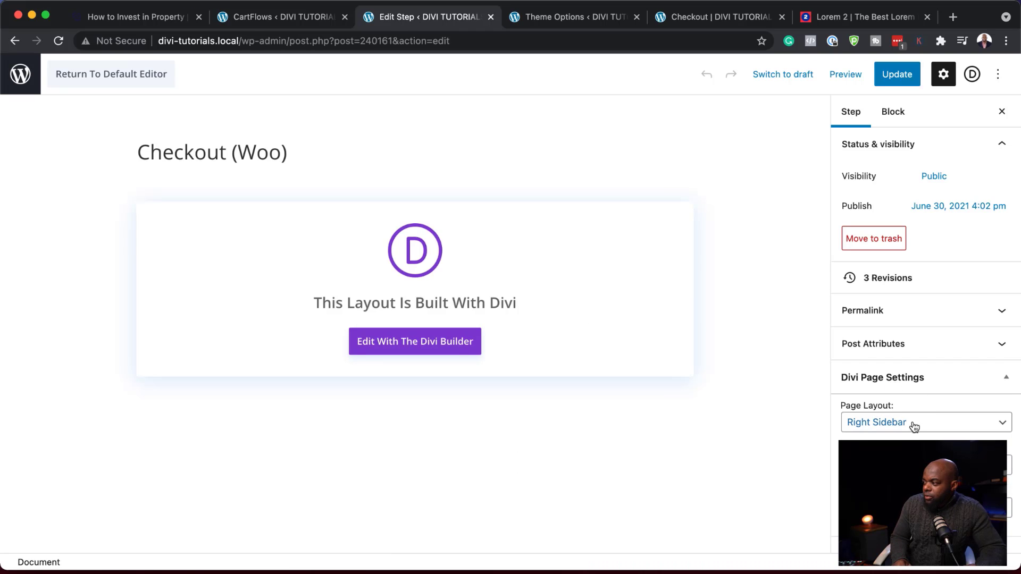
{"action": "left_click", "coordinate": [914, 427]}
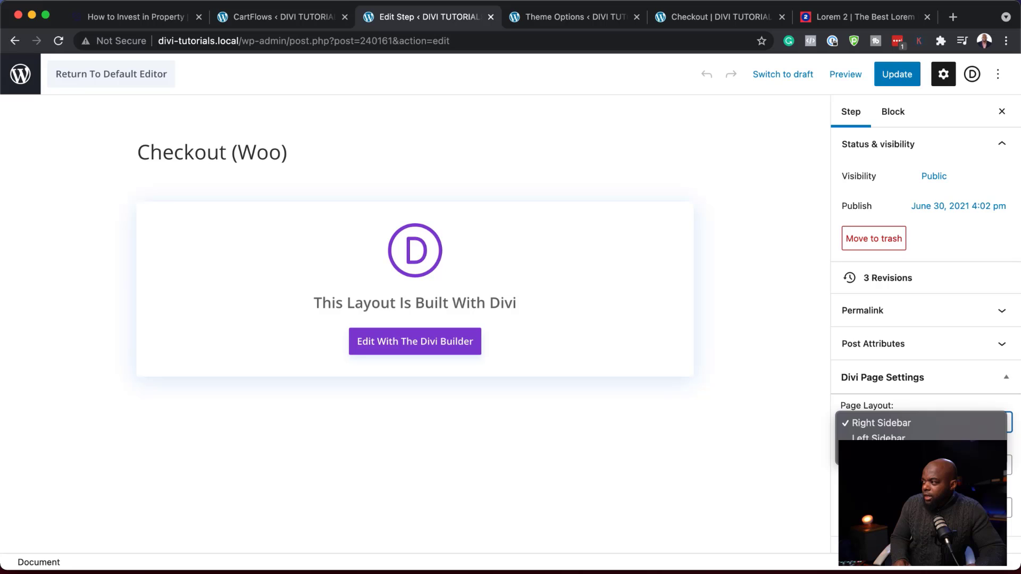
{"action": "left_click", "coordinate": [880, 452]}
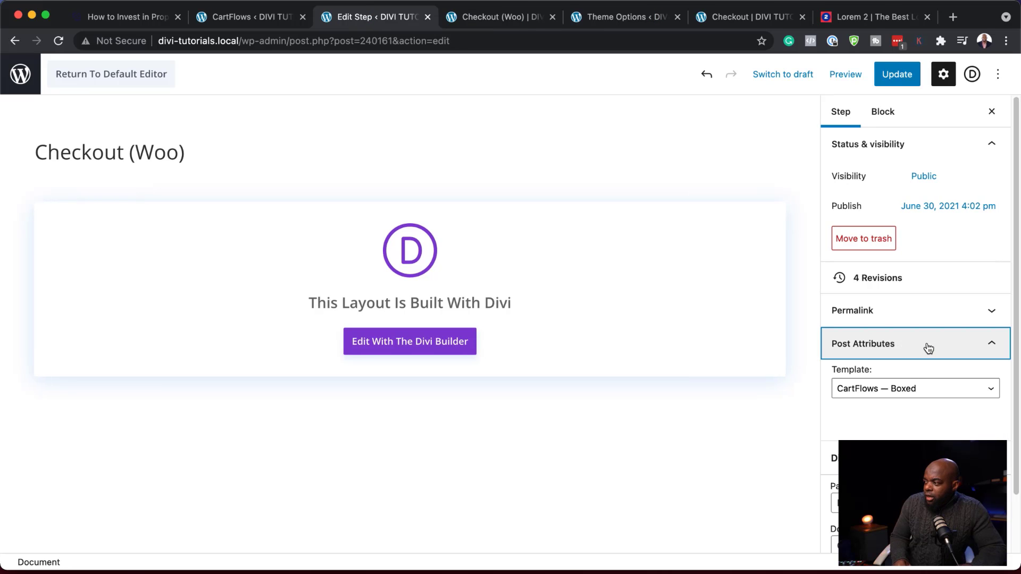
Step: Assign the Template For Page Builders template to the checkout step, update it and review the reloaded live page
{"action": "left_click", "coordinate": [918, 392]}
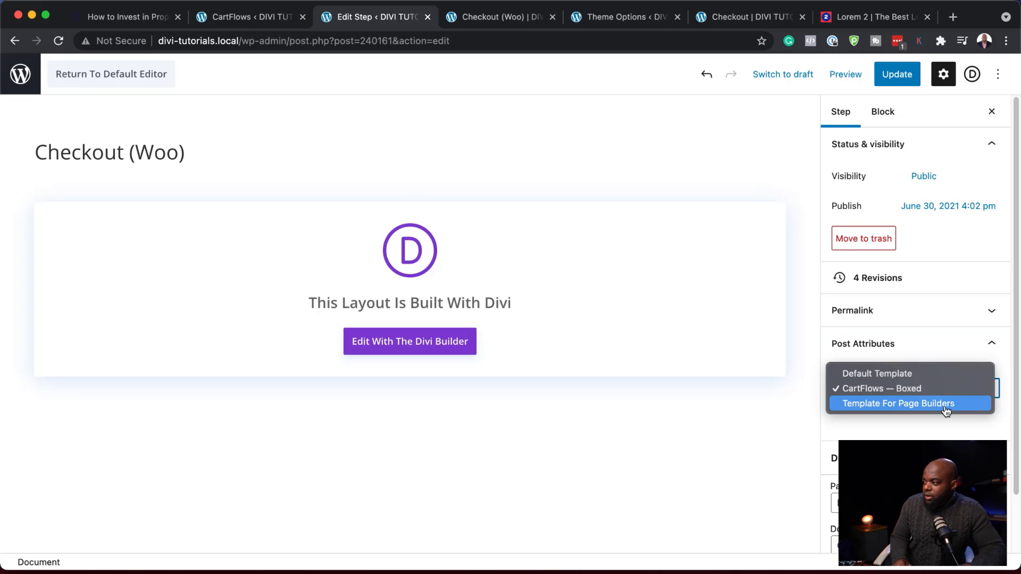
{"action": "left_click", "coordinate": [947, 411]}
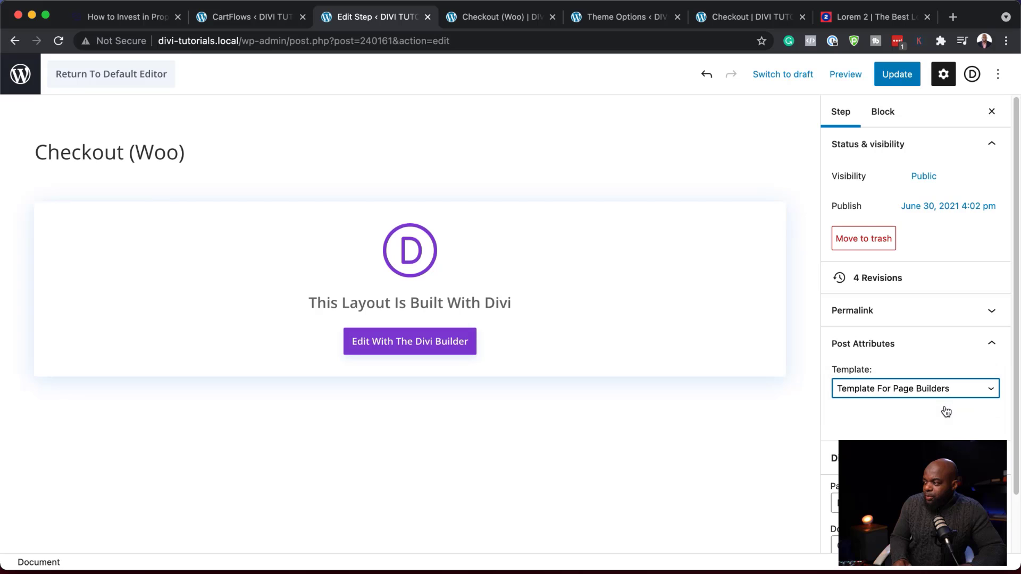
{"action": "left_click", "coordinate": [904, 74]}
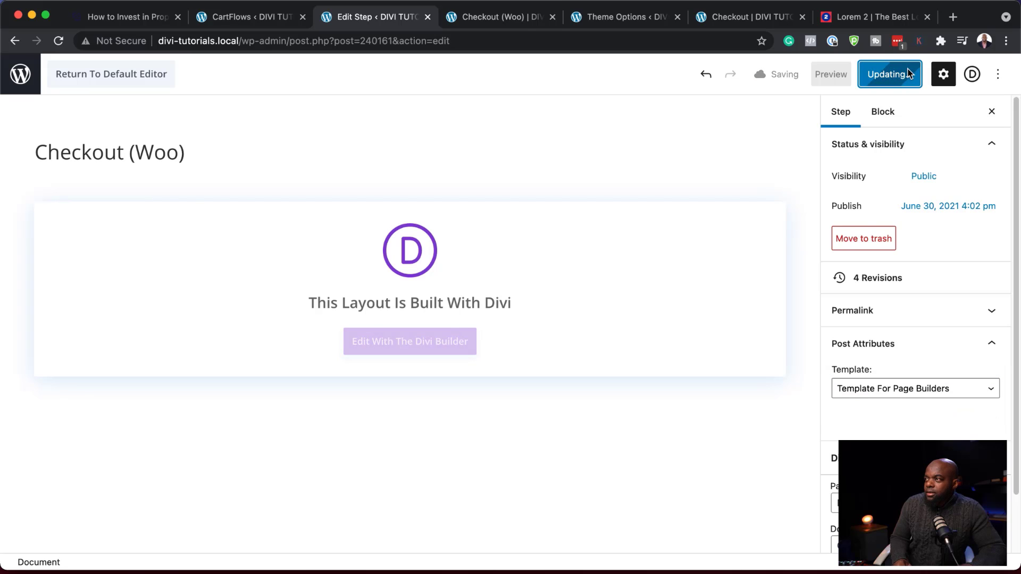
{"action": "left_click", "coordinate": [523, 23]}
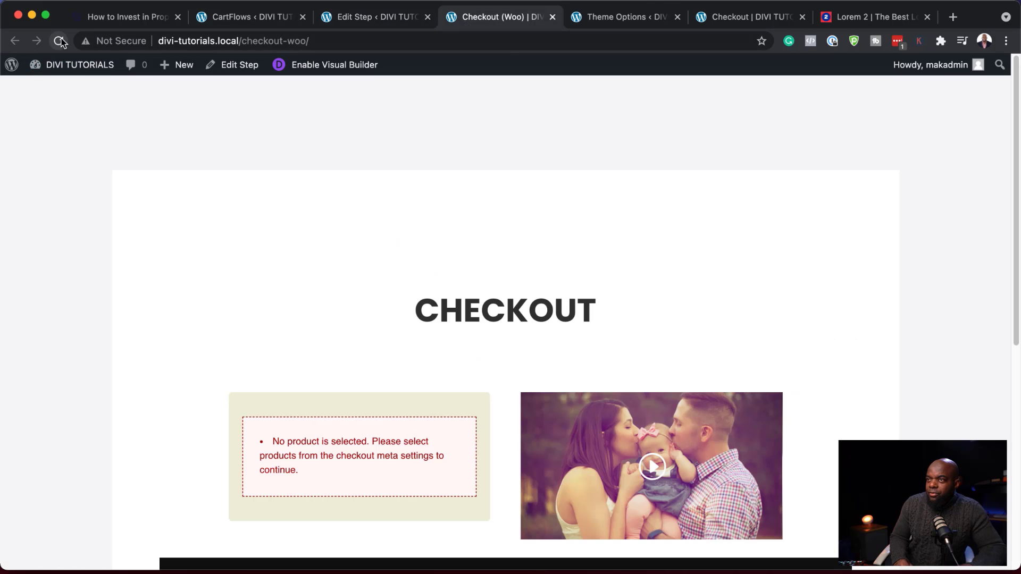
{"action": "scroll", "coordinate": [114, 228], "scroll_direction": "down", "scroll_amount": 6}
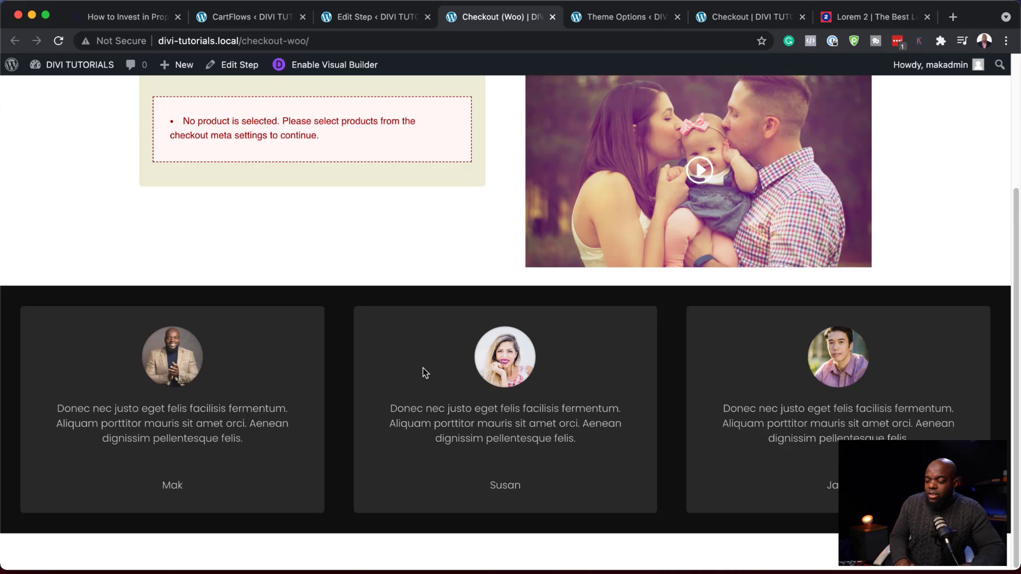
Step: Reopen the checkout step in the Divi Builder and change the testimonials row to four equal columns
{"action": "left_click", "coordinate": [391, 18]}
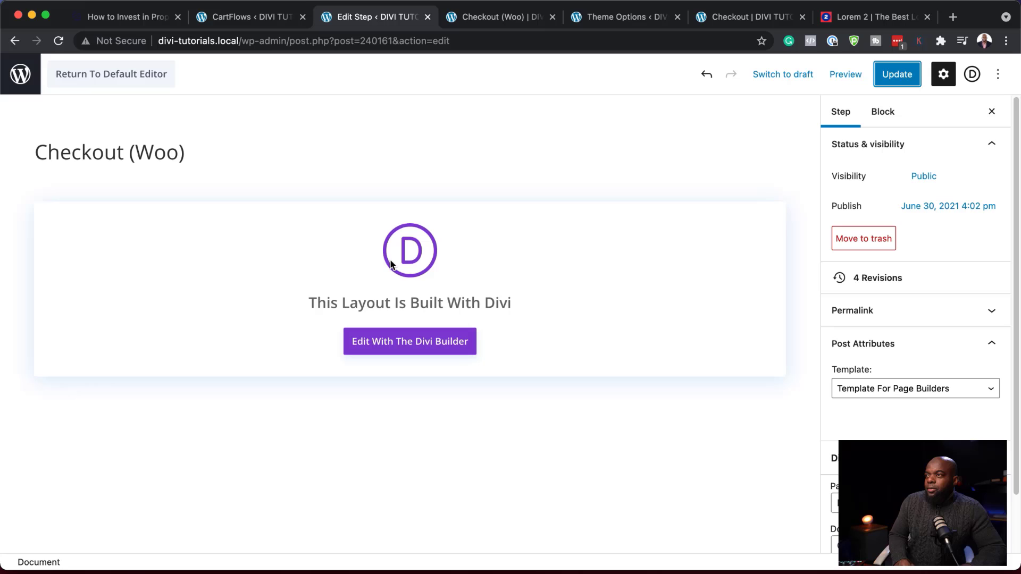
{"action": "left_click", "coordinate": [433, 351]}
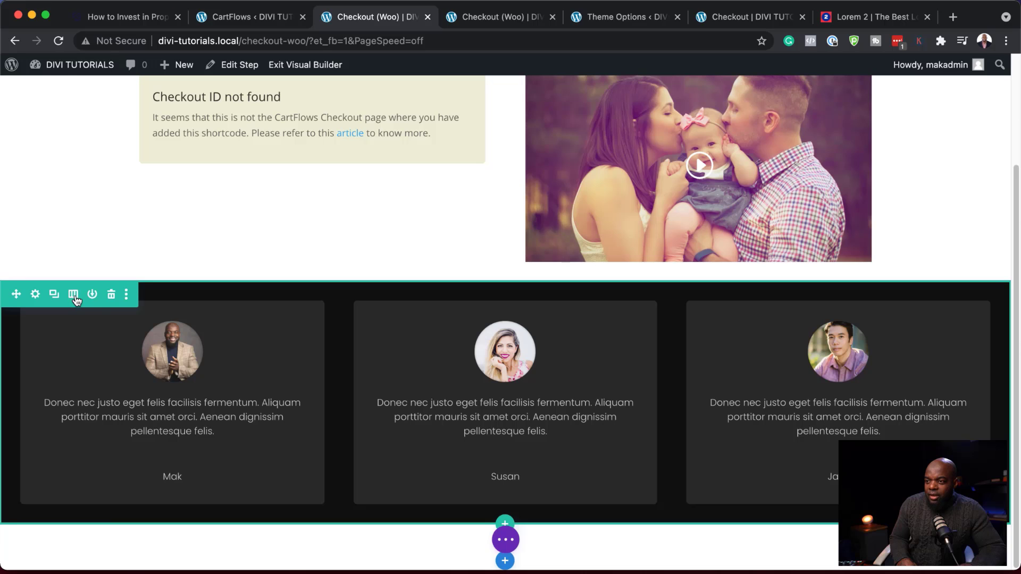
{"action": "left_click", "coordinate": [74, 295]}
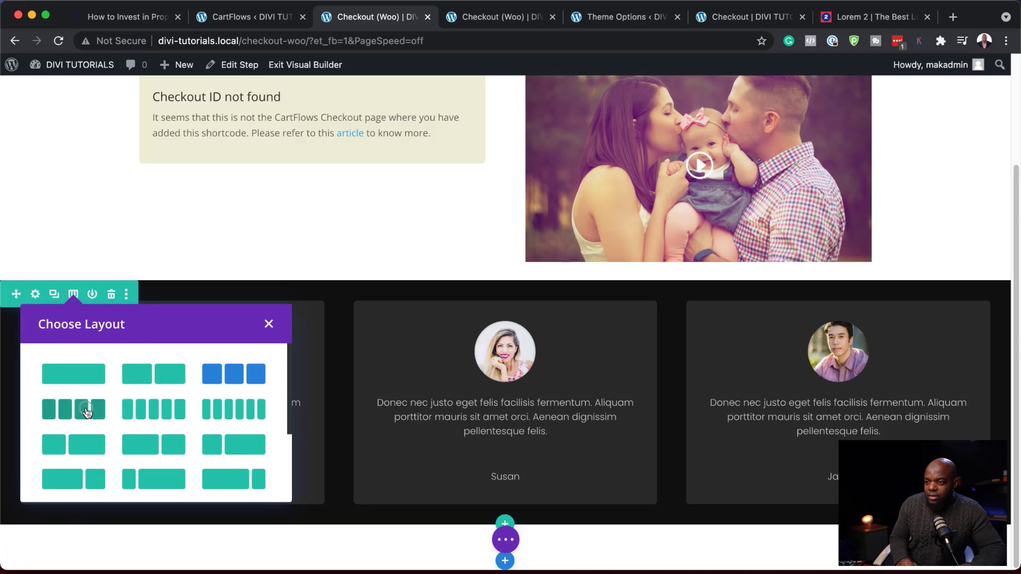
{"action": "left_click", "coordinate": [87, 411]}
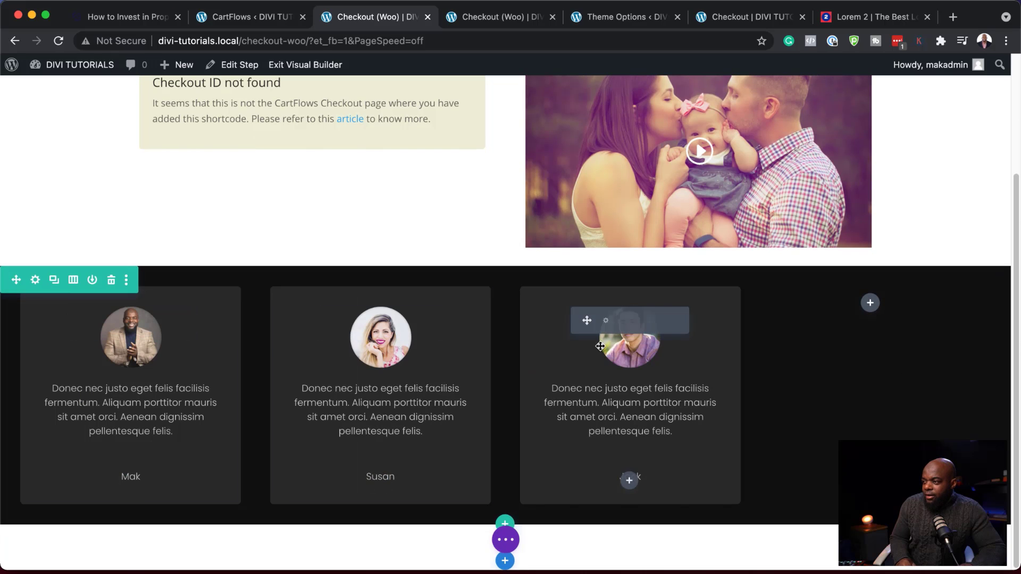
Step: Duplicate the third testimonial, move the copy into the empty fourth column and enter a different author first name for it
{"action": "left_click", "coordinate": [625, 321]}
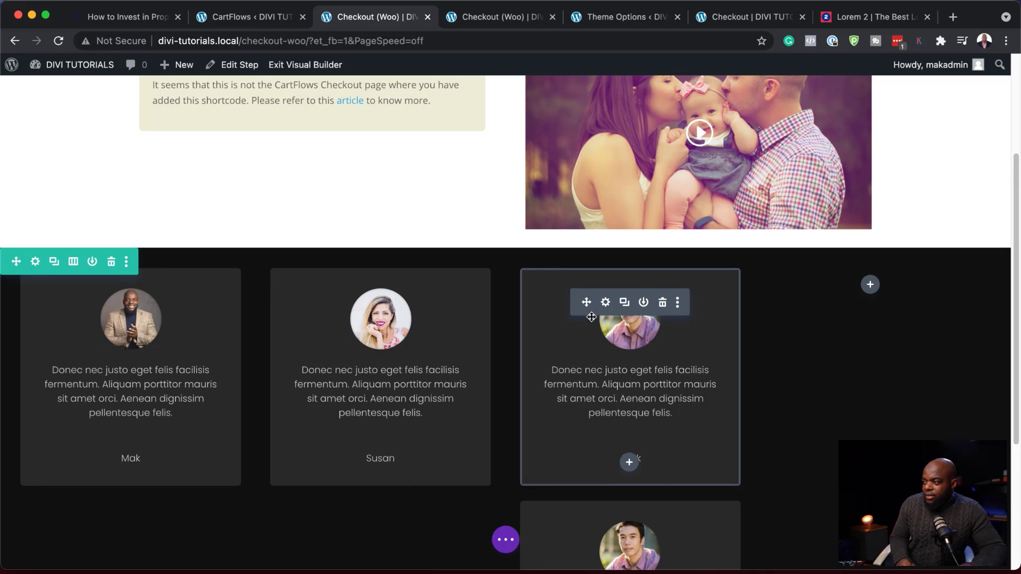
{"action": "left_click_drag", "start_coordinate": [587, 304], "coordinate": [851, 295]}
{"action": "left_click", "coordinate": [857, 324]}
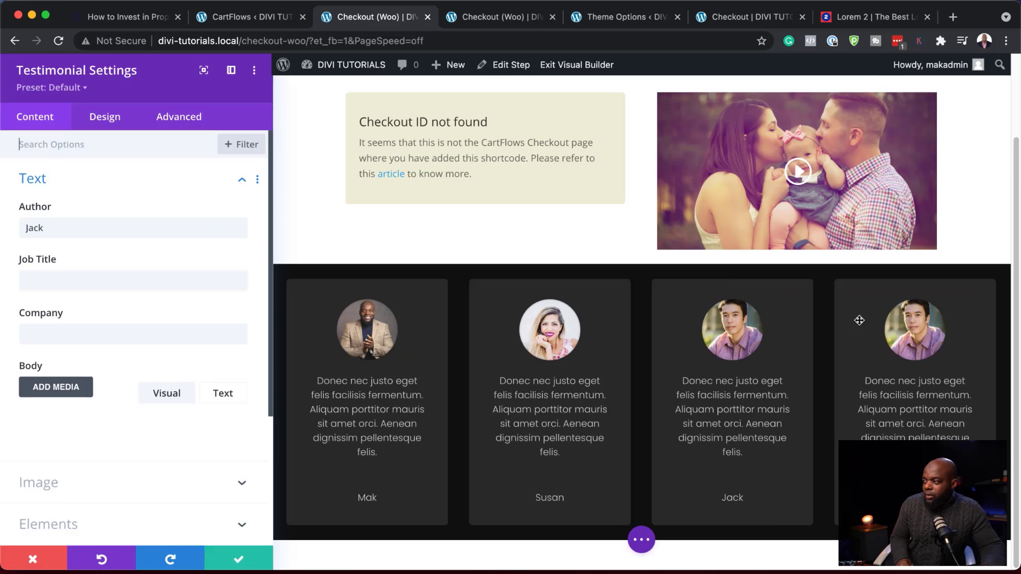
{"action": "double_click", "coordinate": [89, 232]}
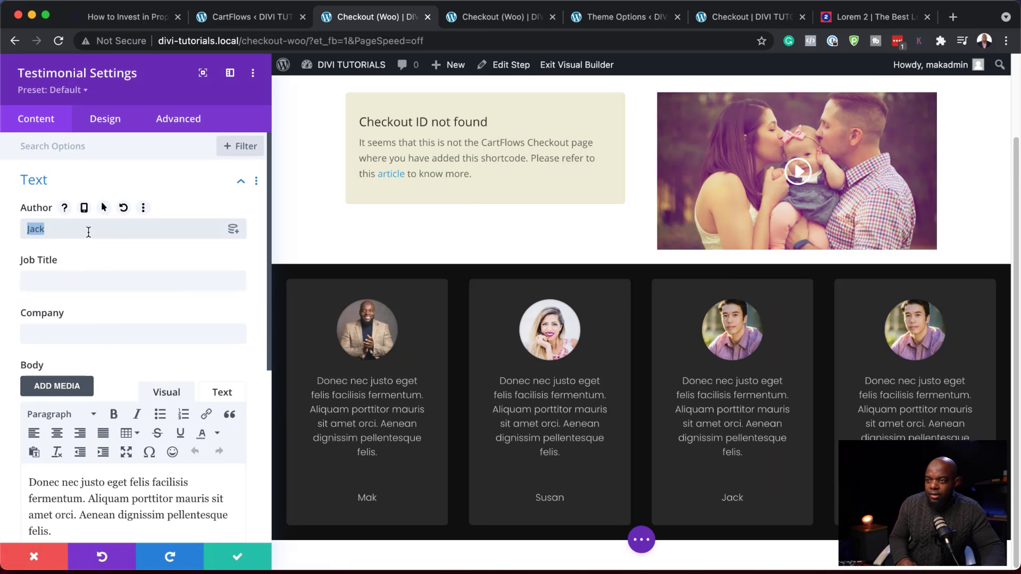
{"action": "type", "text": "Jane"}
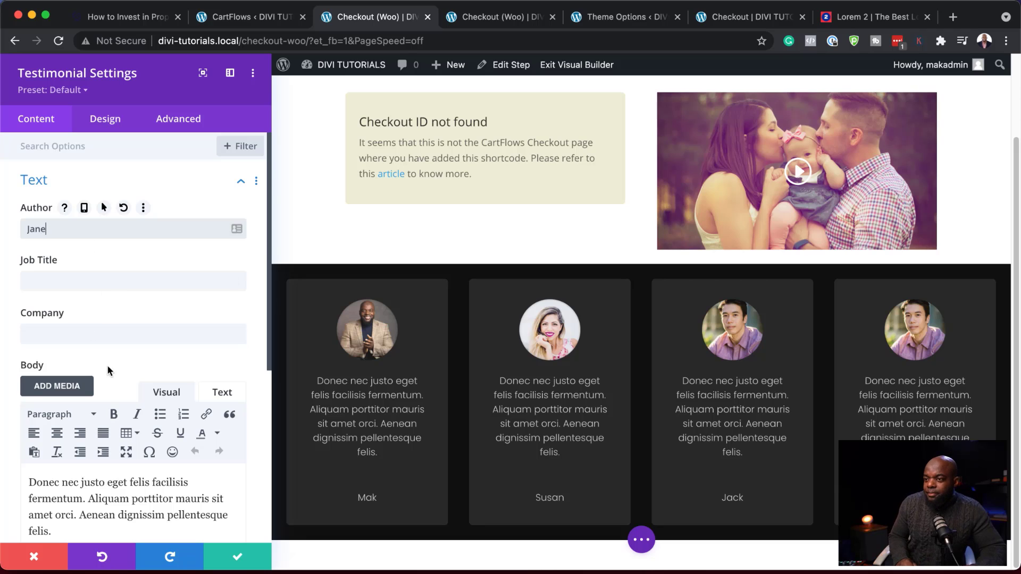
Step: Change the fourth testimonial's image to eye-doctor-09.jpg from the media library and save its settings
{"action": "scroll", "coordinate": [117, 370], "scroll_direction": "down", "scroll_amount": 5}
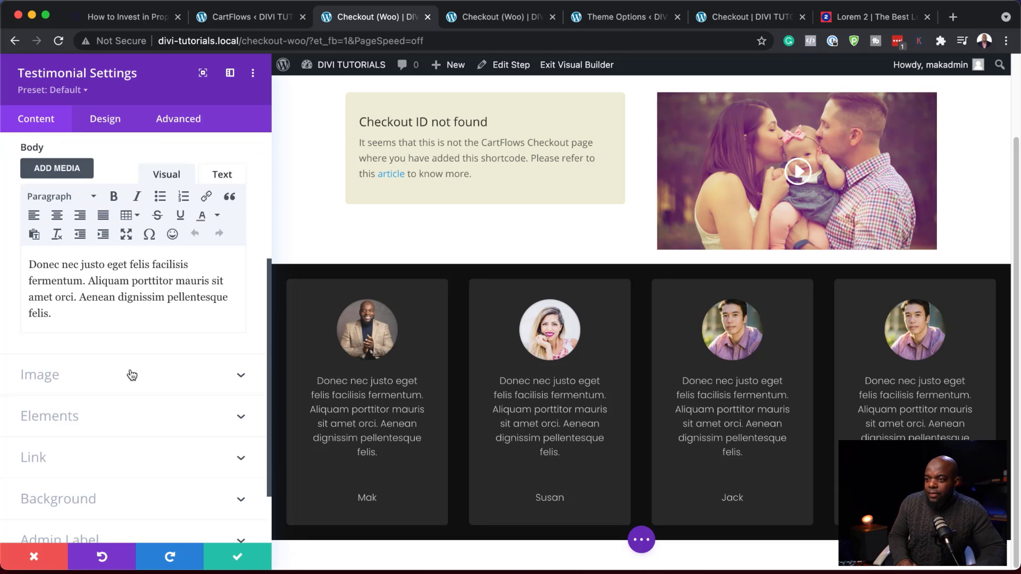
{"action": "left_click", "coordinate": [130, 372]}
{"action": "left_click", "coordinate": [144, 255]}
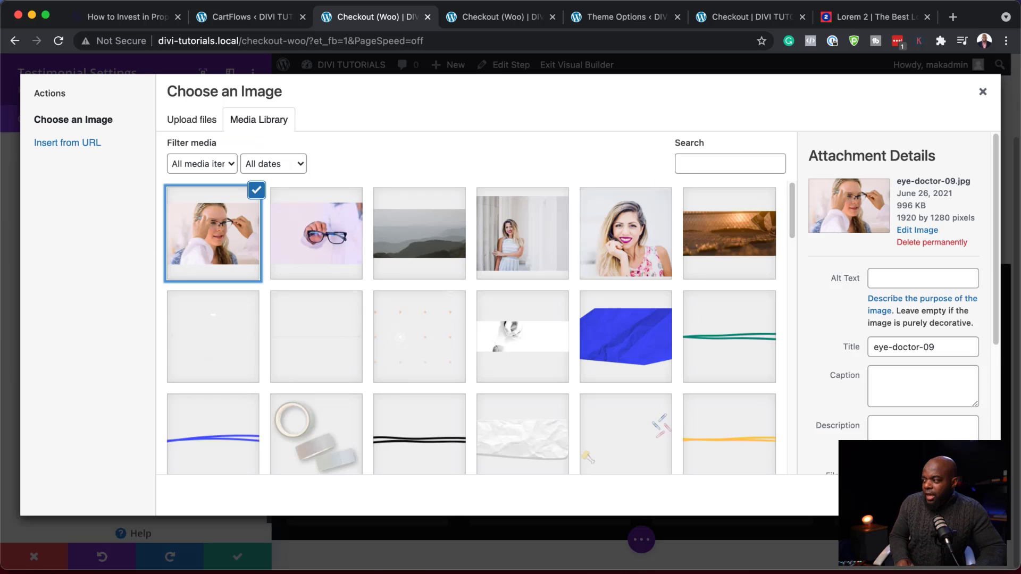
{"action": "left_click", "coordinate": [952, 495]}
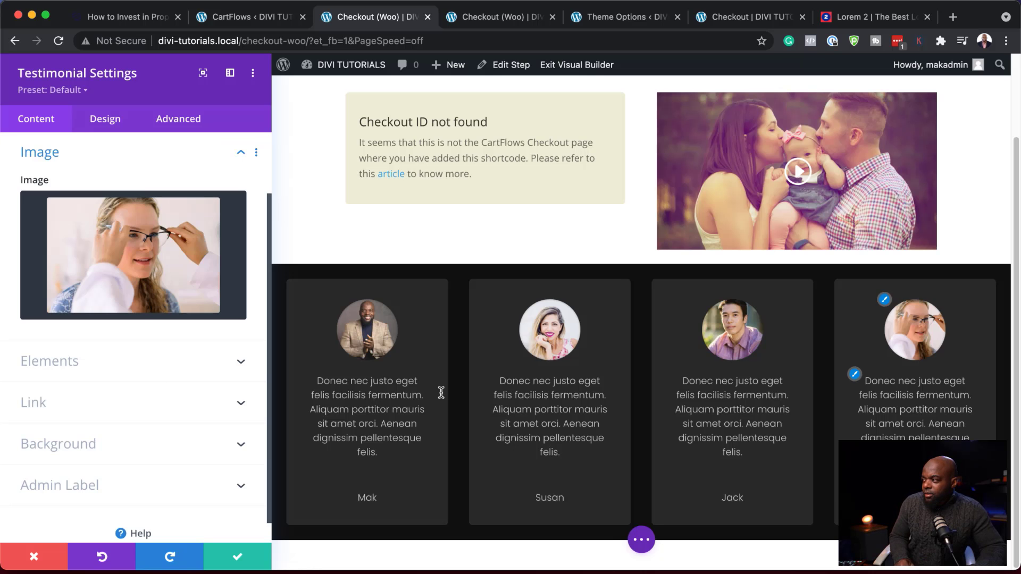
{"action": "left_click", "coordinate": [235, 558]}
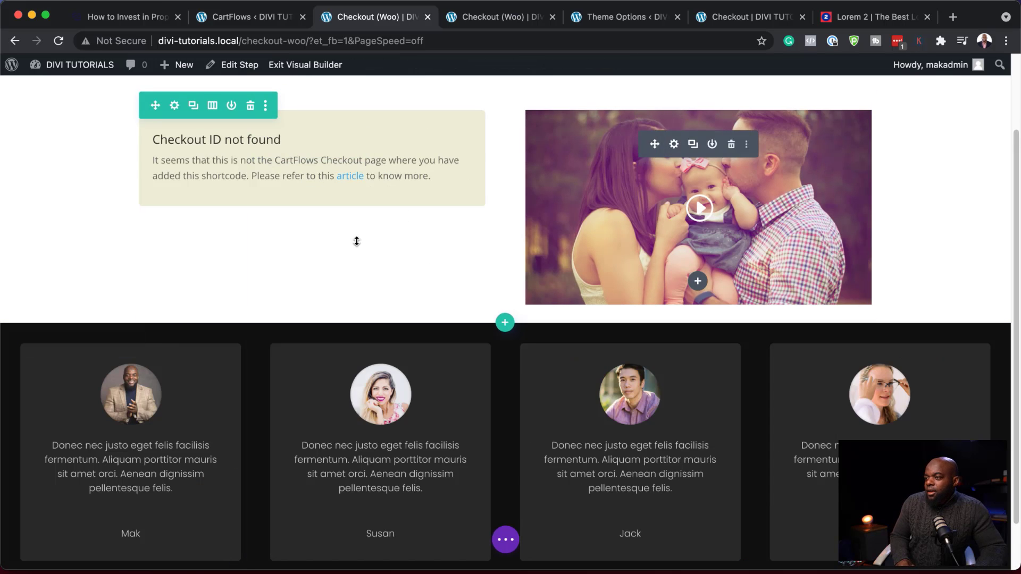
Step: Insert a Countdown Timer module below the checkout shortcode module
{"action": "scroll", "coordinate": [387, 359], "scroll_direction": "up", "scroll_amount": 3}
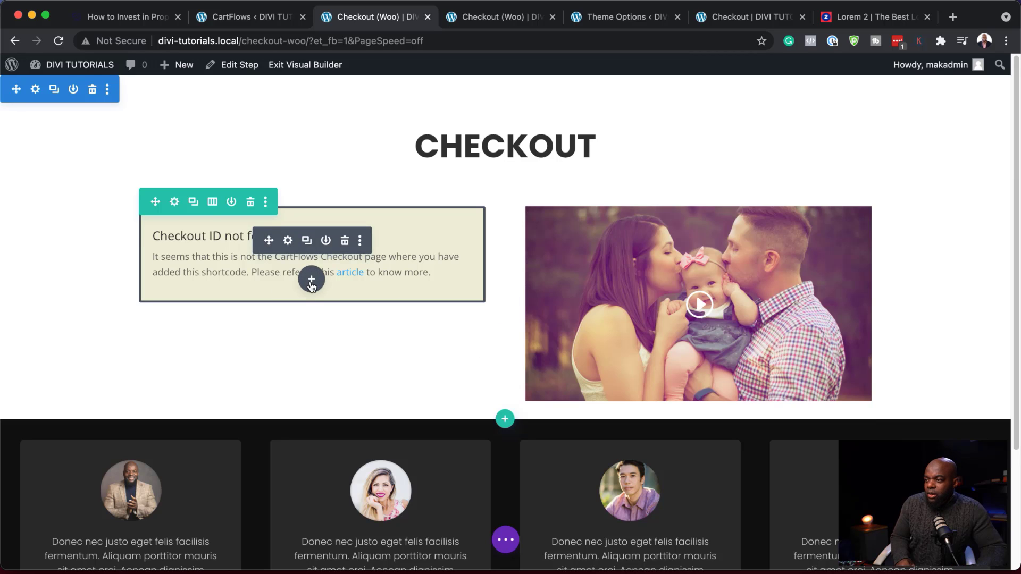
{"action": "left_click", "coordinate": [311, 282]}
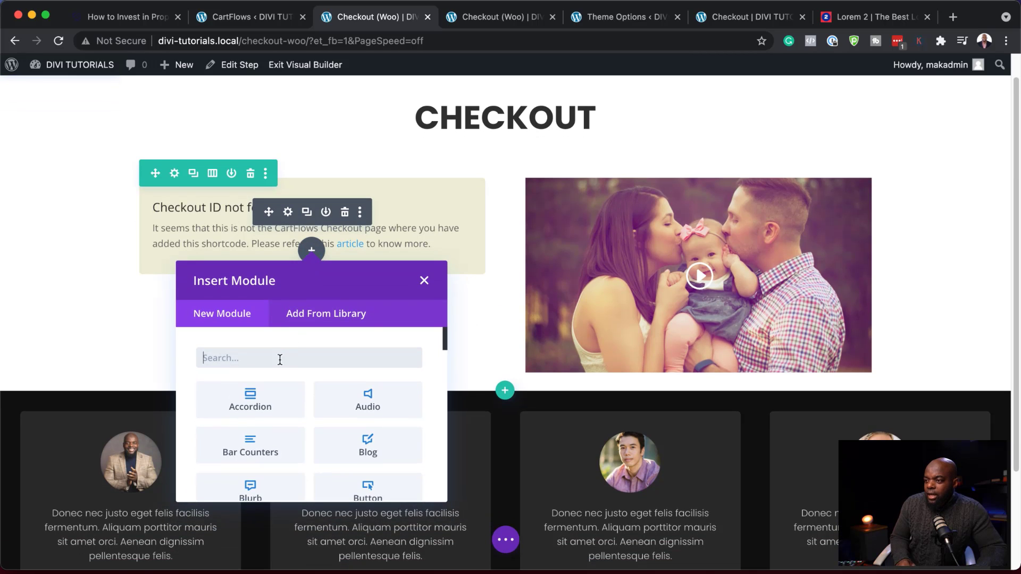
{"action": "scroll", "coordinate": [415, 418], "scroll_direction": "down", "scroll_amount": 5}
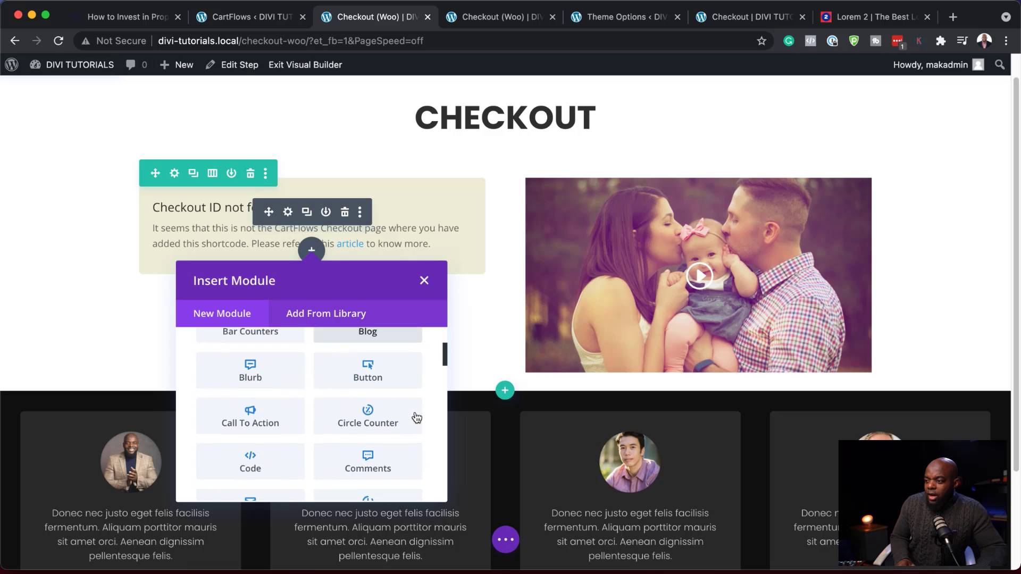
{"action": "scroll", "coordinate": [417, 418], "scroll_direction": "down", "scroll_amount": 1}
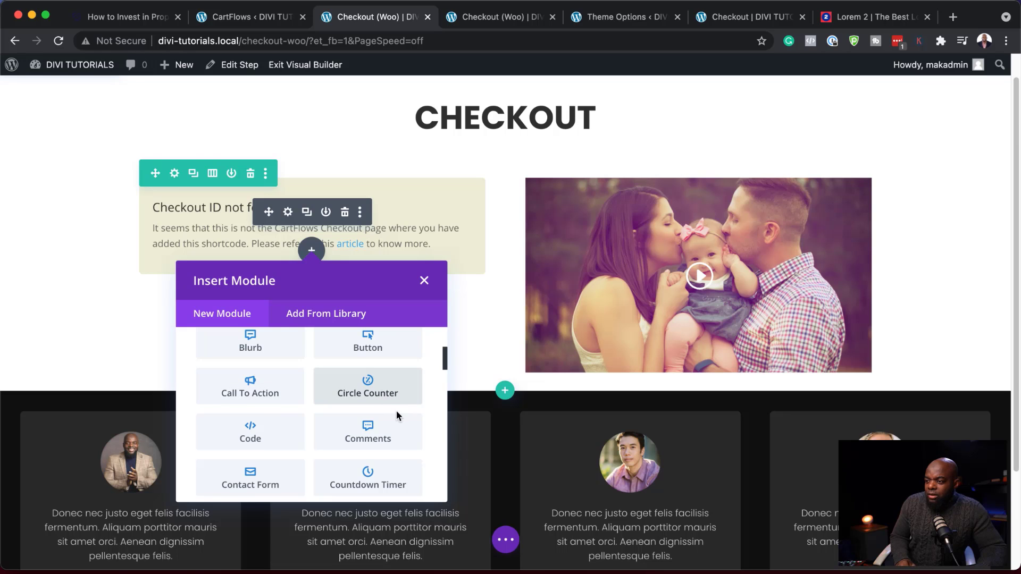
{"action": "scroll", "coordinate": [398, 421], "scroll_direction": "down", "scroll_amount": 1}
{"action": "left_click", "coordinate": [392, 462]}
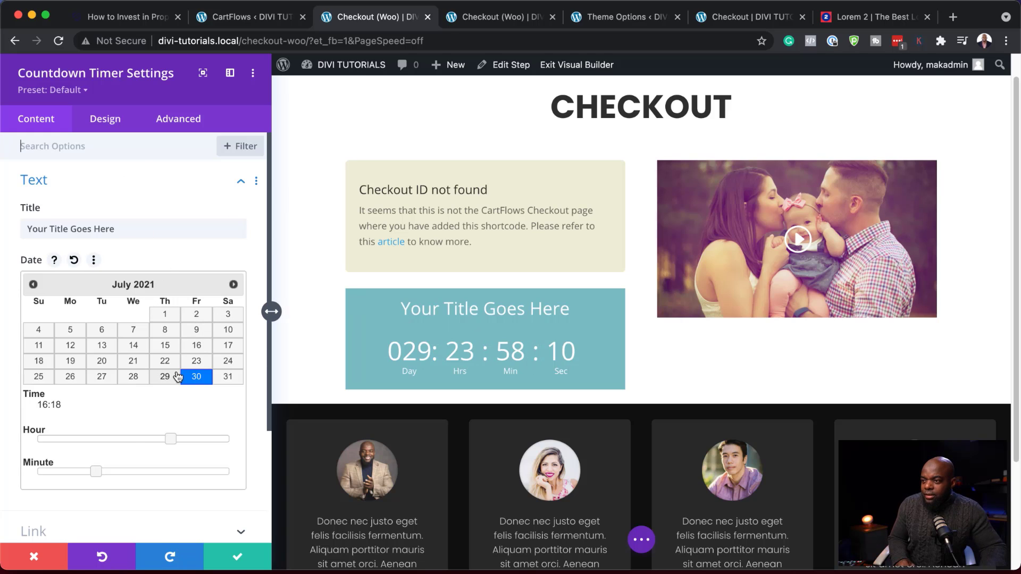
Step: Set the countdown timer's end date to July 2, 2021 and its title to "Hurry The Deal Ends Soon!"
{"action": "left_click", "coordinate": [201, 316]}
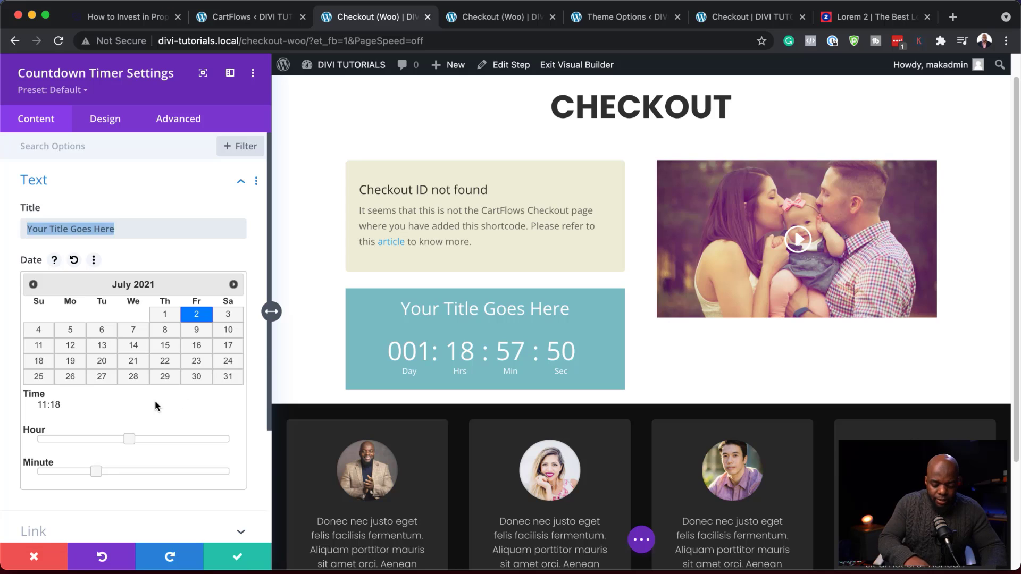
{"action": "type", "text": "H"}
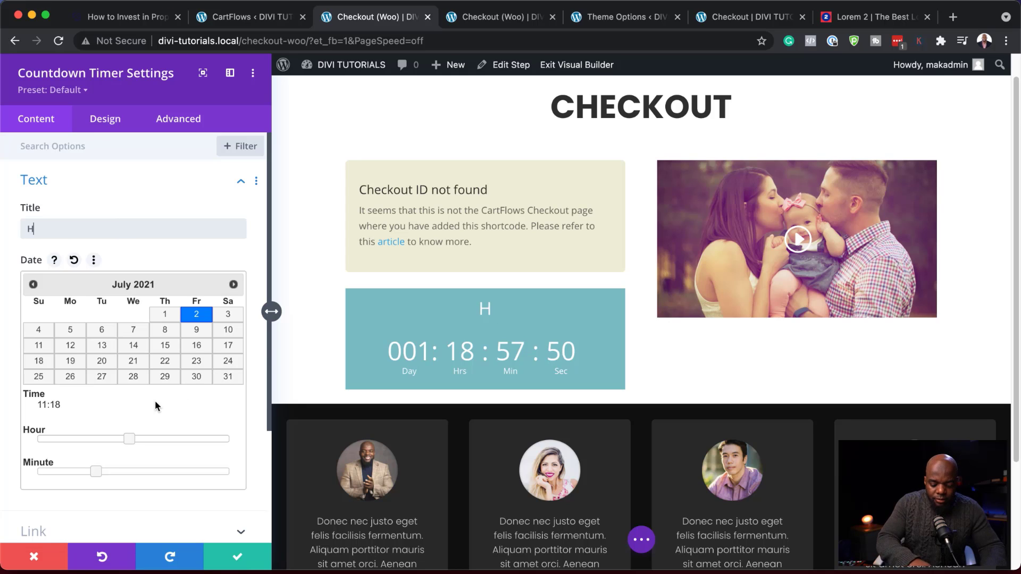
{"action": "type", "text": "urry The Deal Ends Soon!"}
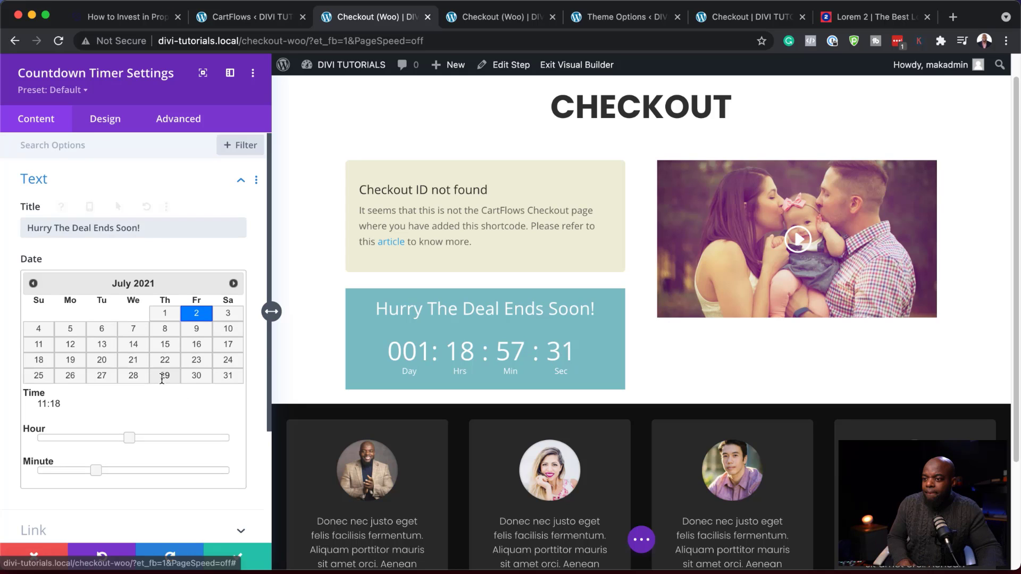
Step: Set the countdown timer's background color to the orange saved swatch
{"action": "scroll", "coordinate": [128, 425], "scroll_direction": "down", "scroll_amount": 3}
{"action": "left_click", "coordinate": [128, 425]}
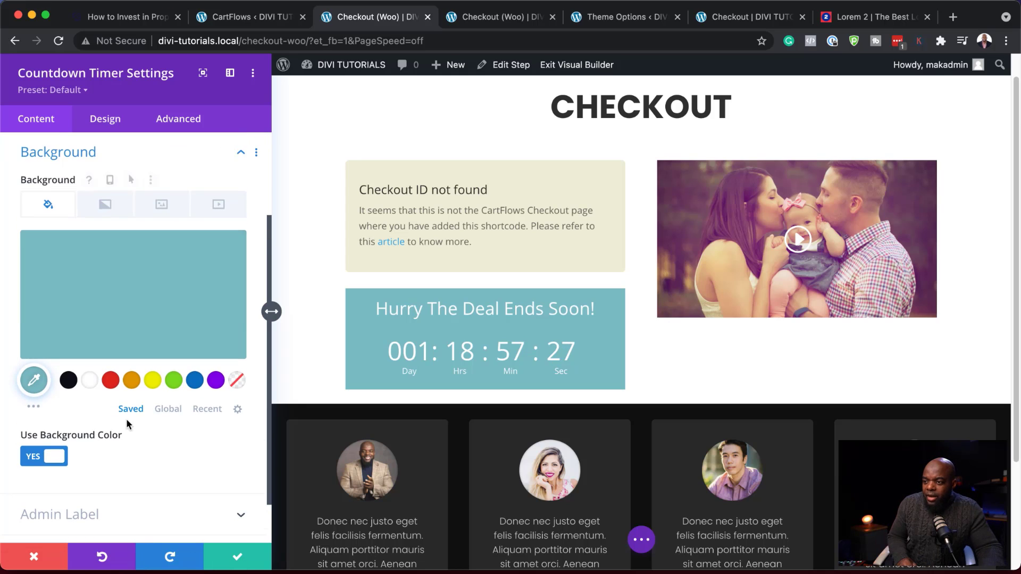
{"action": "left_click", "coordinate": [133, 385]}
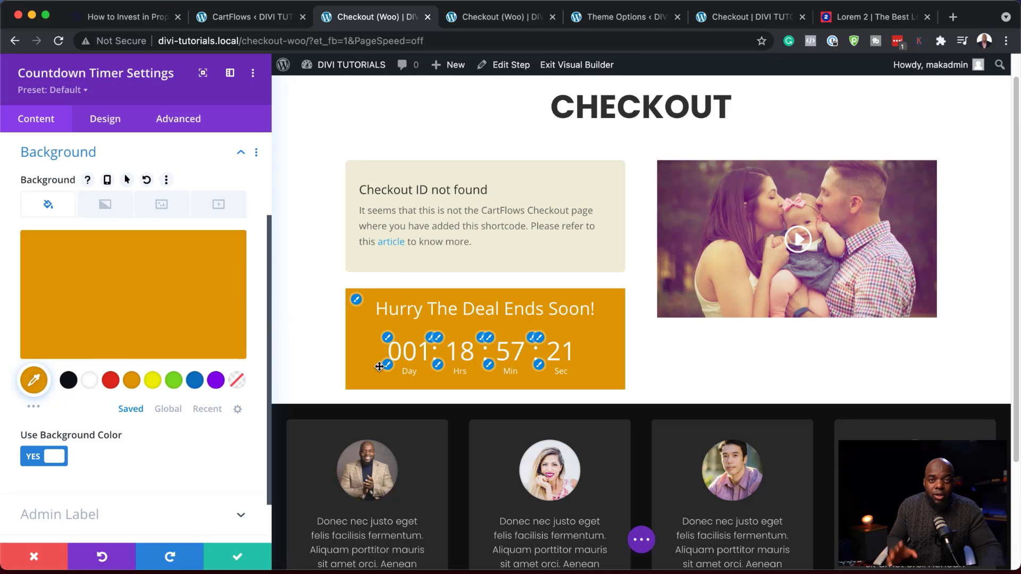
Step: Set the font of the countdown timer's numbers to Poppins
{"action": "left_click", "coordinate": [118, 126]}
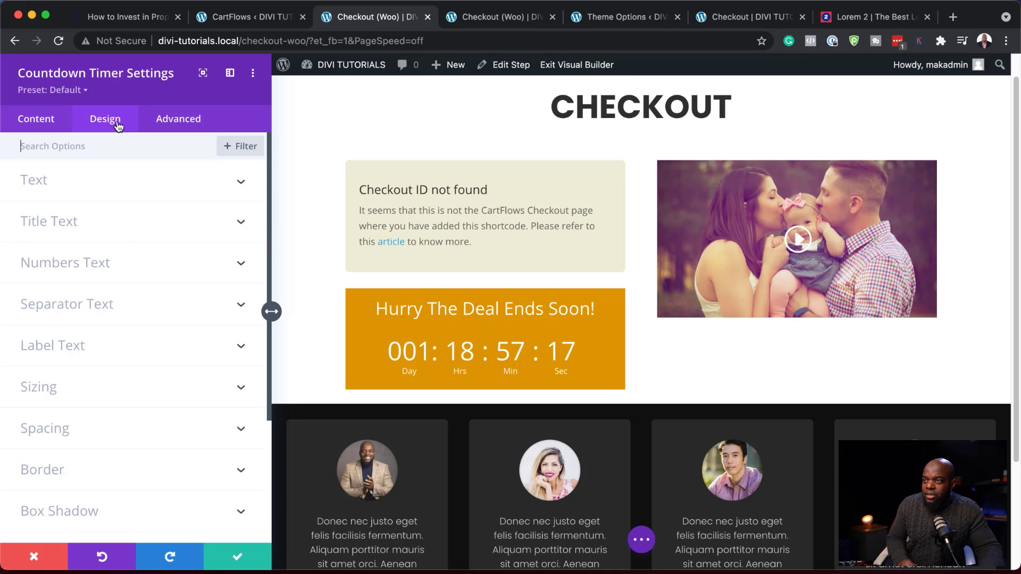
{"action": "left_click", "coordinate": [388, 339]}
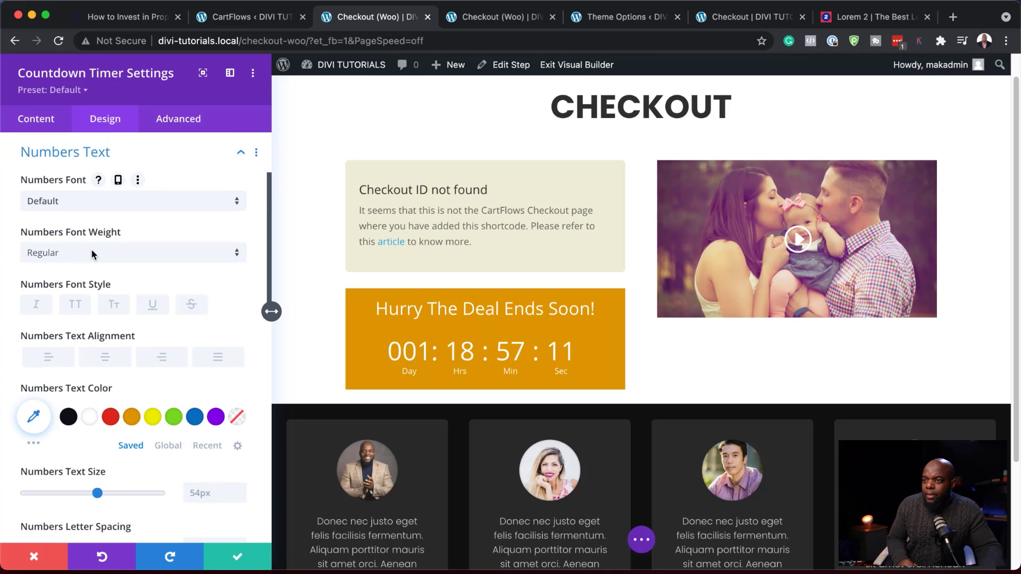
{"action": "left_click", "coordinate": [89, 203]}
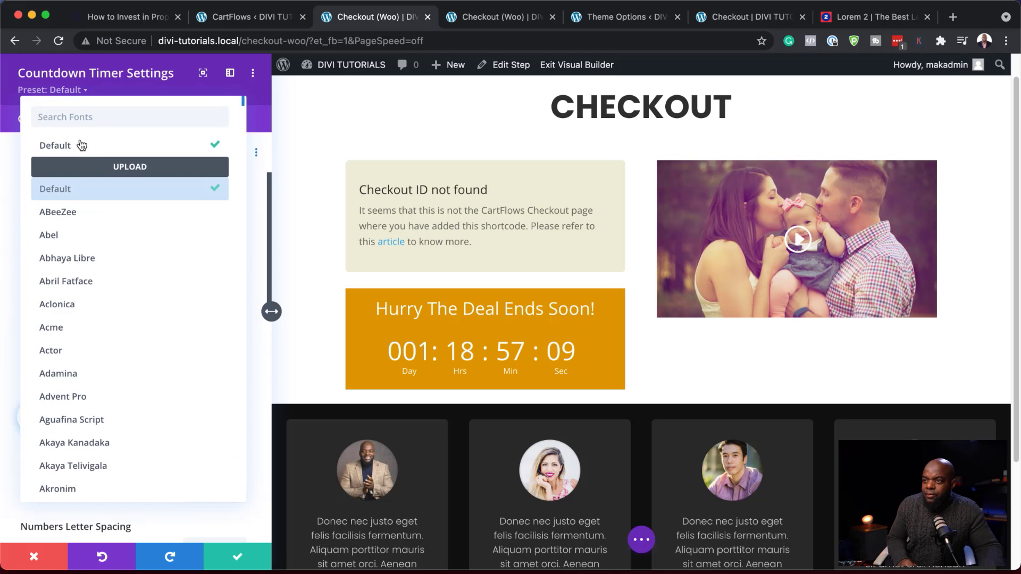
{"action": "scroll", "coordinate": [66, 237], "scroll_direction": "down", "scroll_amount": 5}
{"action": "type", "text": "popp"}
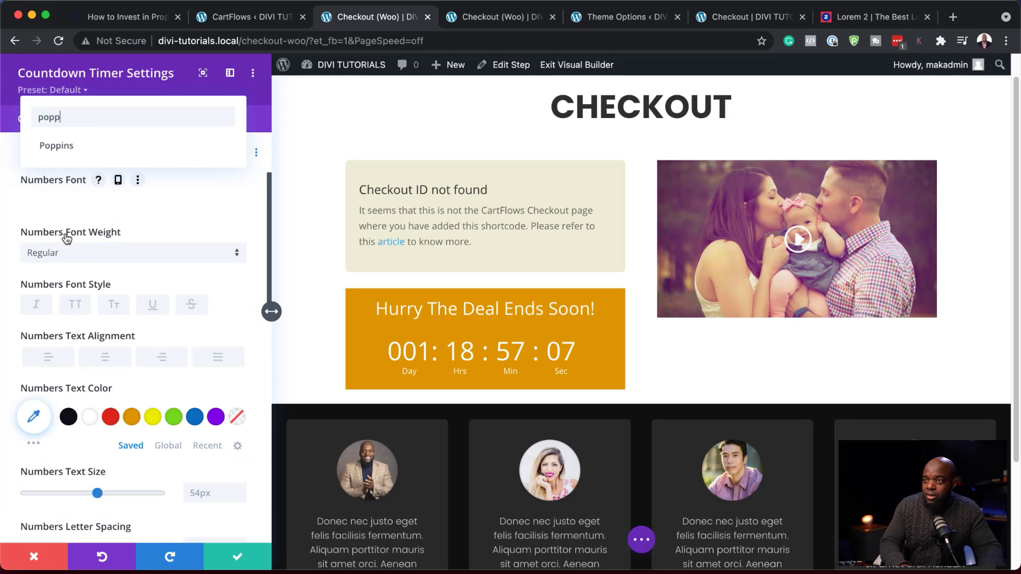
{"action": "left_click", "coordinate": [89, 154]}
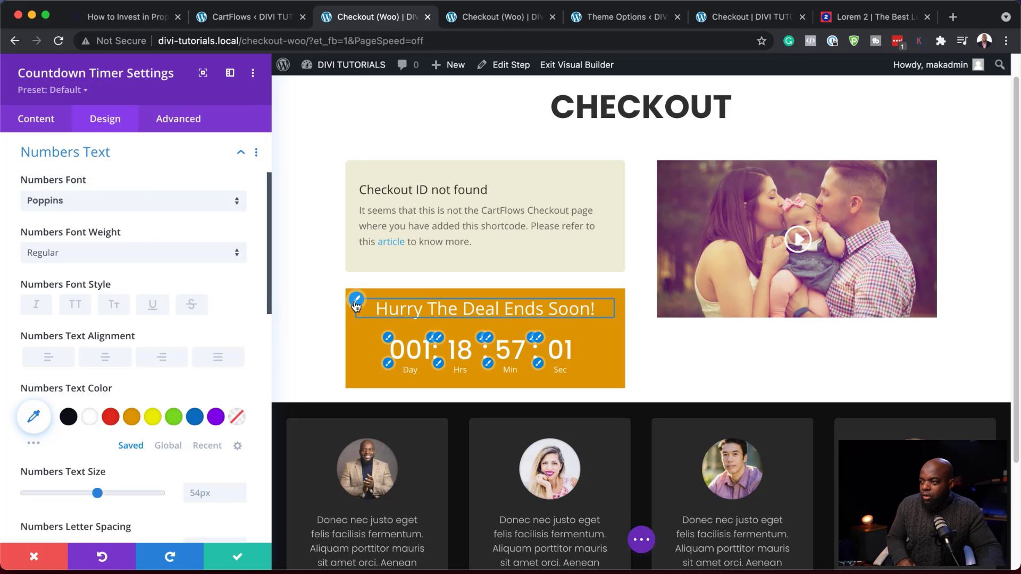
Step: Set the countdown timer's title font to Poppins with a Bold weight
{"action": "left_click", "coordinate": [356, 305]}
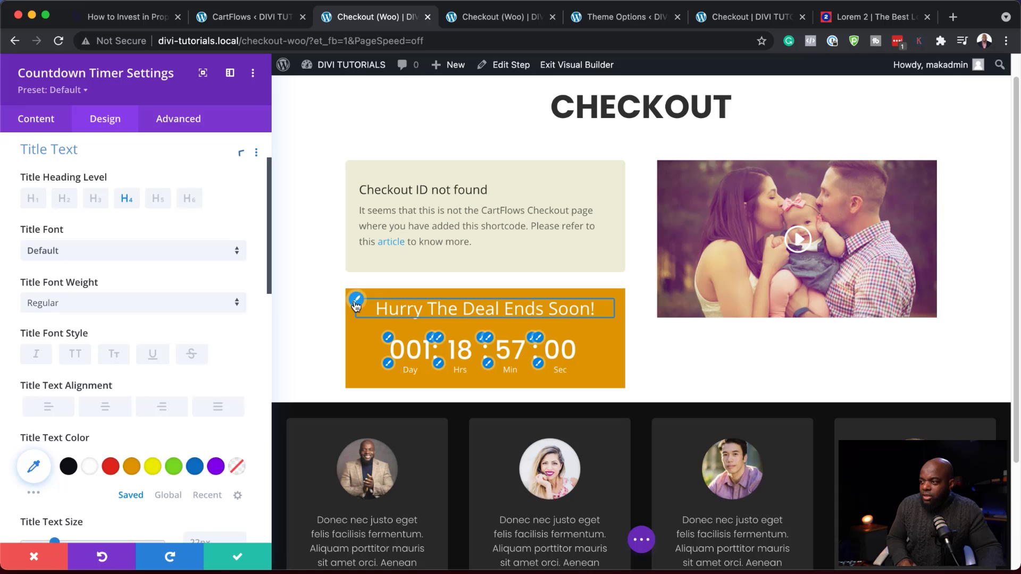
{"action": "left_click", "coordinate": [178, 254]}
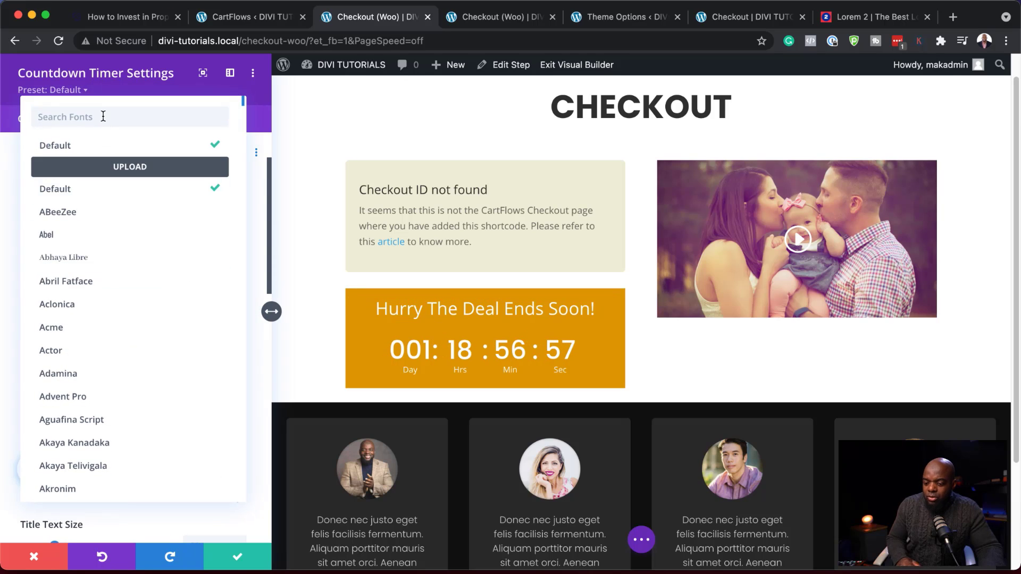
{"action": "left_click", "coordinate": [103, 117]}
{"action": "type", "text": "popp"}
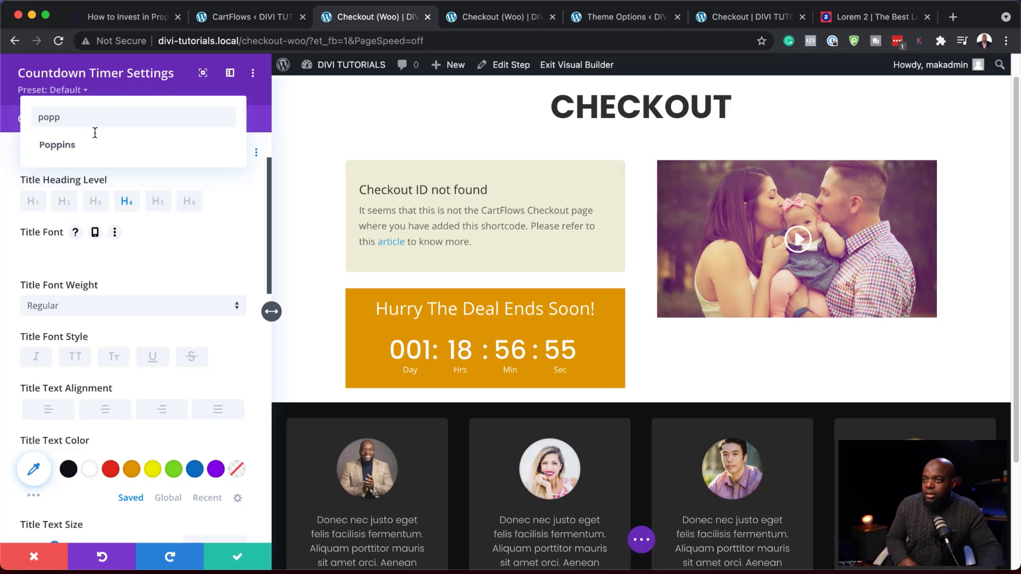
{"action": "left_click", "coordinate": [93, 145]}
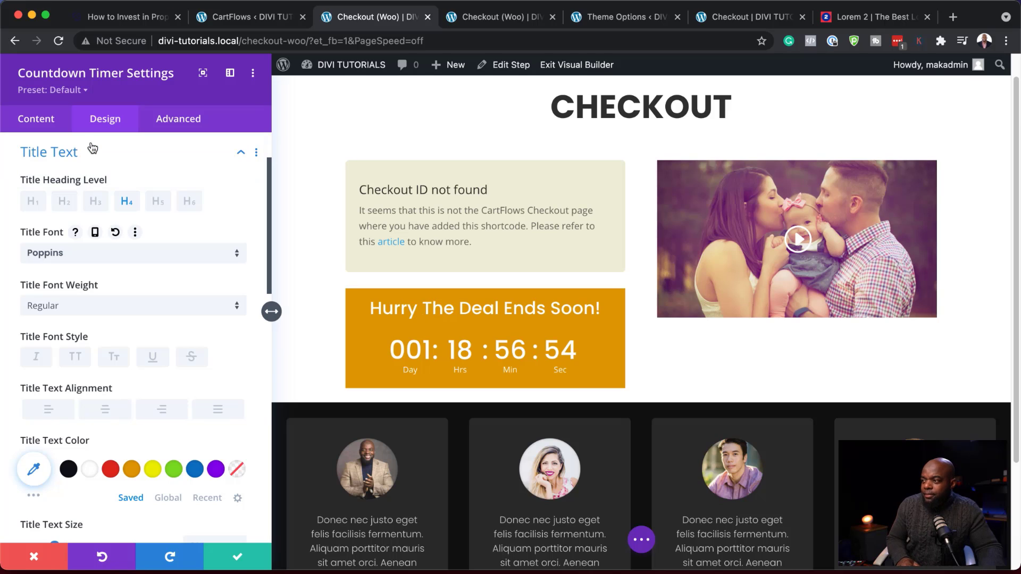
{"action": "left_click", "coordinate": [109, 314]}
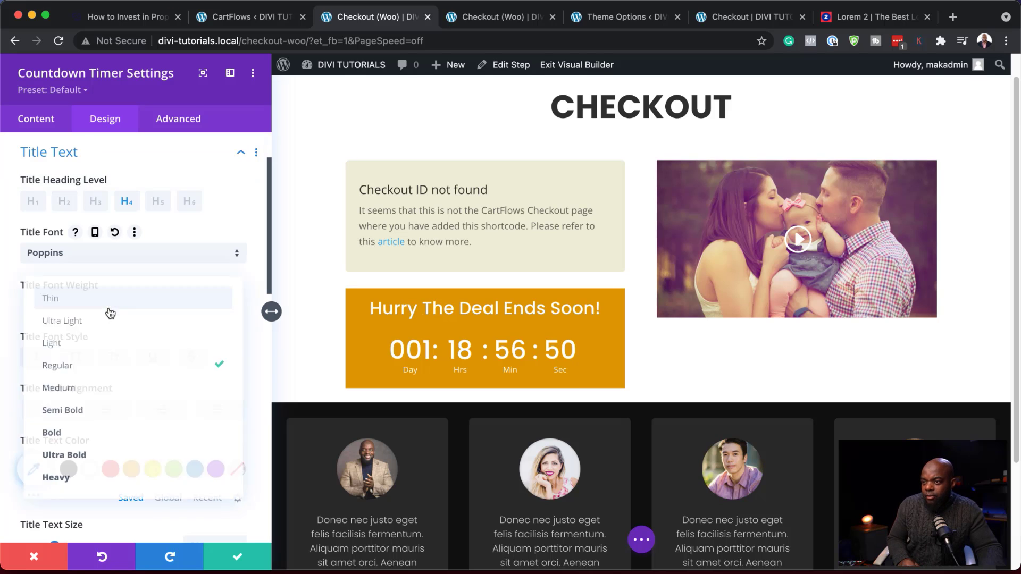
{"action": "left_click", "coordinate": [109, 435]}
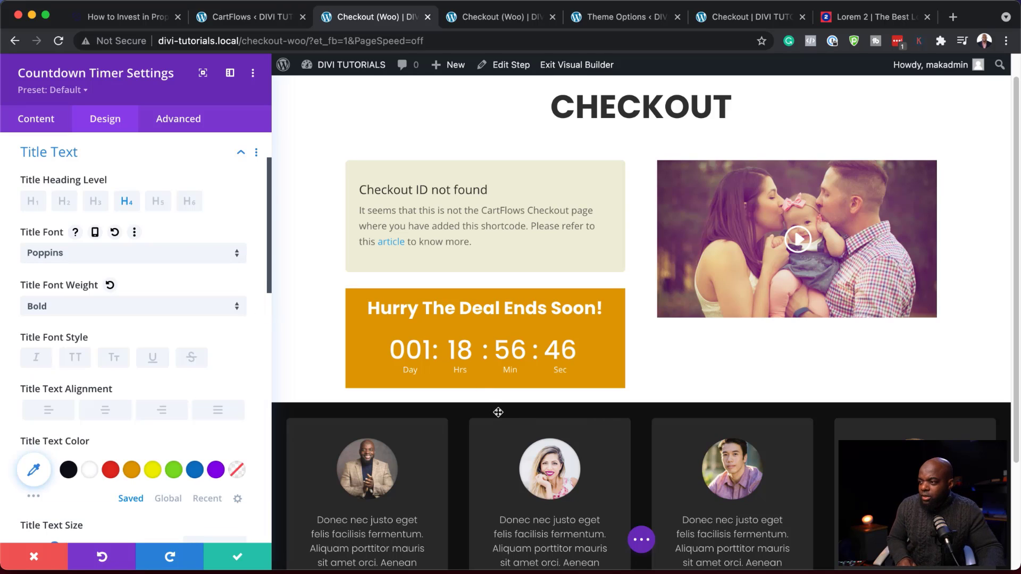
Step: Set the font of the countdown timer's labels to Poppins
{"action": "left_click", "coordinate": [388, 364]}
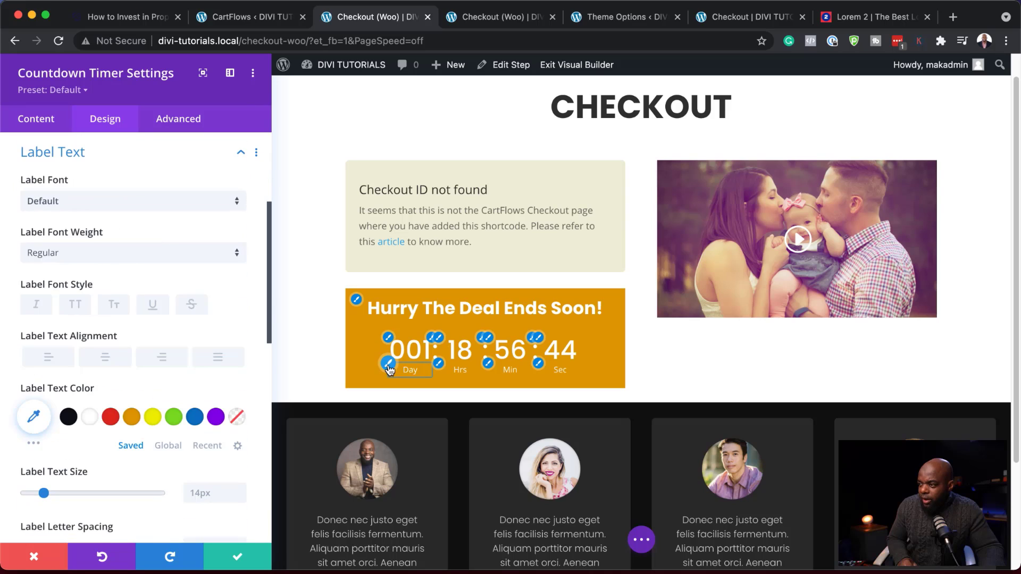
{"action": "left_click", "coordinate": [82, 207]}
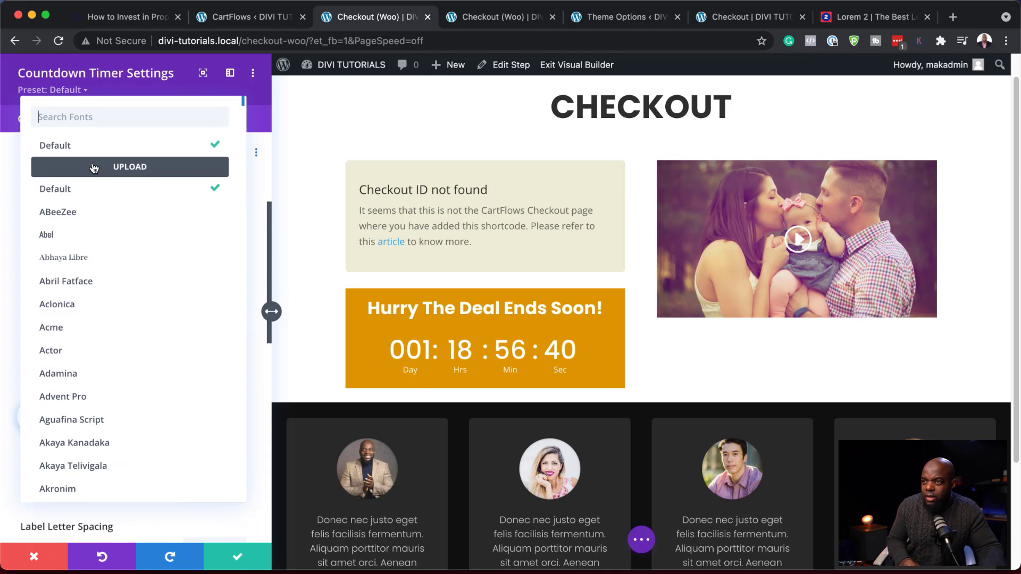
{"action": "type", "text": "popp"}
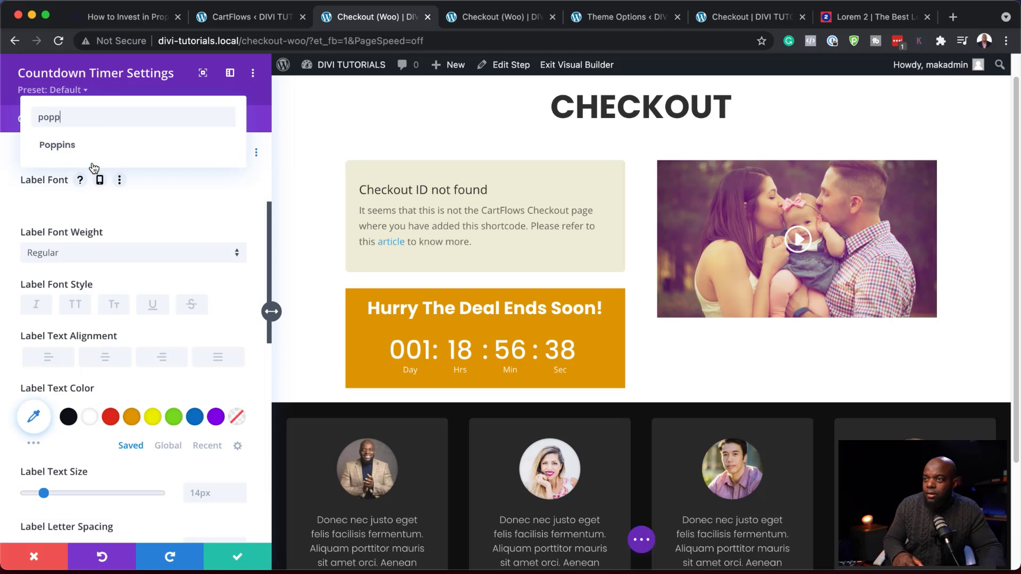
{"action": "left_click", "coordinate": [115, 156]}
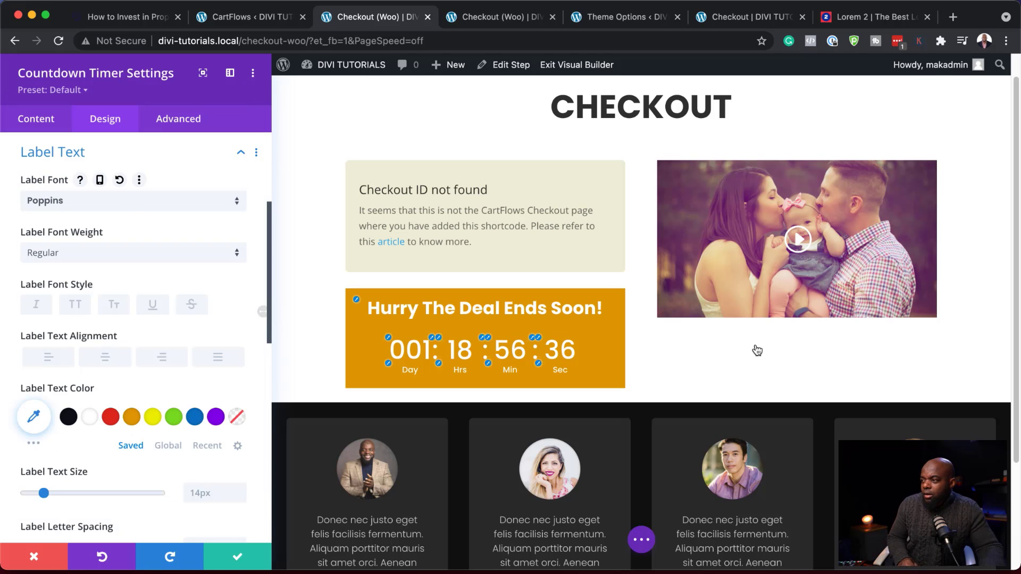
Step: Round all corners of the countdown timer's border to 5px and save the module's settings
{"action": "scroll", "coordinate": [269, 308], "scroll_direction": "down", "scroll_amount": 3}
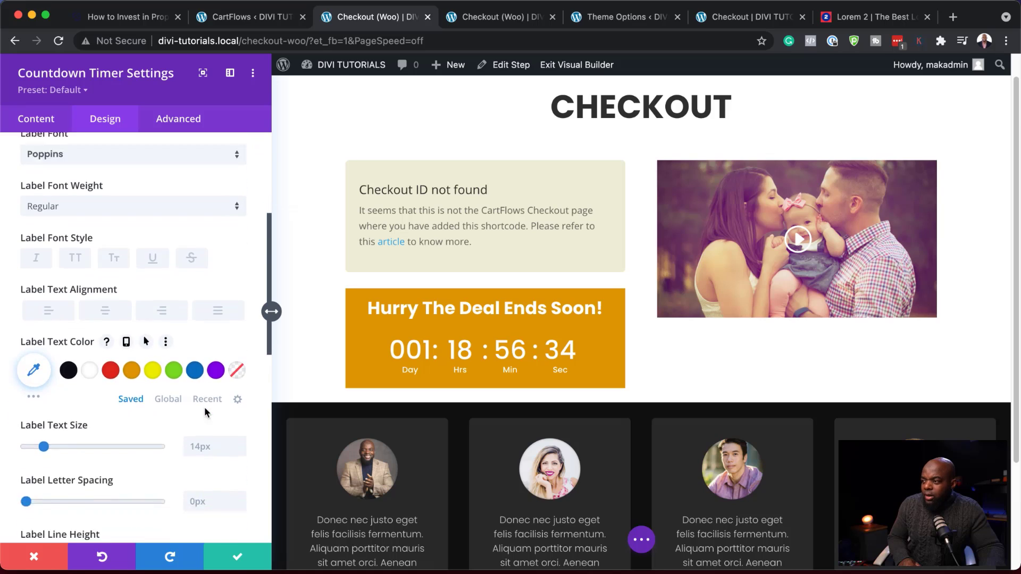
{"action": "scroll", "coordinate": [205, 408], "scroll_direction": "down", "scroll_amount": 7}
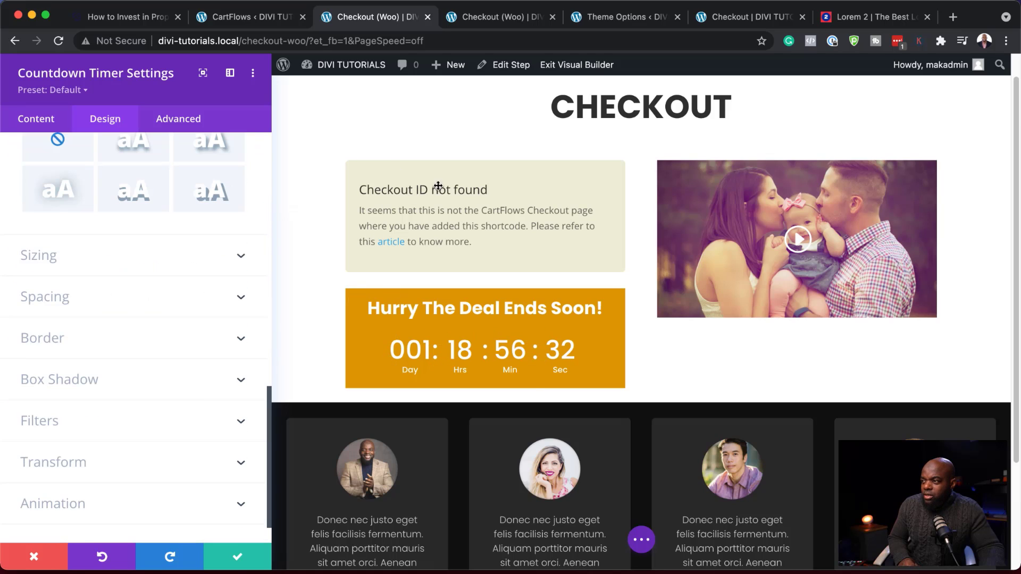
{"action": "scroll", "coordinate": [107, 424], "scroll_direction": "down", "scroll_amount": 2}
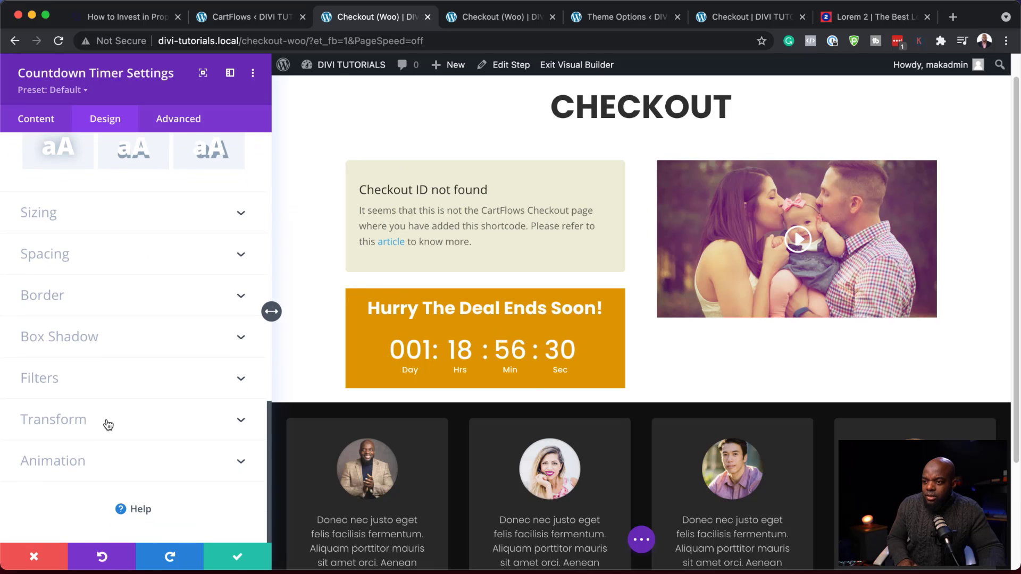
{"action": "left_click", "coordinate": [75, 296]}
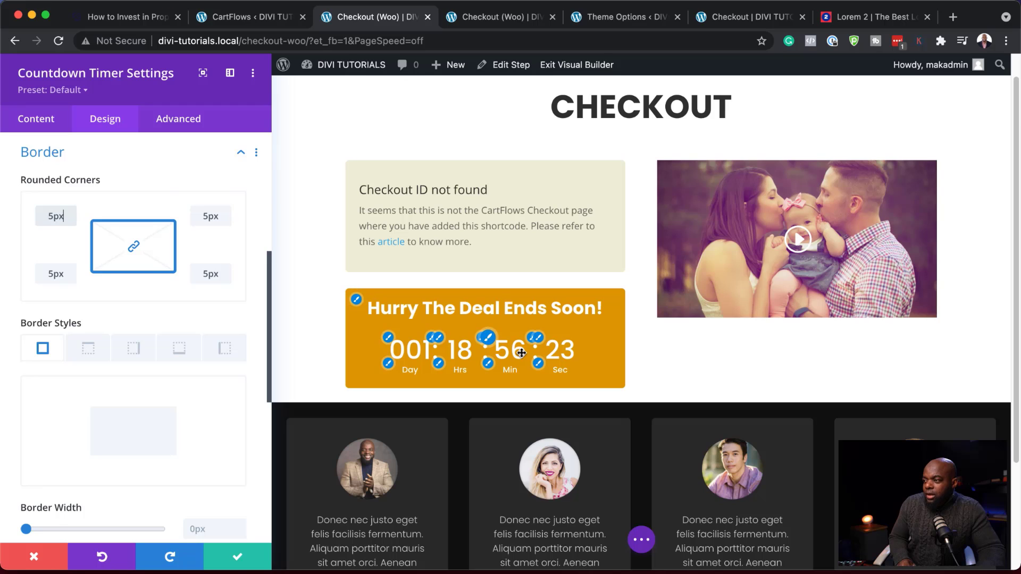
{"action": "left_click", "coordinate": [242, 556]}
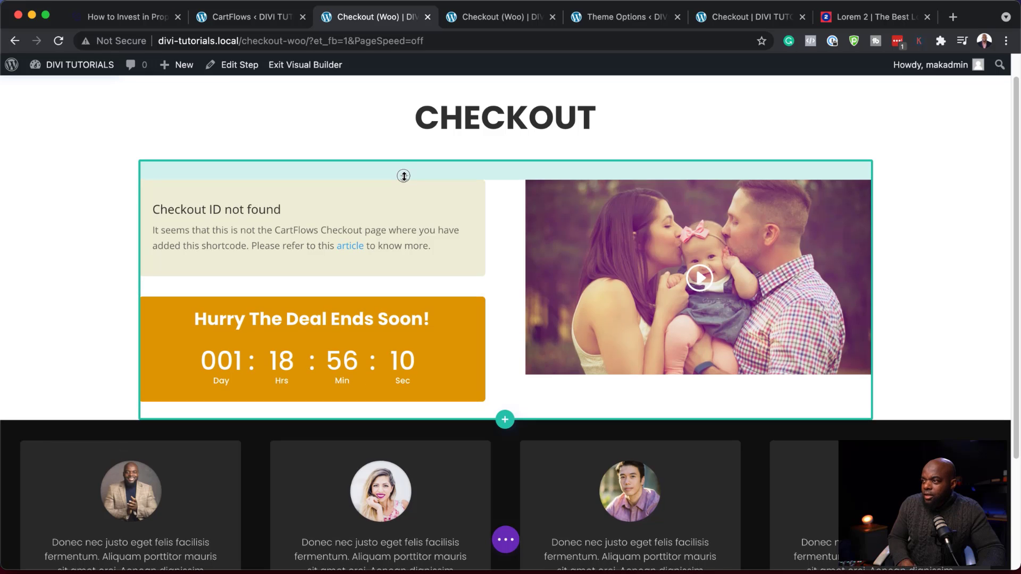
Step: Increase the top and bottom padding of the row containing the checkout shortcode, countdown timer and video
{"action": "left_click_drag", "start_coordinate": [402, 173], "coordinate": [458, 183]}
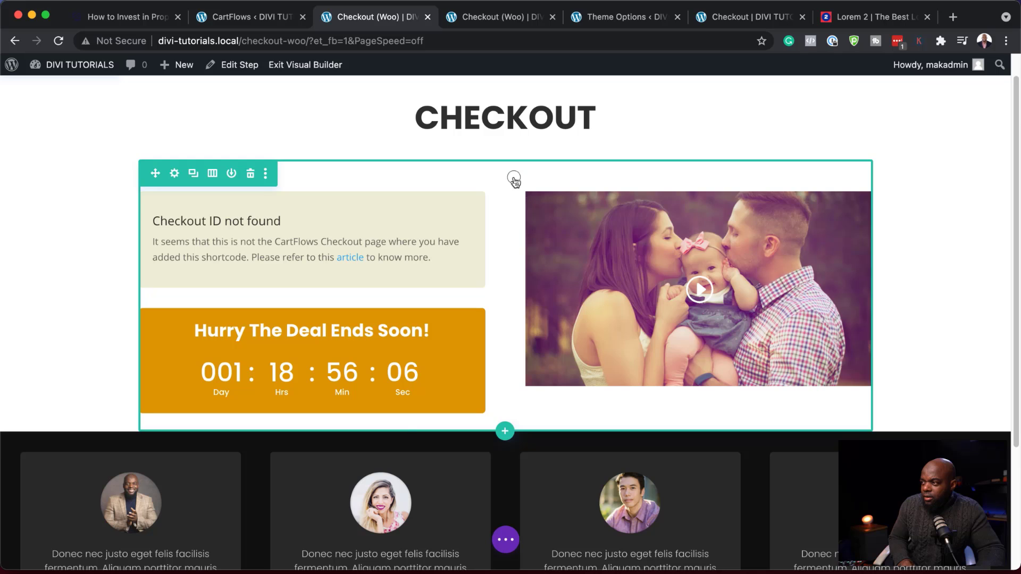
{"action": "left_click_drag", "start_coordinate": [408, 424], "coordinate": [408, 456]}
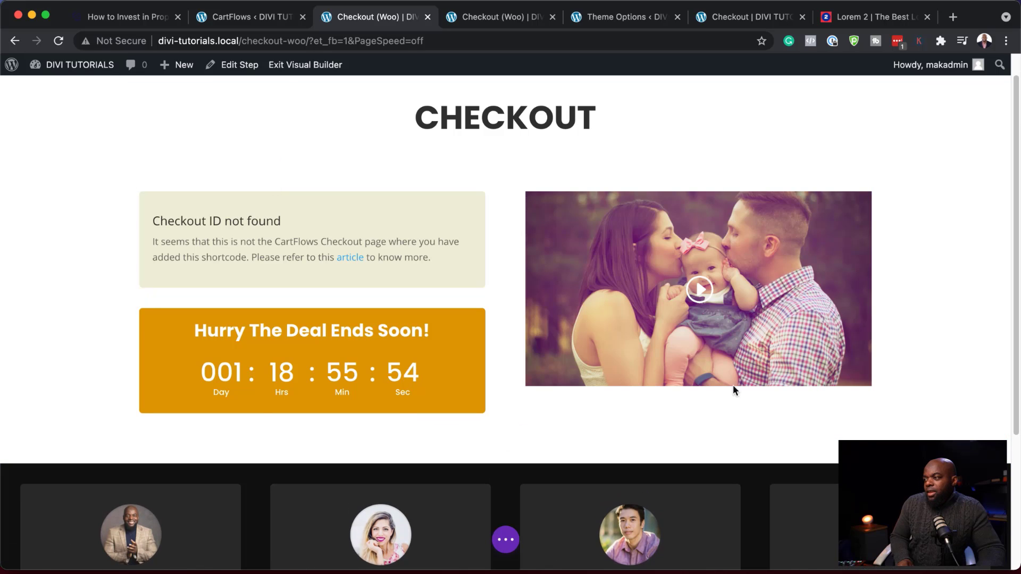
{"action": "scroll", "coordinate": [283, 391], "scroll_direction": "down", "scroll_amount": 4}
Step: Save the checkout page and exit the visual builder
{"action": "scroll", "coordinate": [285, 392], "scroll_direction": "up", "scroll_amount": 5}
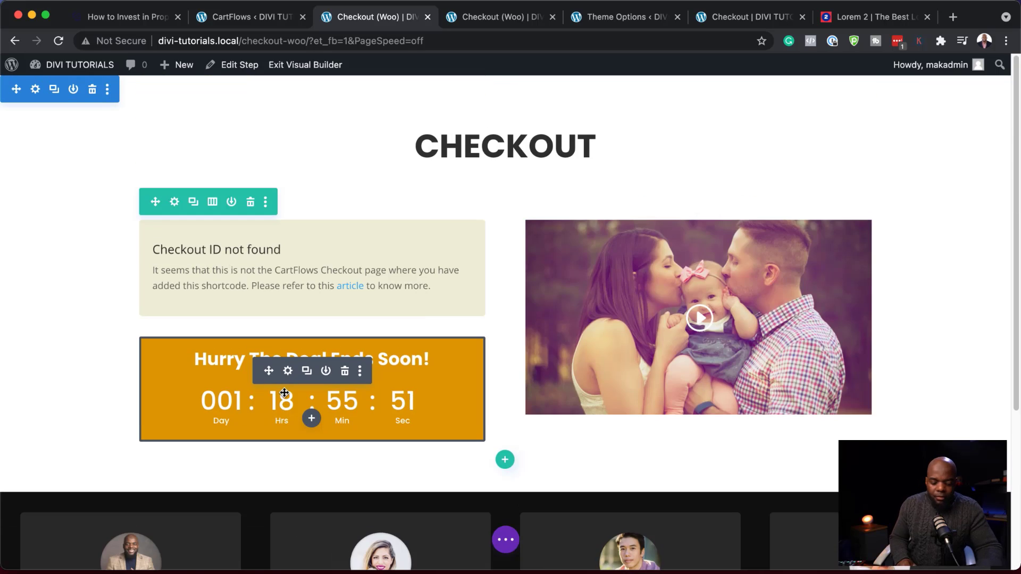
{"action": "key", "text": "super+s"}
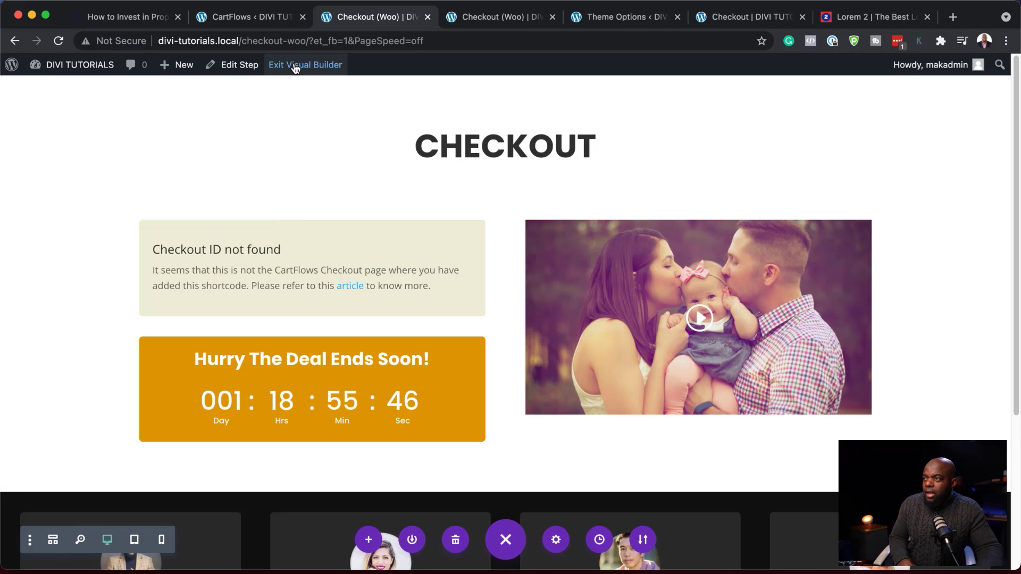
{"action": "left_click", "coordinate": [295, 65]}
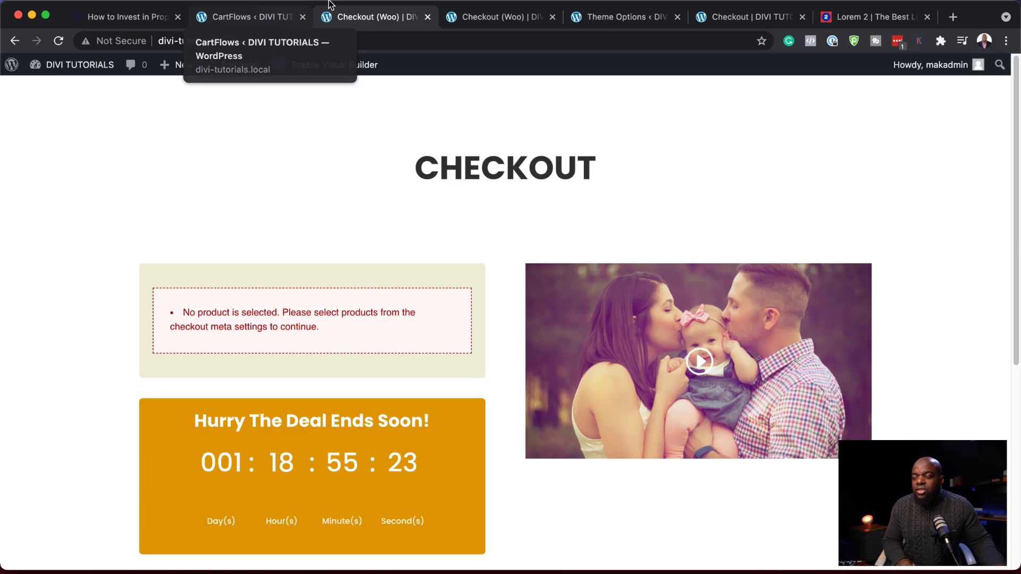
Step: Set the CartFlows Global Checkout to the Checkout (Woo) step and save the general settings
{"action": "left_click", "coordinate": [253, 18]}
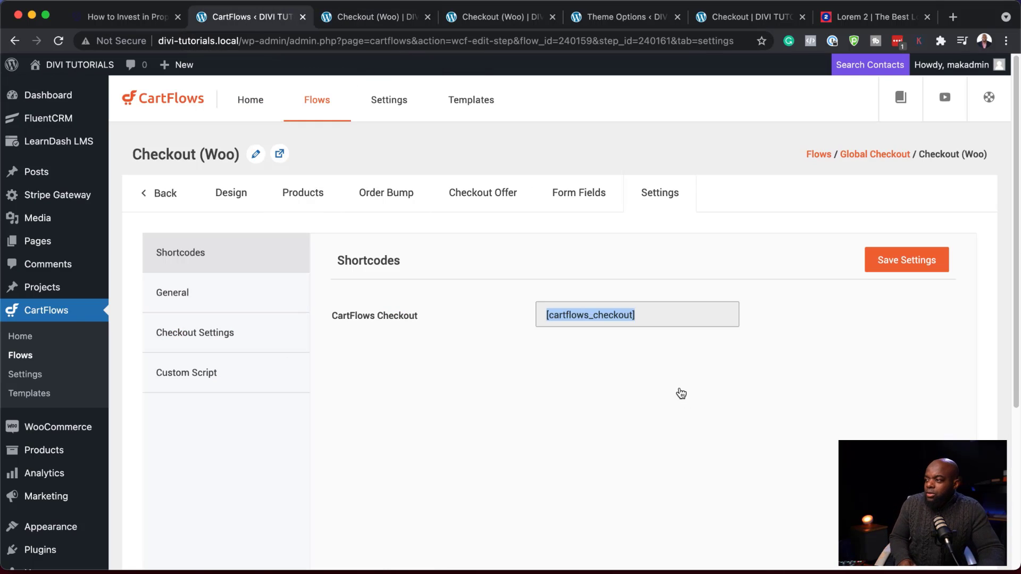
{"action": "left_click", "coordinate": [389, 100]}
{"action": "left_click", "coordinate": [448, 215]}
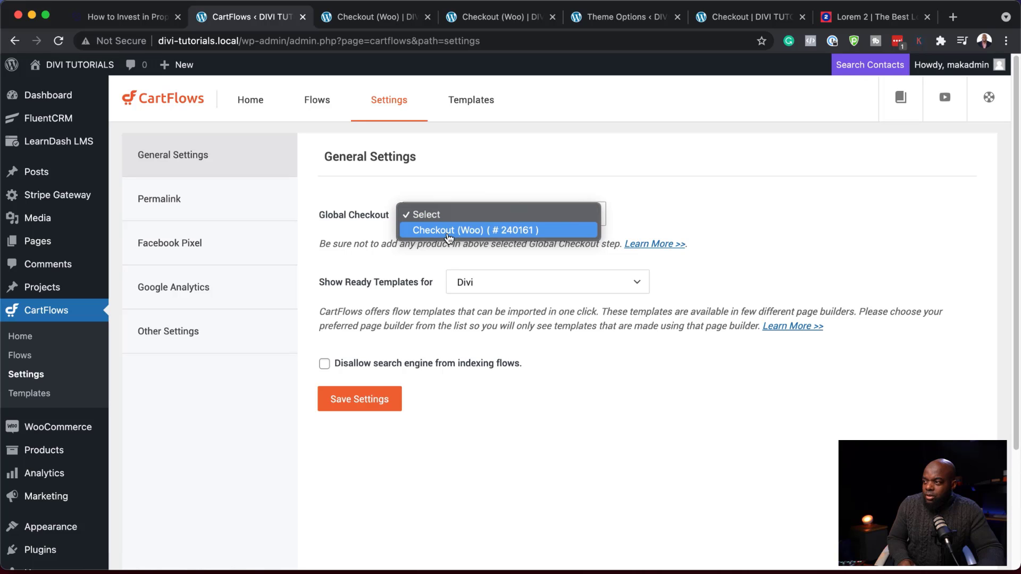
{"action": "left_click", "coordinate": [449, 234]}
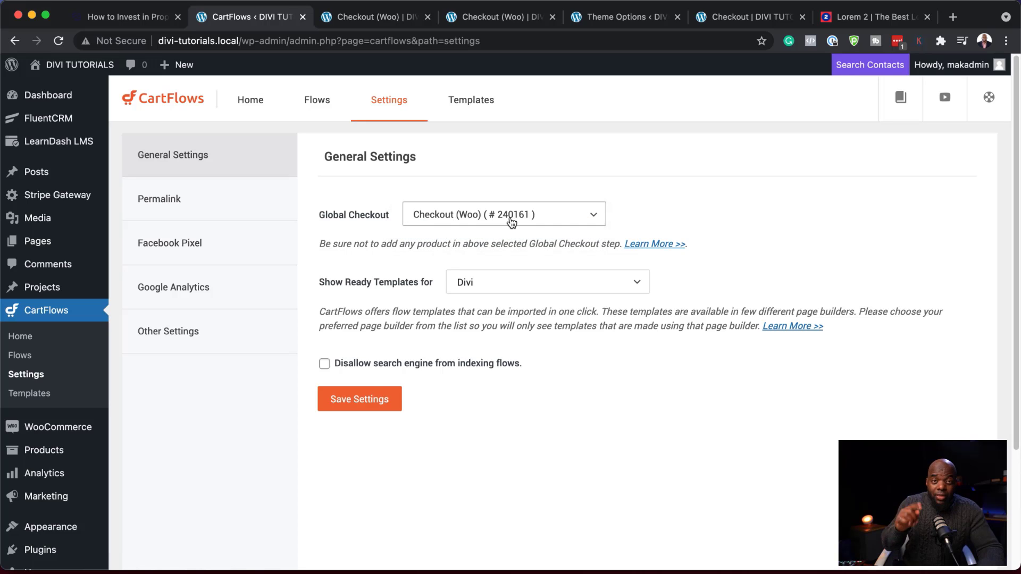
{"action": "left_click", "coordinate": [337, 408]}
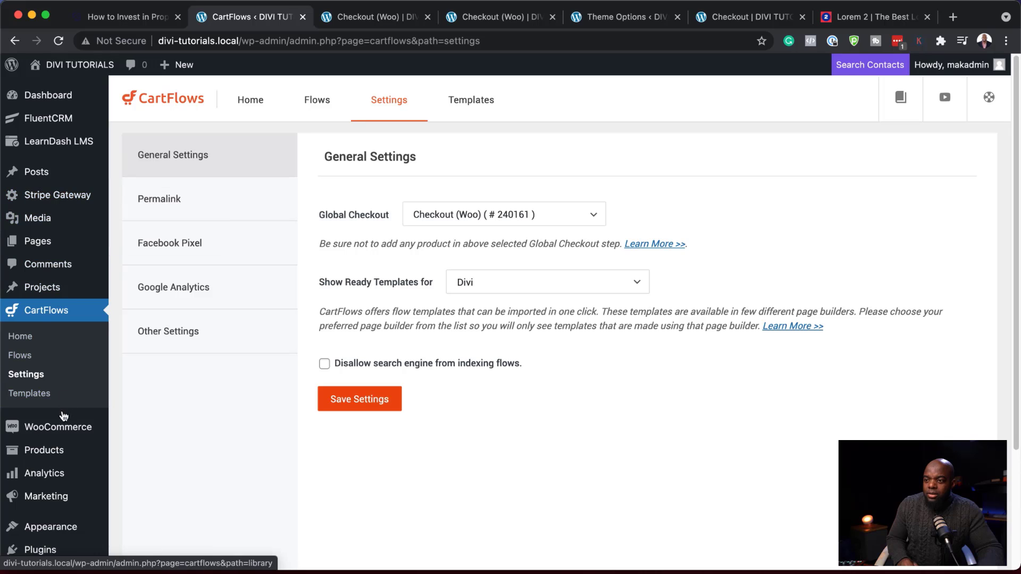
Step: Open the store page of My Product from the product list, add one to the cart and proceed to checkout
{"action": "mouse_move", "coordinate": [62, 454]}
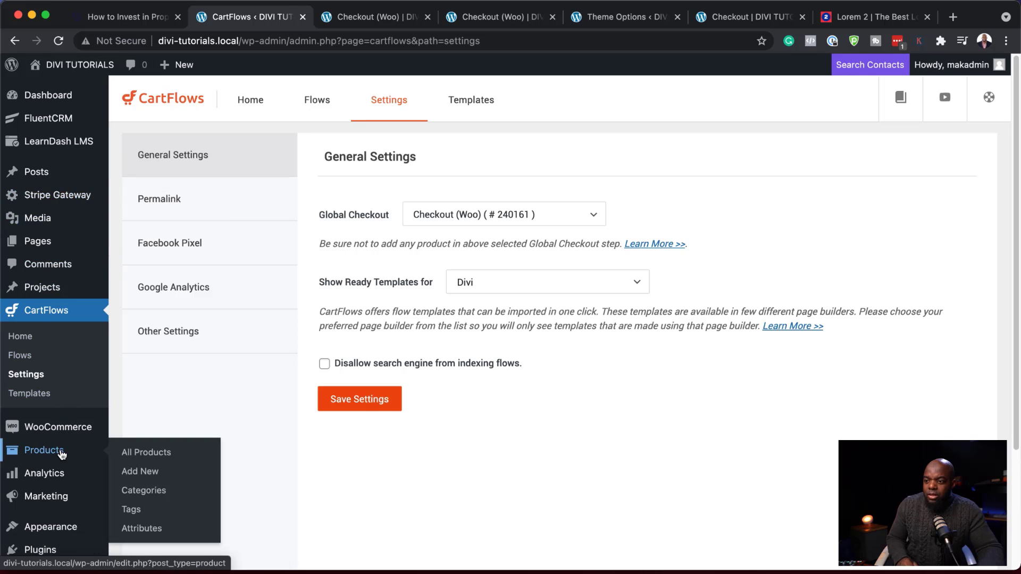
{"action": "left_click", "coordinate": [152, 456], "text": "super"}
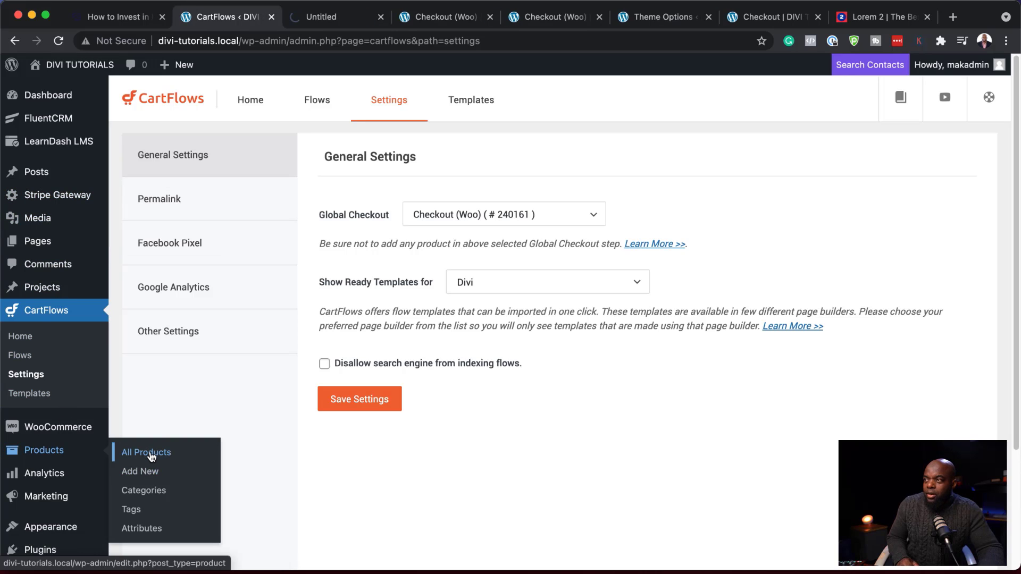
{"action": "left_click", "coordinate": [368, 21]}
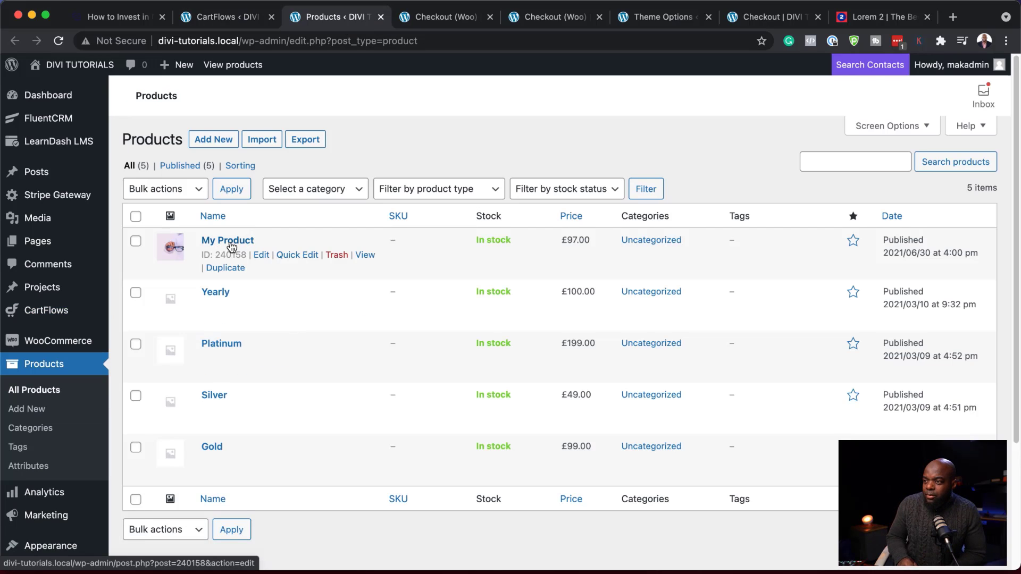
{"action": "left_click", "coordinate": [365, 255]}
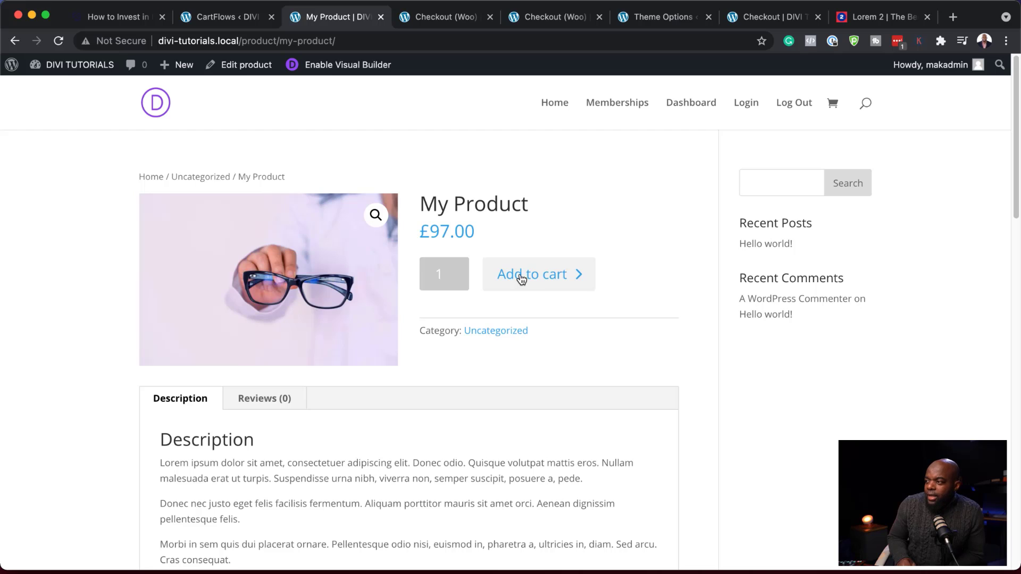
{"action": "left_click", "coordinate": [522, 280]}
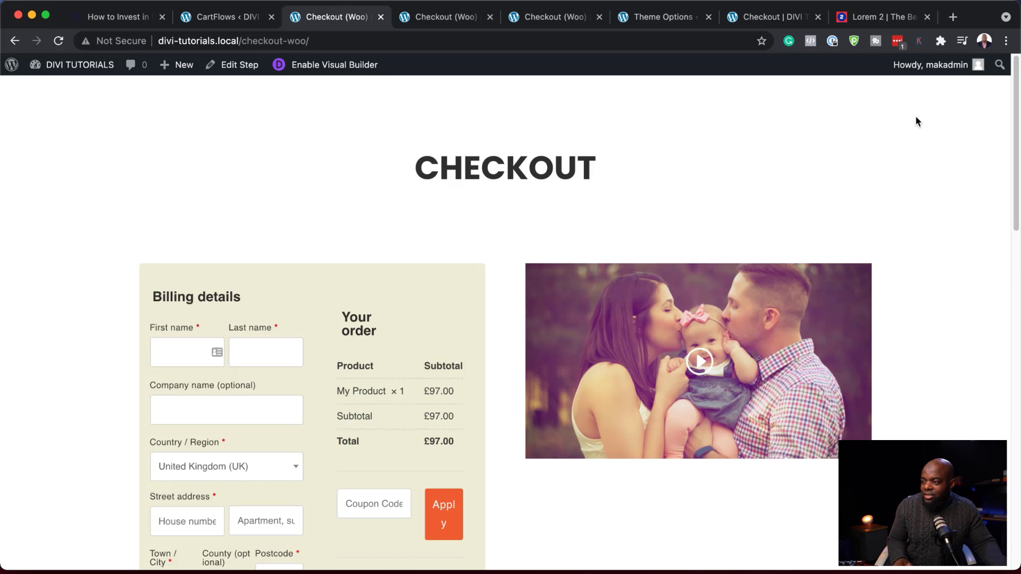
Step: Examine the live checkout page, including the billing form, order summary, payment options, countdown timer and testimonials
{"action": "scroll", "coordinate": [921, 257], "scroll_direction": "down", "scroll_amount": 5}
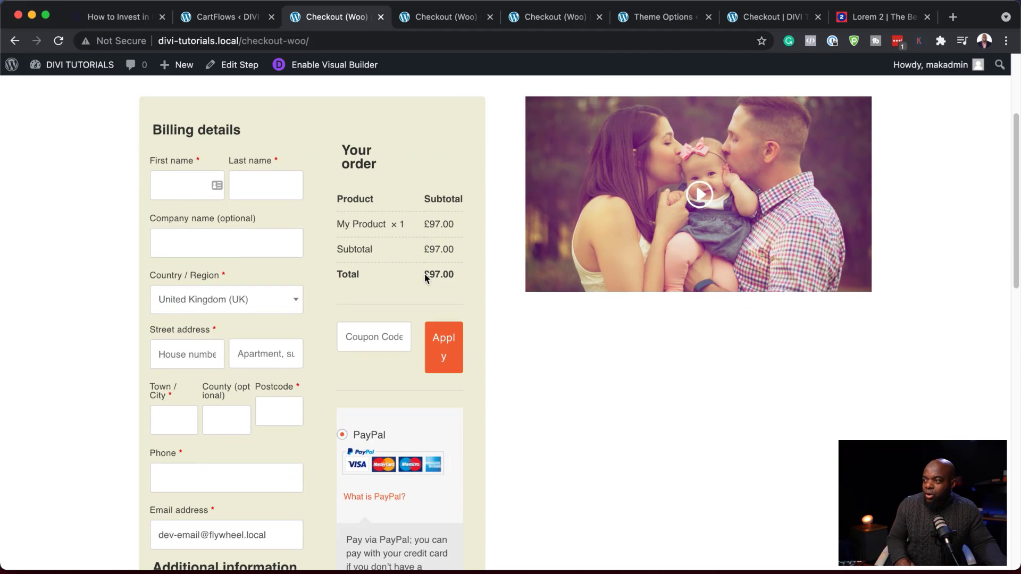
{"action": "scroll", "coordinate": [470, 370], "scroll_direction": "down", "scroll_amount": 5}
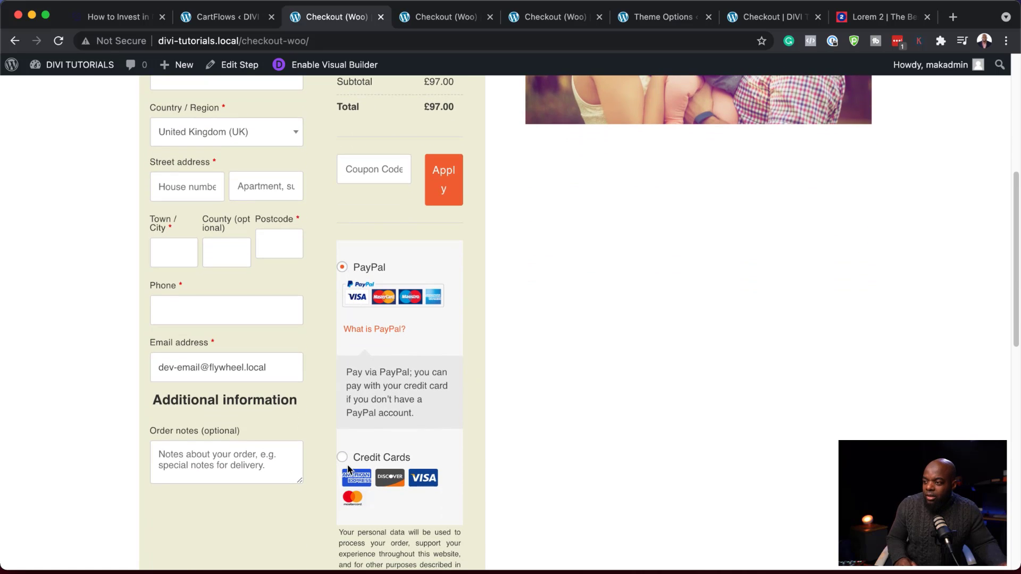
{"action": "scroll", "coordinate": [416, 453], "scroll_direction": "down", "scroll_amount": 10}
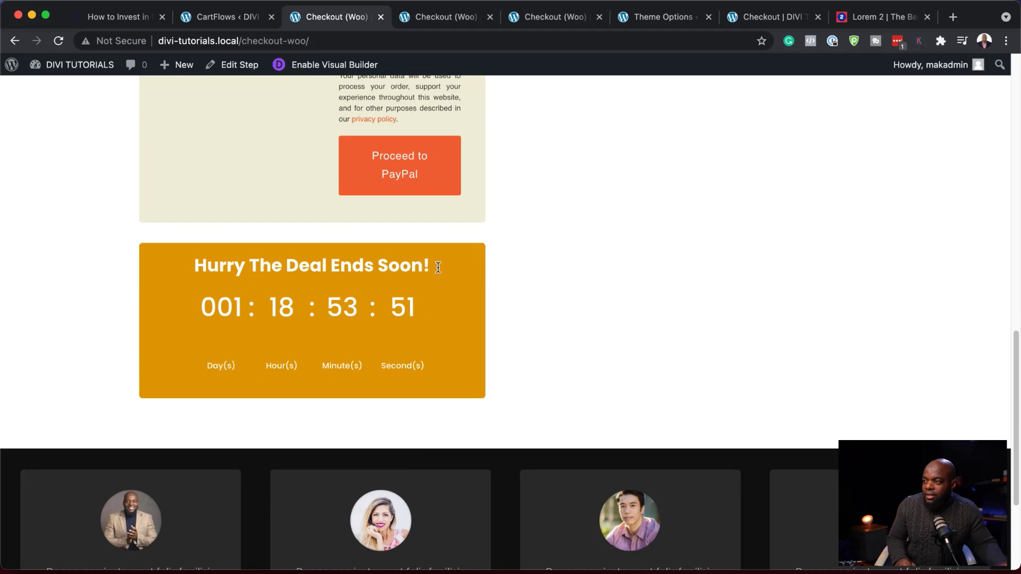
{"action": "scroll", "coordinate": [443, 406], "scroll_direction": "down", "scroll_amount": 3}
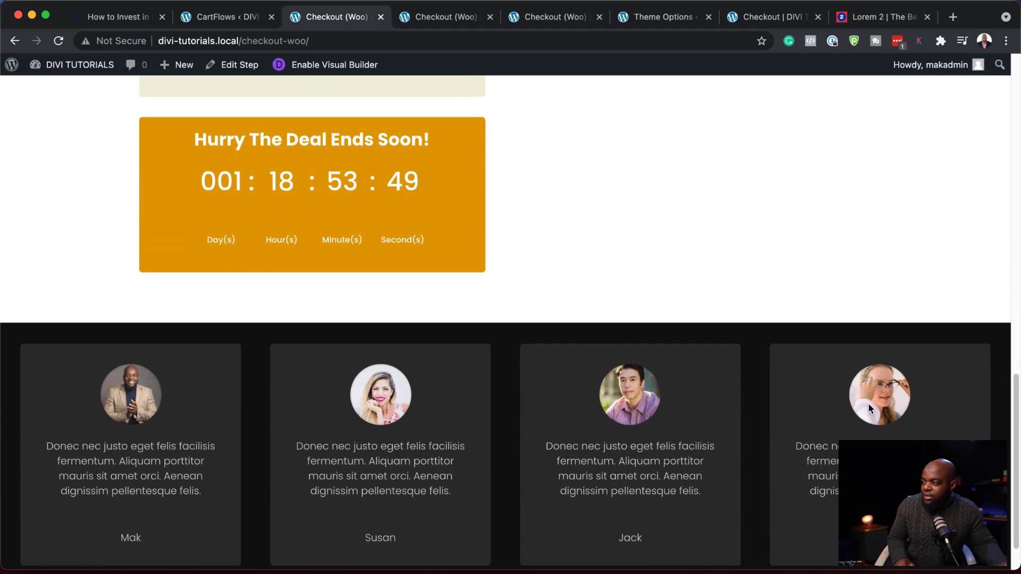
{"action": "scroll", "coordinate": [869, 405], "scroll_direction": "down", "scroll_amount": 2}
{"action": "scroll", "coordinate": [869, 403], "scroll_direction": "up", "scroll_amount": 9}
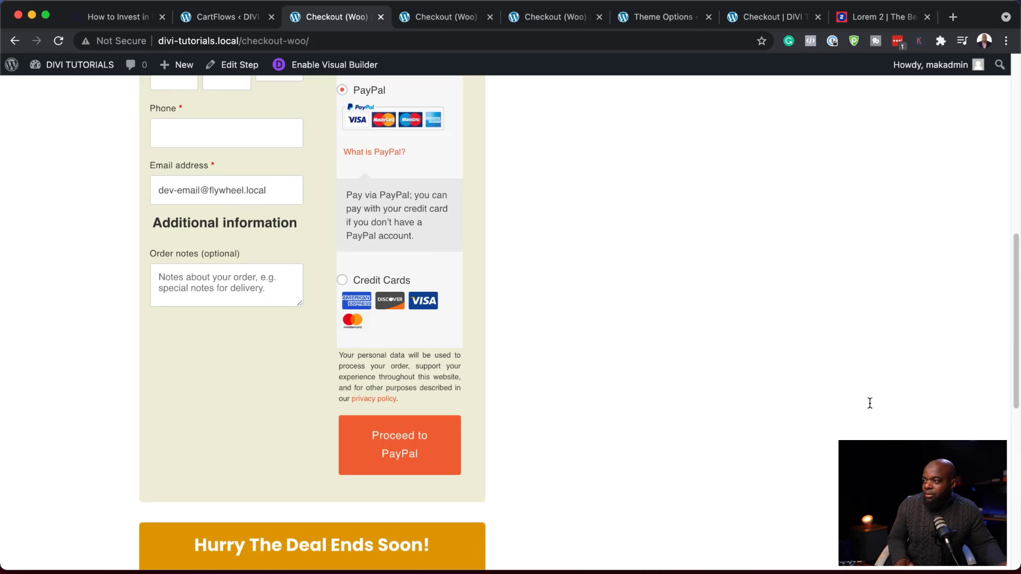
{"action": "scroll", "coordinate": [869, 402], "scroll_direction": "up", "scroll_amount": 10}
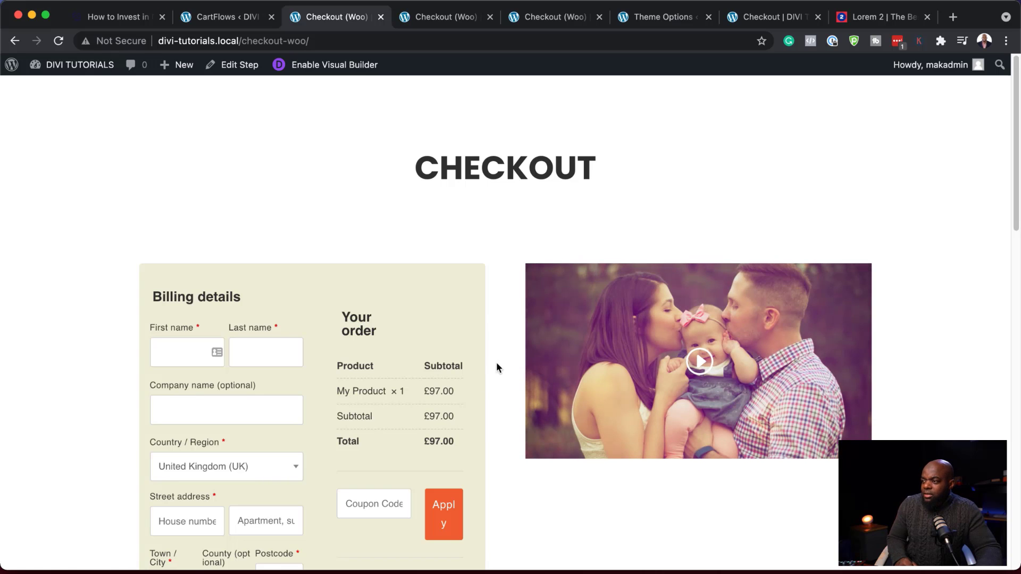
Step: Close the duplicate Checkout (Woo) page tab and open the checkout page in the visual builder
{"action": "left_click", "coordinate": [456, 20]}
{"action": "key", "text": "super+w"}
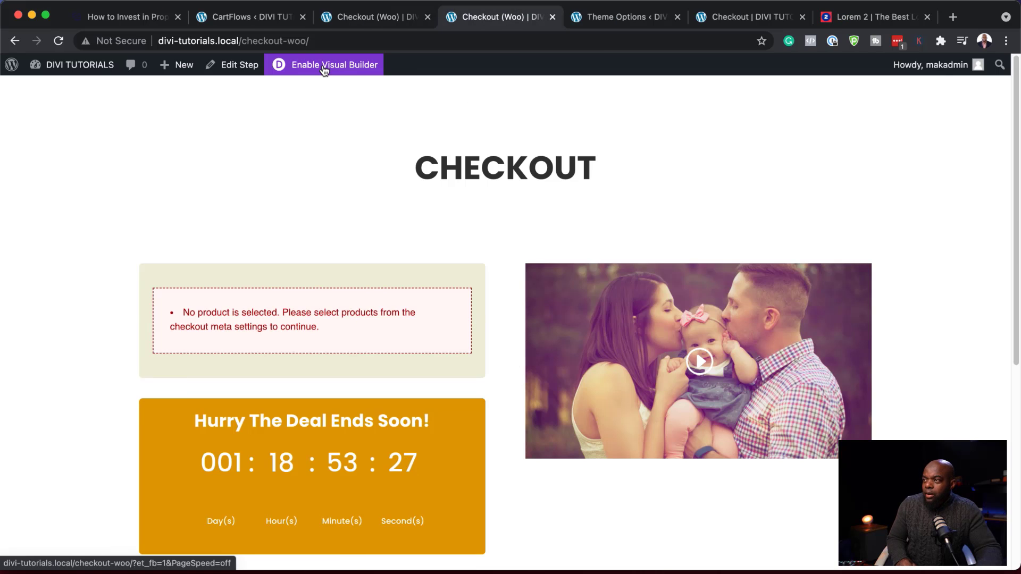
{"action": "left_click", "coordinate": [323, 68]}
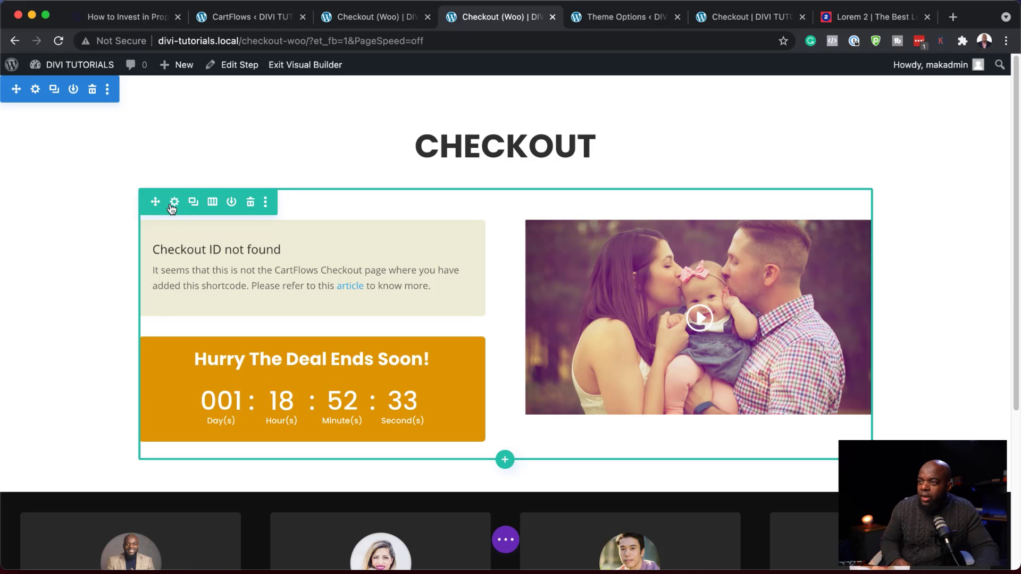
Step: Enable a custom gutter width of 2 for the row holding the checkout form and video, and save the row settings
{"action": "left_click", "coordinate": [174, 203]}
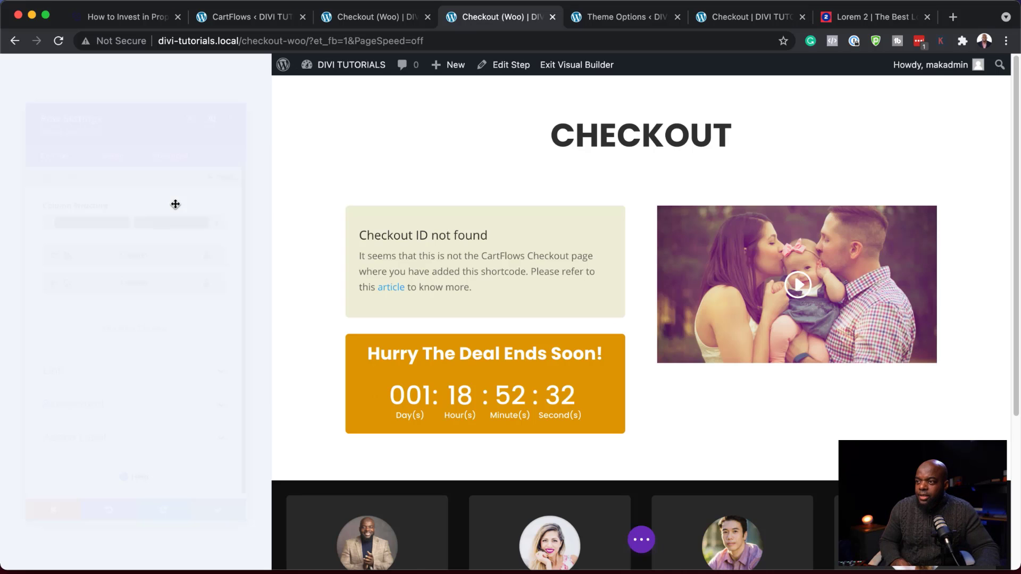
{"action": "left_click", "coordinate": [114, 122]}
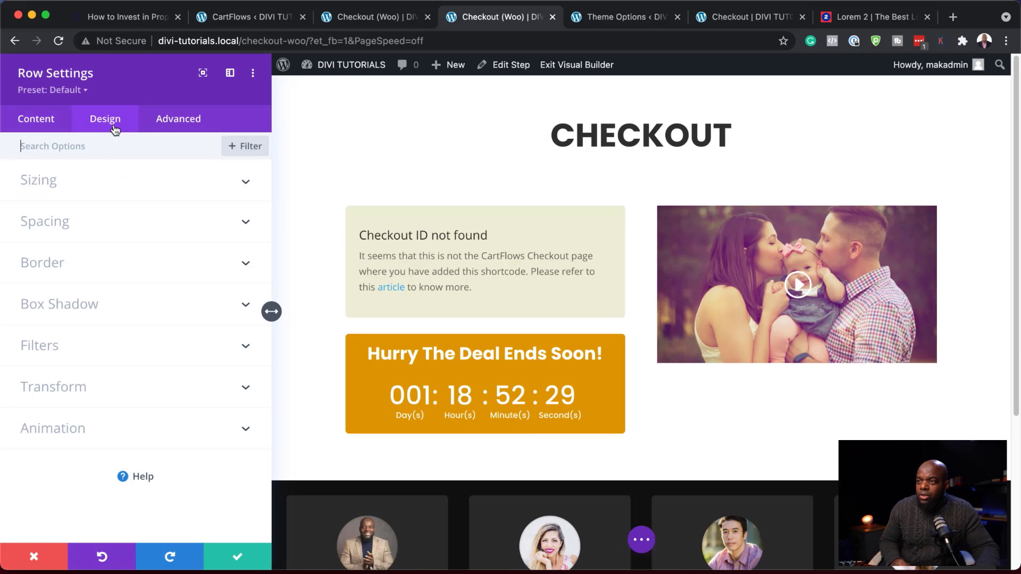
{"action": "left_click", "coordinate": [79, 186]}
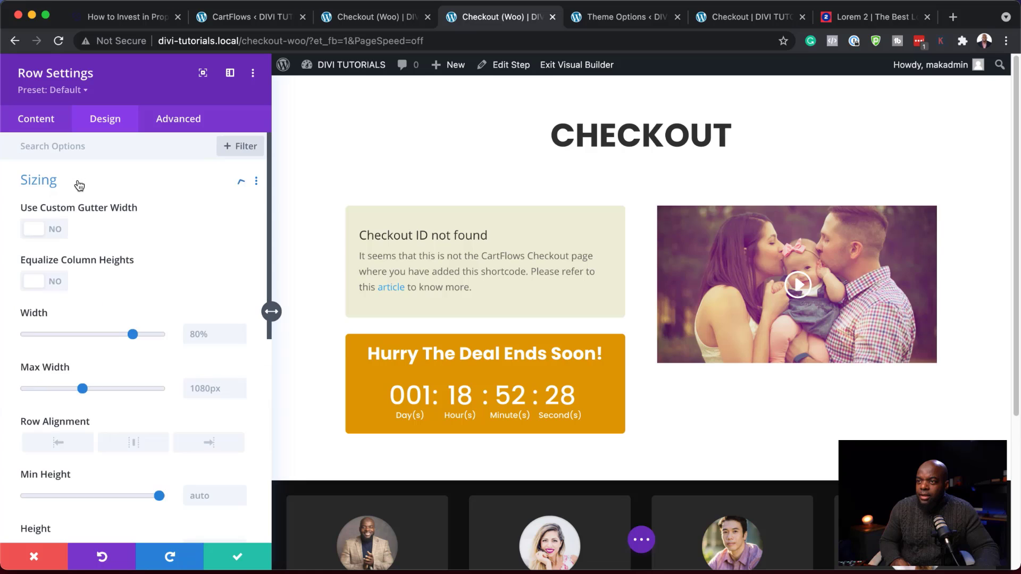
{"action": "left_click", "coordinate": [57, 231]}
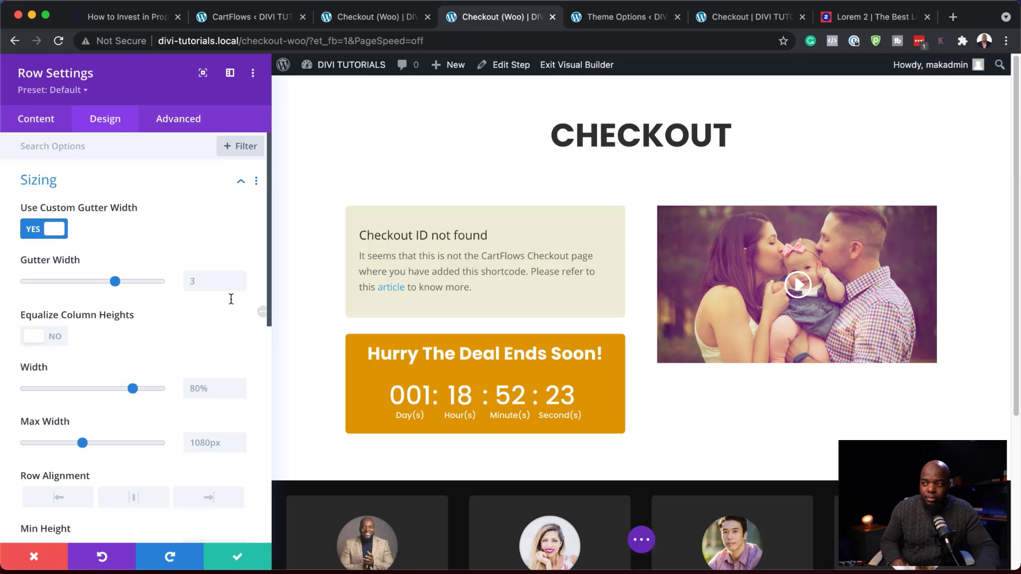
{"action": "left_click_drag", "start_coordinate": [115, 281], "coordinate": [81, 284]}
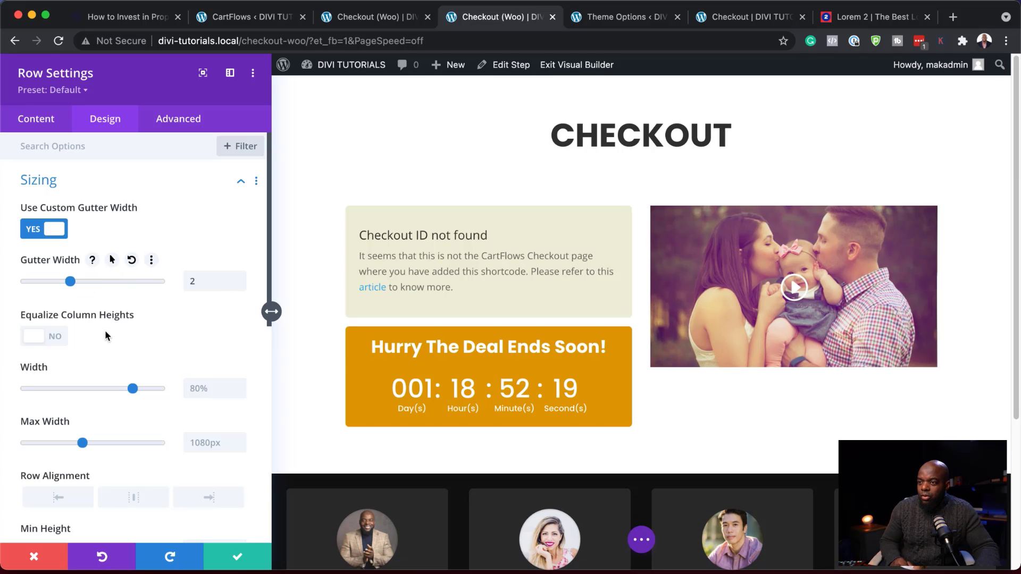
{"action": "left_click", "coordinate": [235, 557]}
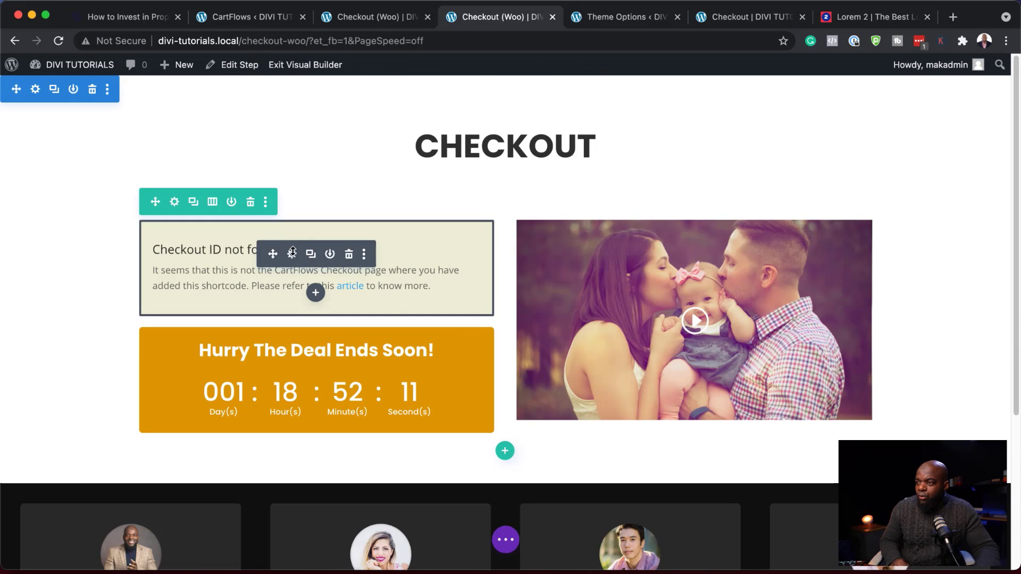
Step: Change the row to a three-fifths and two-fifths column layout and move the countdown timer below the video
{"action": "left_click", "coordinate": [212, 202]}
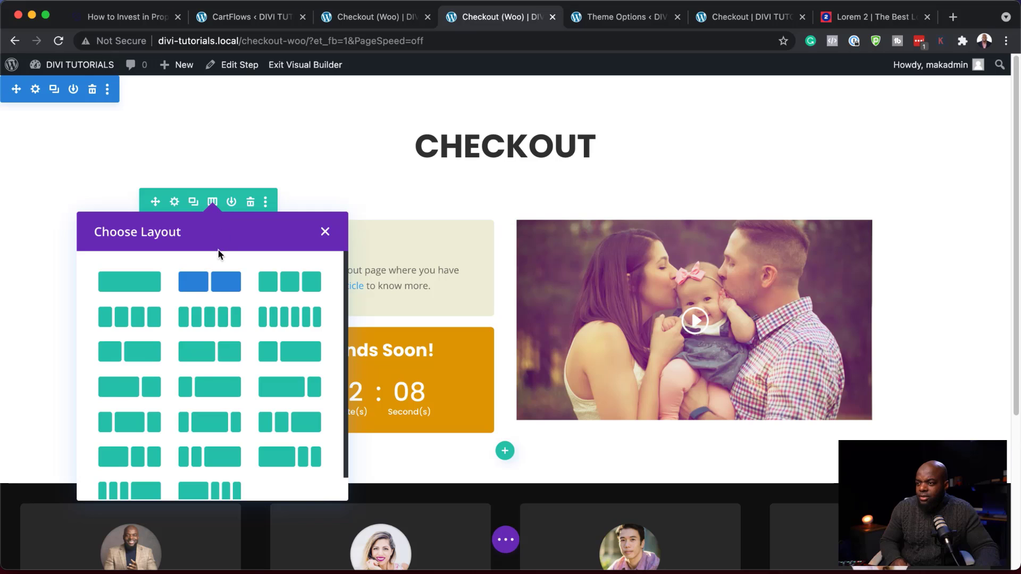
{"action": "left_click", "coordinate": [227, 357]}
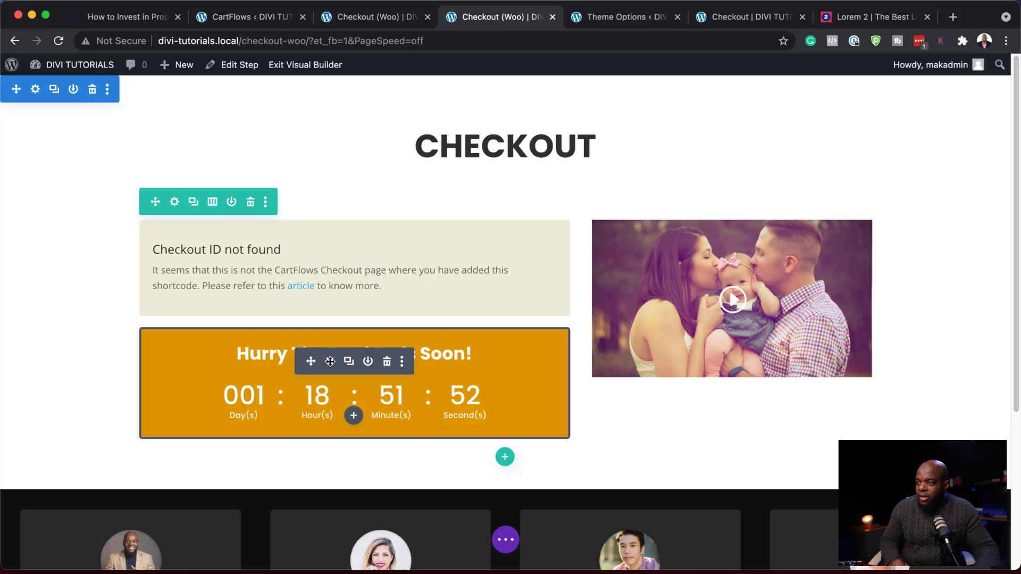
{"action": "left_click_drag", "start_coordinate": [310, 361], "coordinate": [628, 438]}
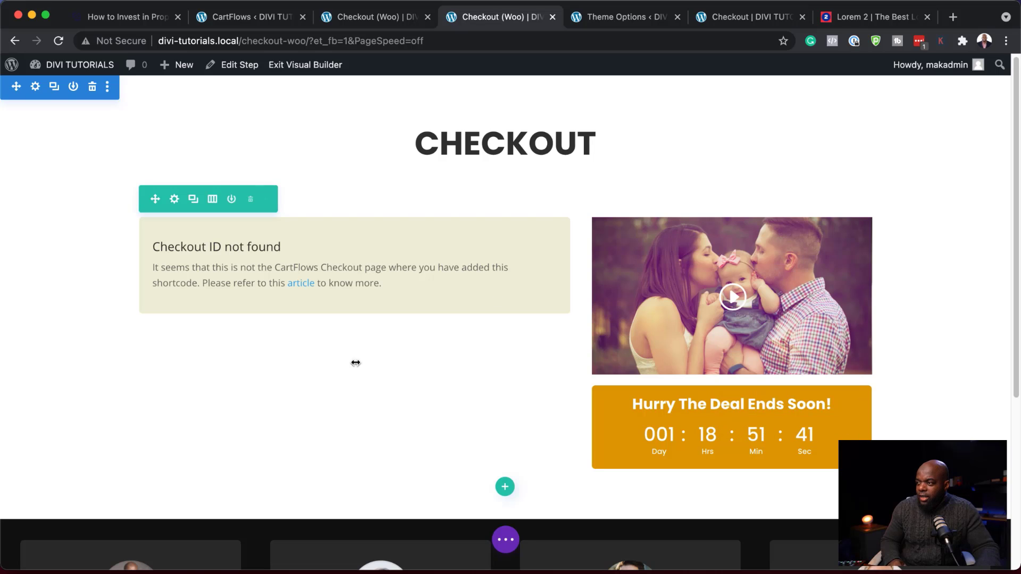
Step: Save the page layout and reload the live checkout page to review the form, order summary and countdown timer
{"action": "key", "text": "super+s"}
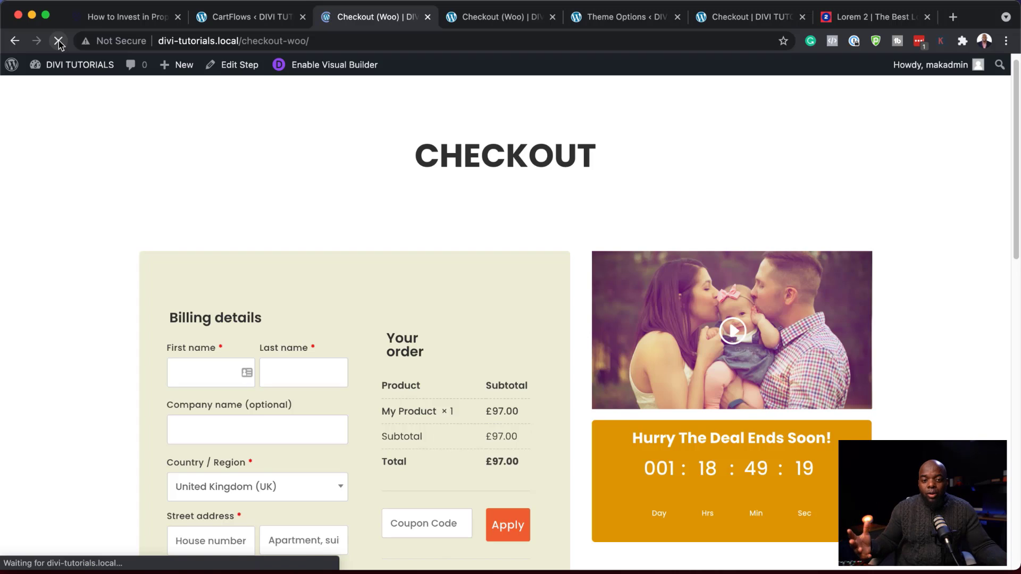
{"action": "key", "text": "Return"}
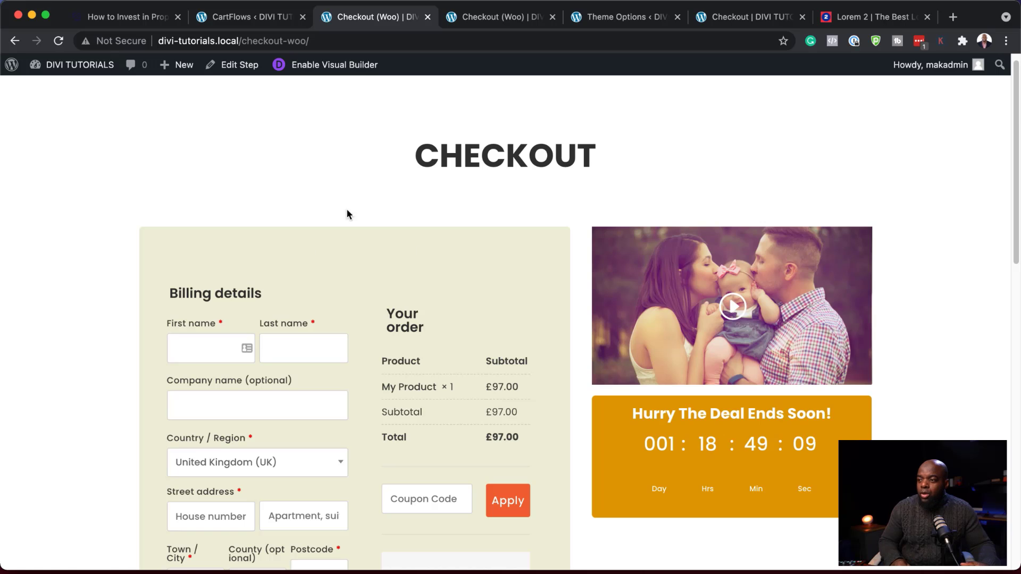
{"action": "scroll", "coordinate": [483, 286], "scroll_direction": "down", "scroll_amount": 3}
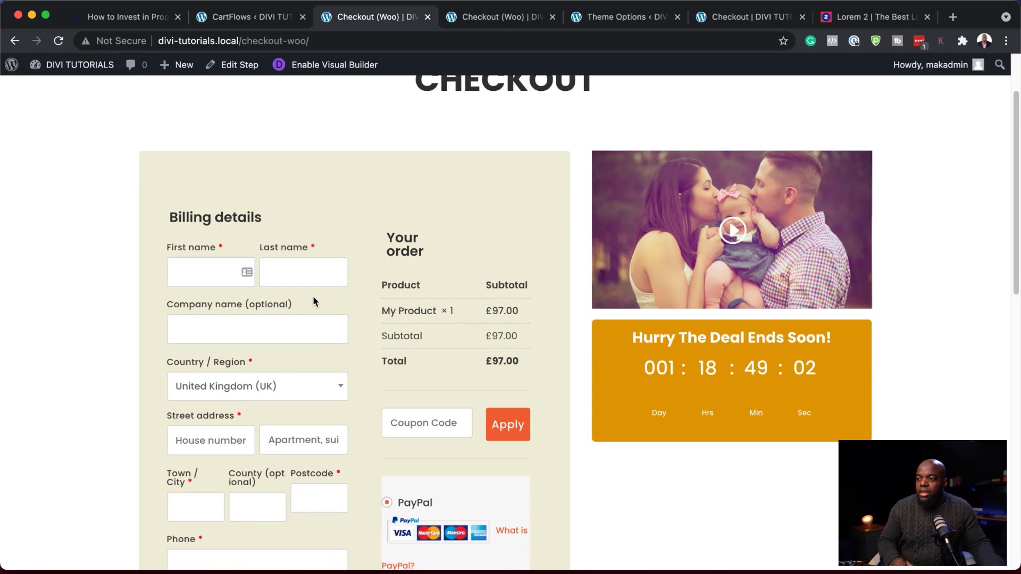